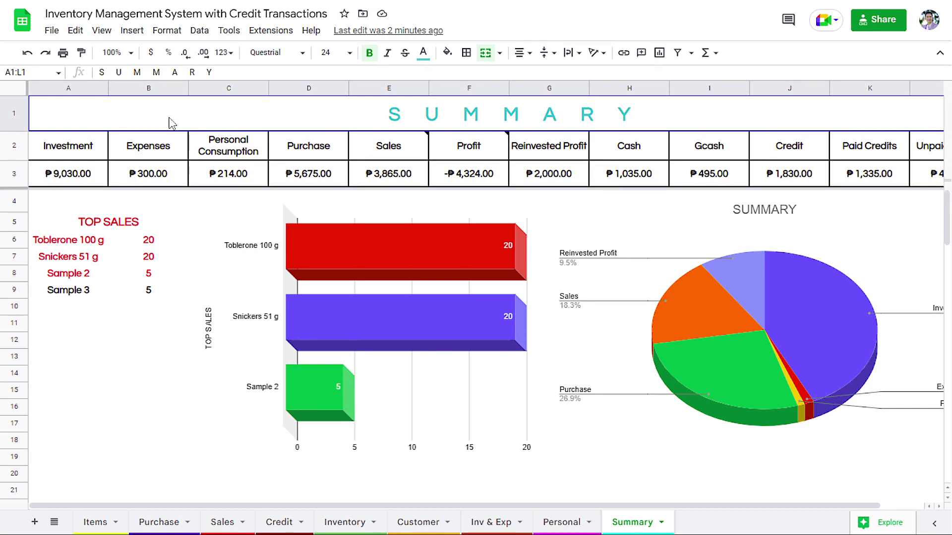
# Switch from the Summary dashboard to the Items sheet listing six registered items
pyautogui.click(96, 523)
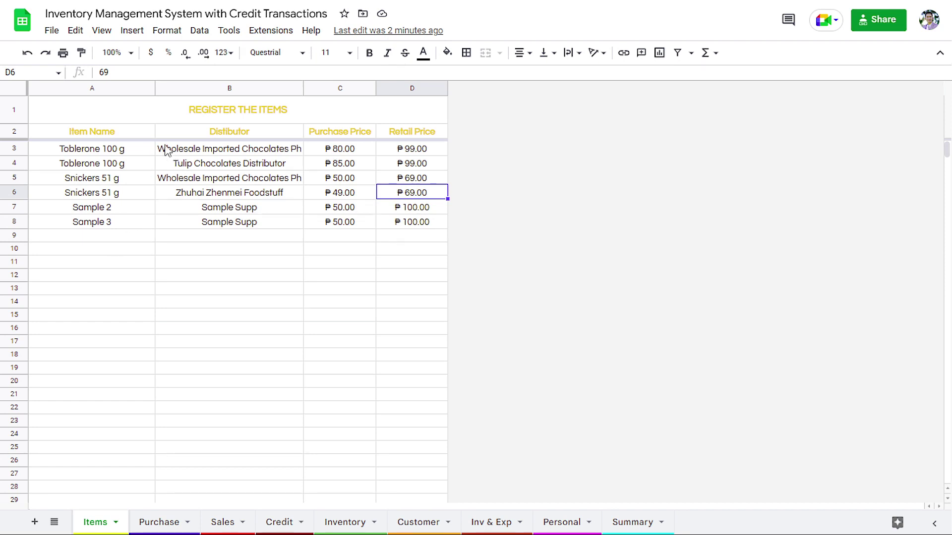
# Zoom in twice and inspect the two Toblerone items and their distributors
pyautogui.moveTo(148, 150); pyautogui.dragTo(187, 148)
pyautogui.moveTo(127, 166); pyautogui.dragTo(170, 165)
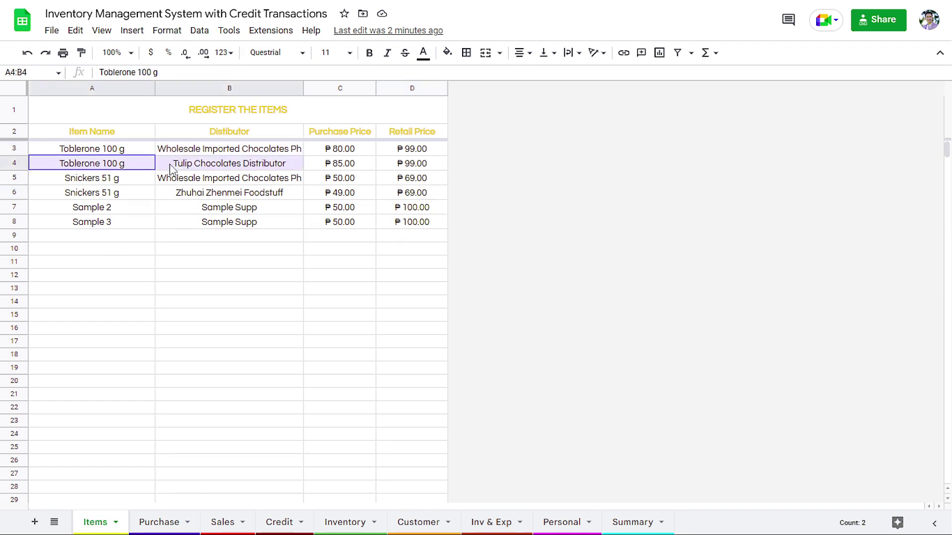
pyautogui.hotkey('ctrl', '+')
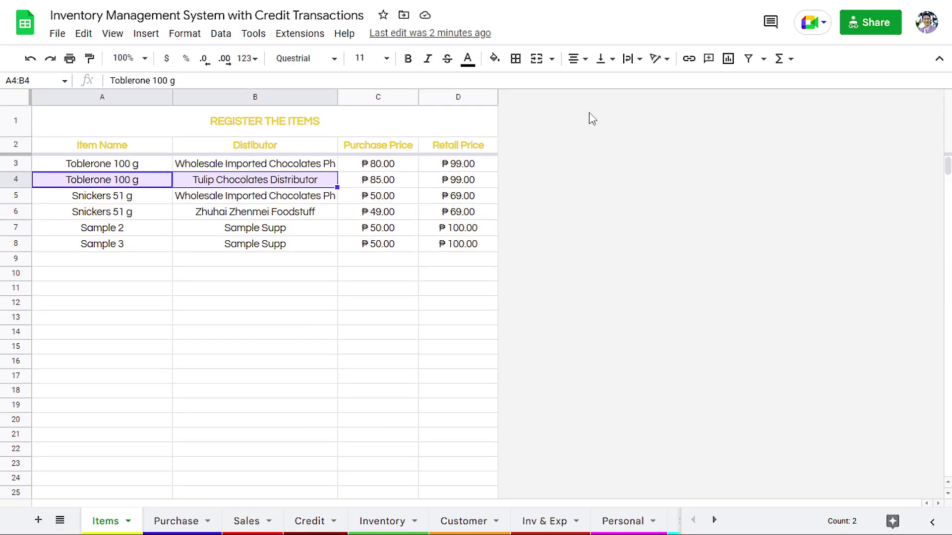
pyautogui.hotkey('ctrl', '+')
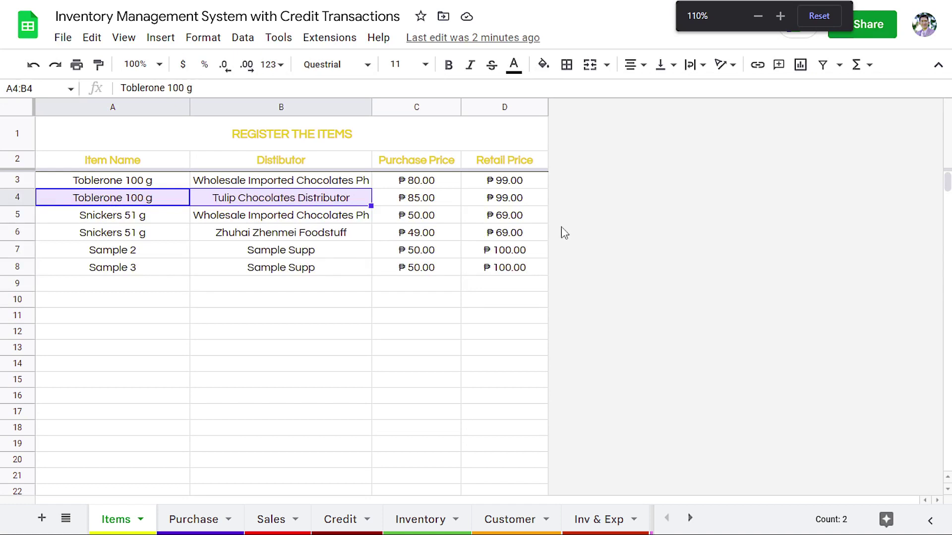
pyautogui.click(163, 185)
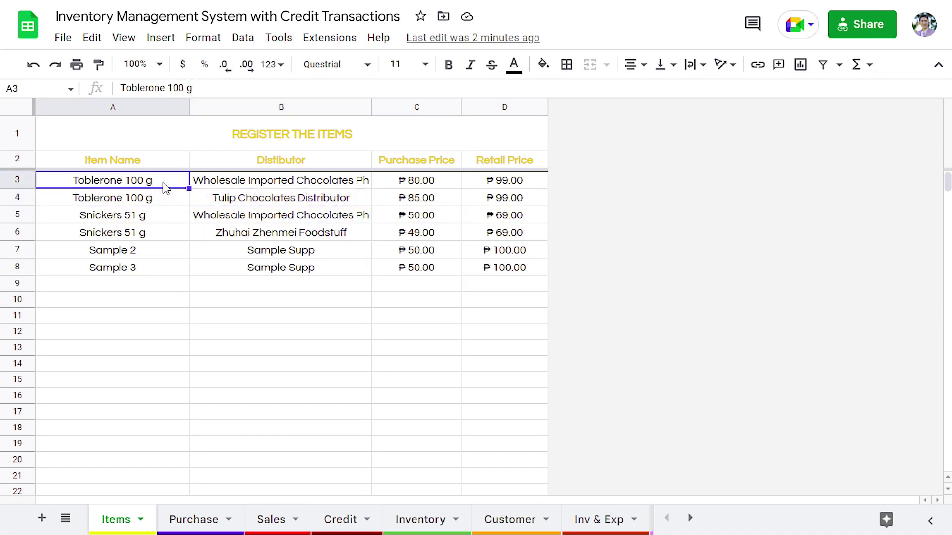
pyautogui.click(222, 185)
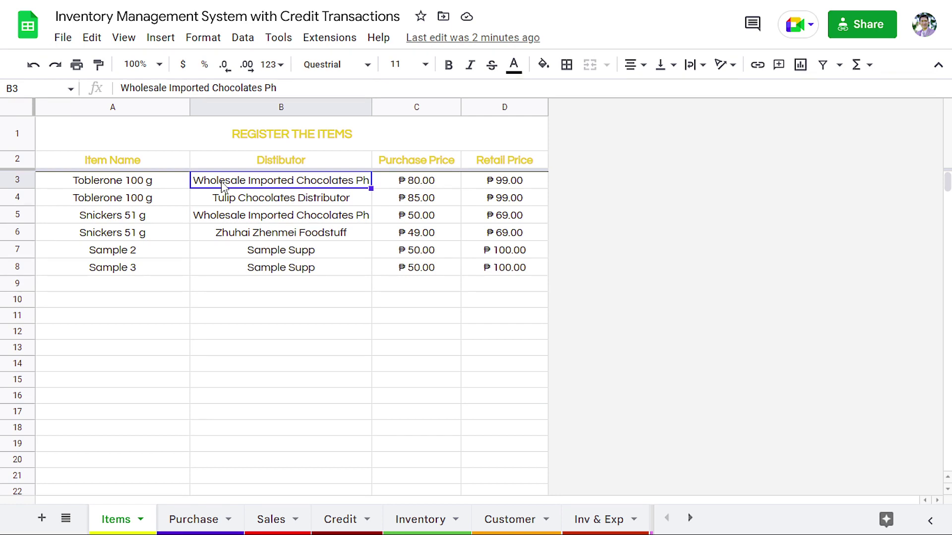
pyautogui.click(144, 201)
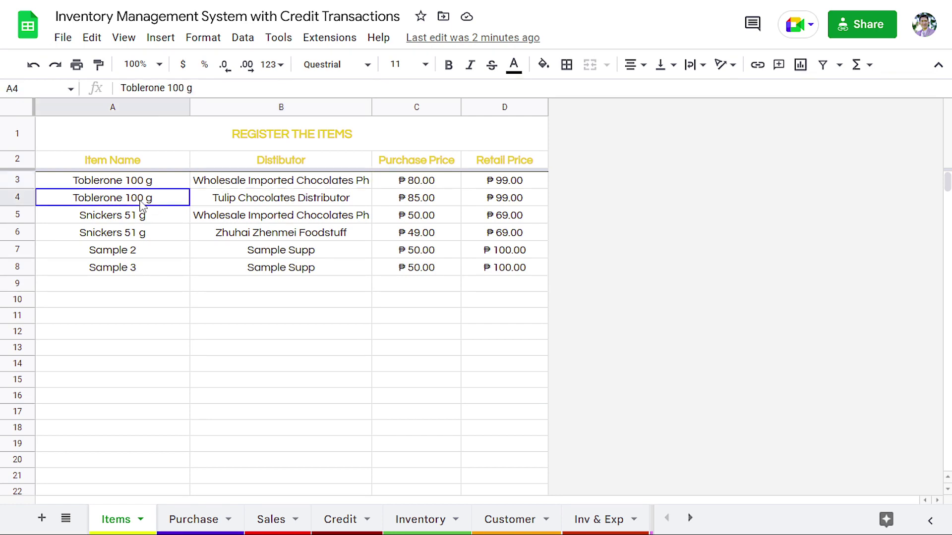
pyautogui.click(234, 200)
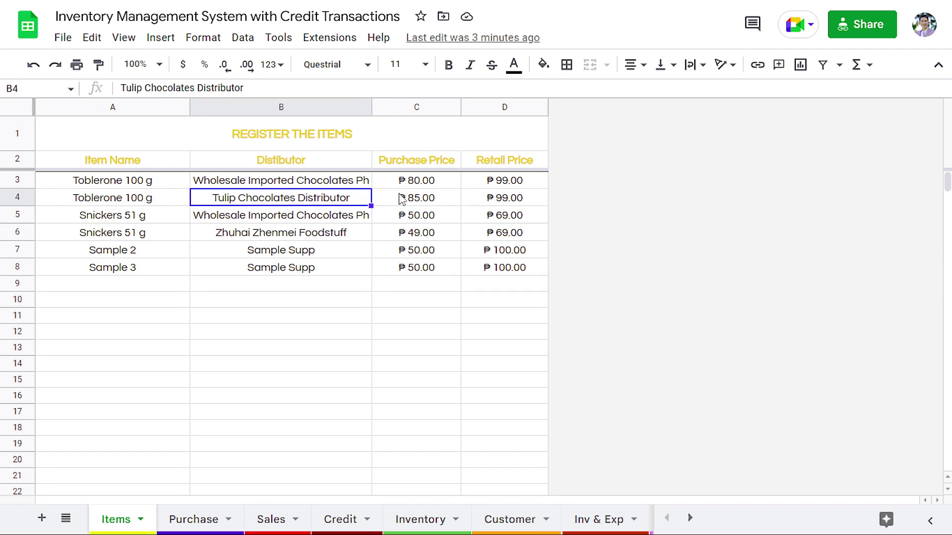
# Highlight the Retail Price column and both Toblerone rows' prices, then go to the Purchase sheet
pyautogui.click(495, 105)
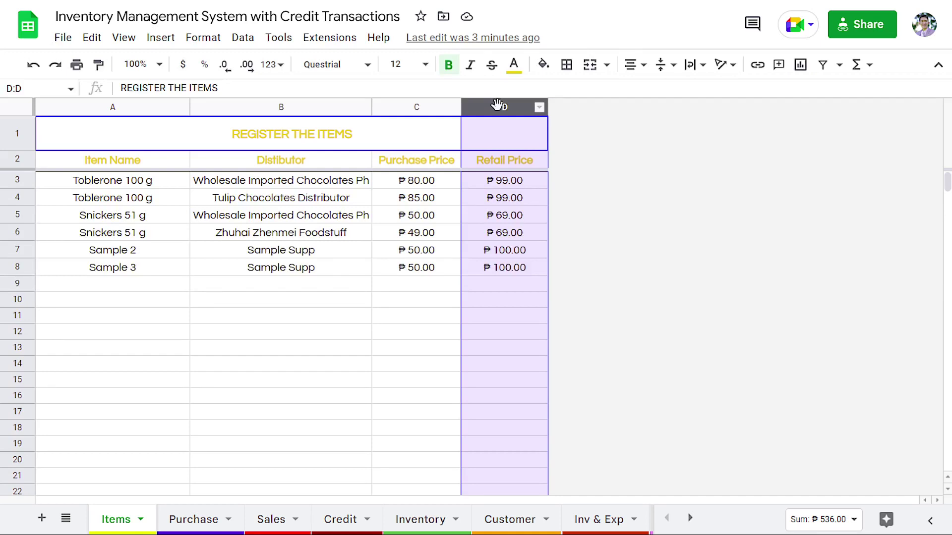
pyautogui.moveTo(516, 185)
pyautogui.mouseDown()
pyautogui.moveTo(510, 201)
pyautogui.moveTo(232, 206)
pyautogui.moveTo(160, 197)
pyautogui.mouseUp()
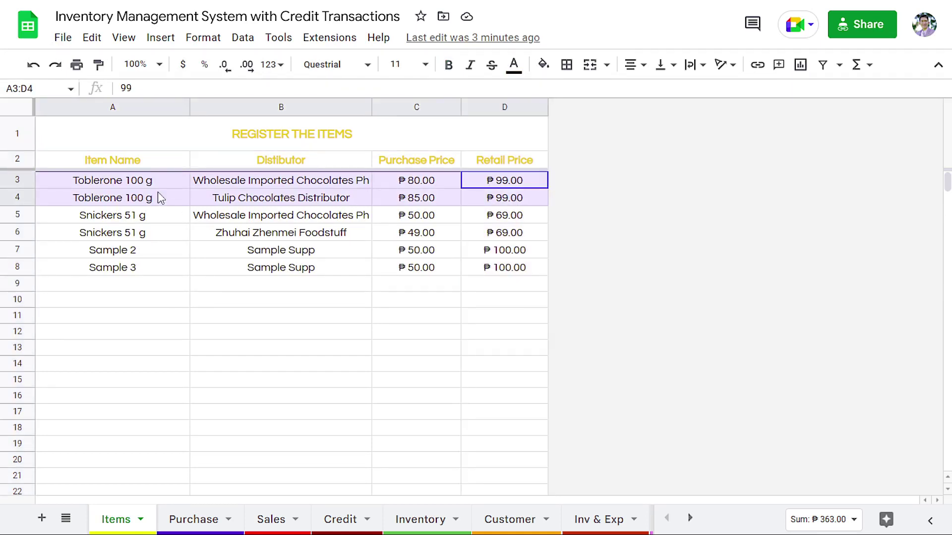
pyautogui.moveTo(430, 186); pyautogui.dragTo(429, 200)
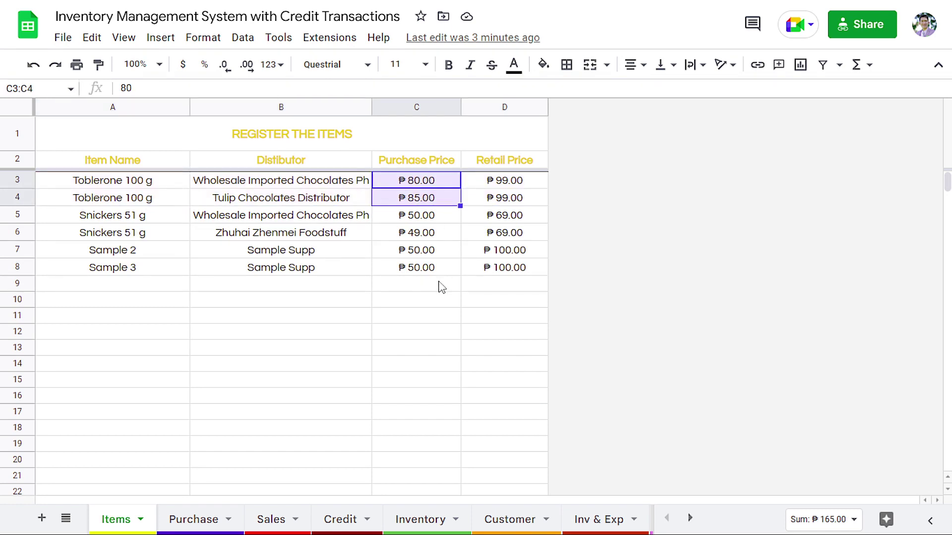
pyautogui.click(201, 516)
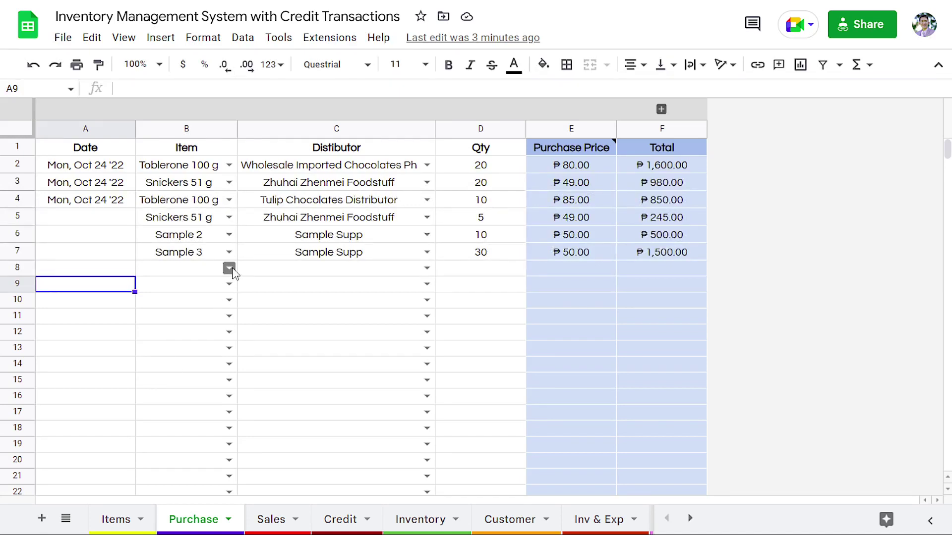
# Set row 8's item to Toblerone 100 g and distributor to Tulip Chocolates Distributor
pyautogui.click(229, 268)
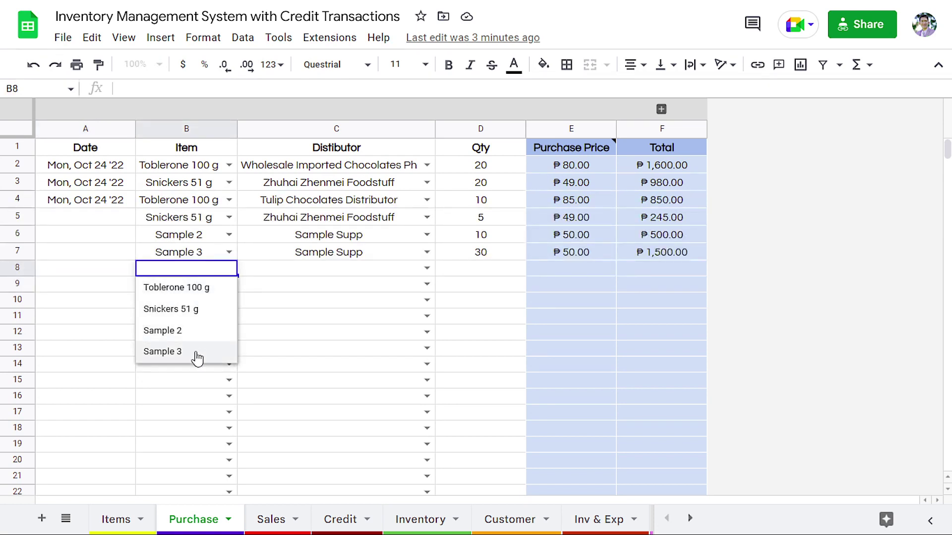
pyautogui.click(203, 312)
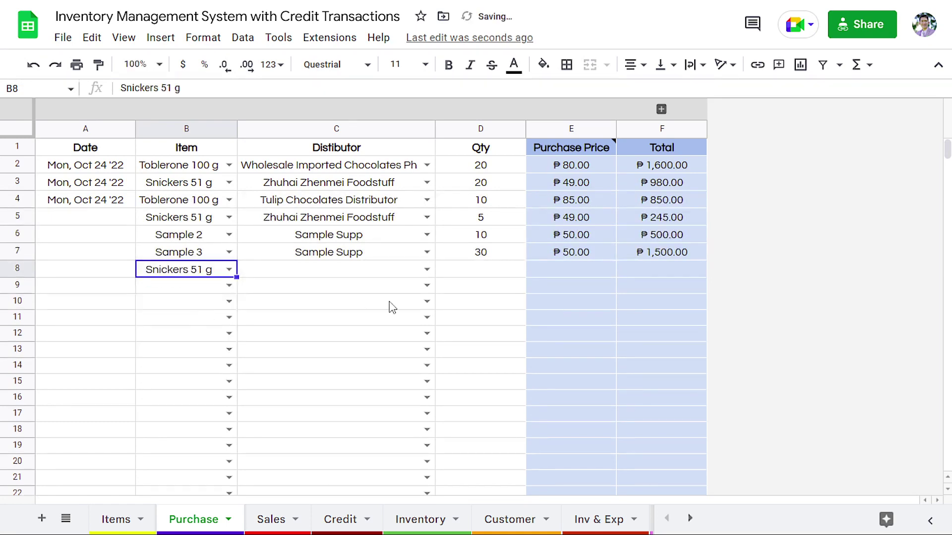
pyautogui.click(427, 271)
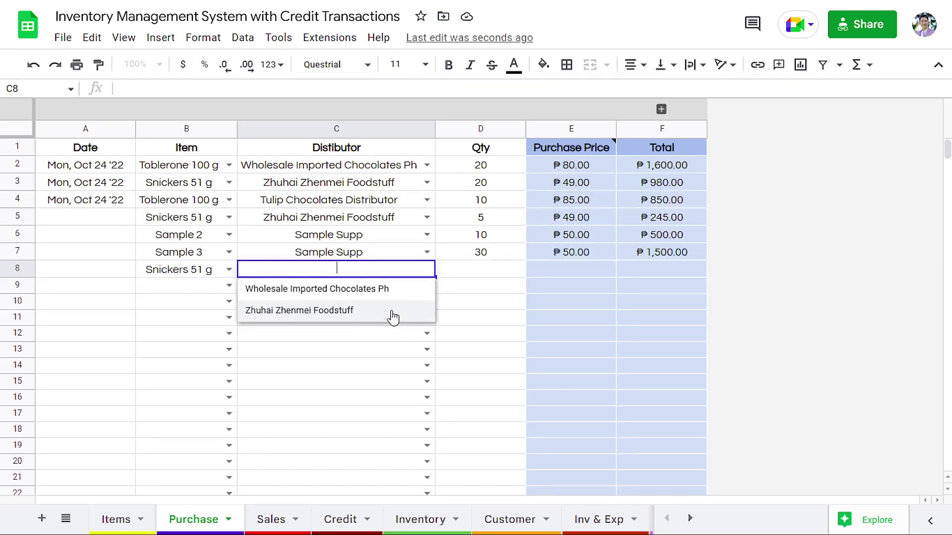
pyautogui.click(229, 270)
pyautogui.click(218, 332)
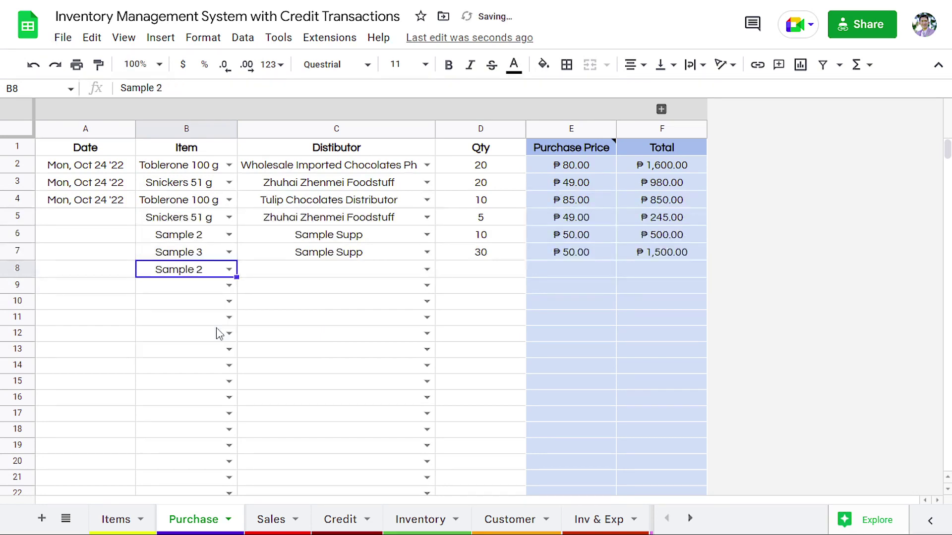
pyautogui.click(425, 269)
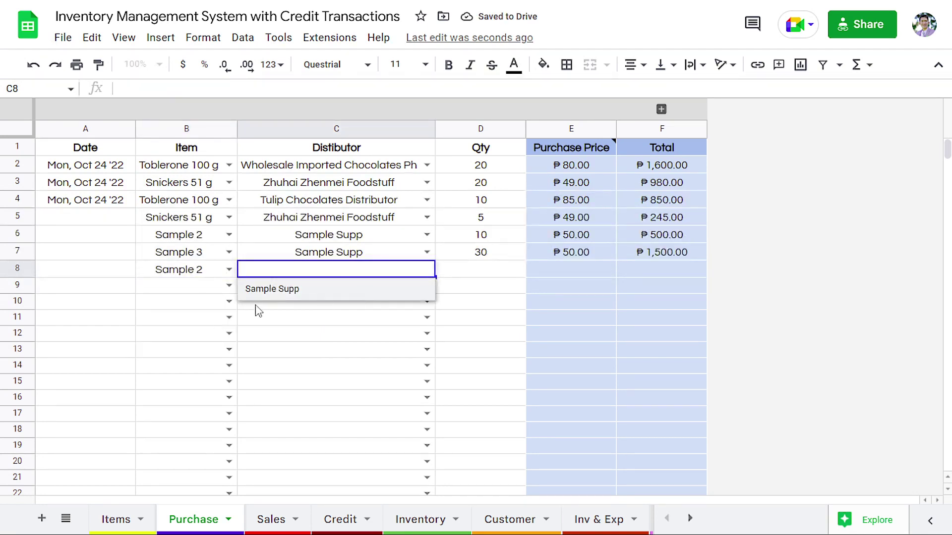
pyautogui.click(229, 269)
pyautogui.click(217, 290)
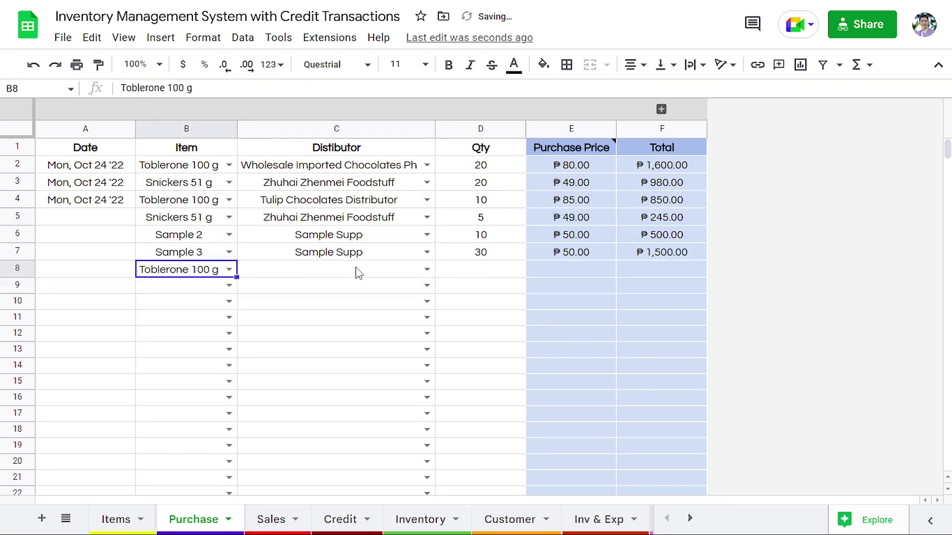
pyautogui.click(427, 269)
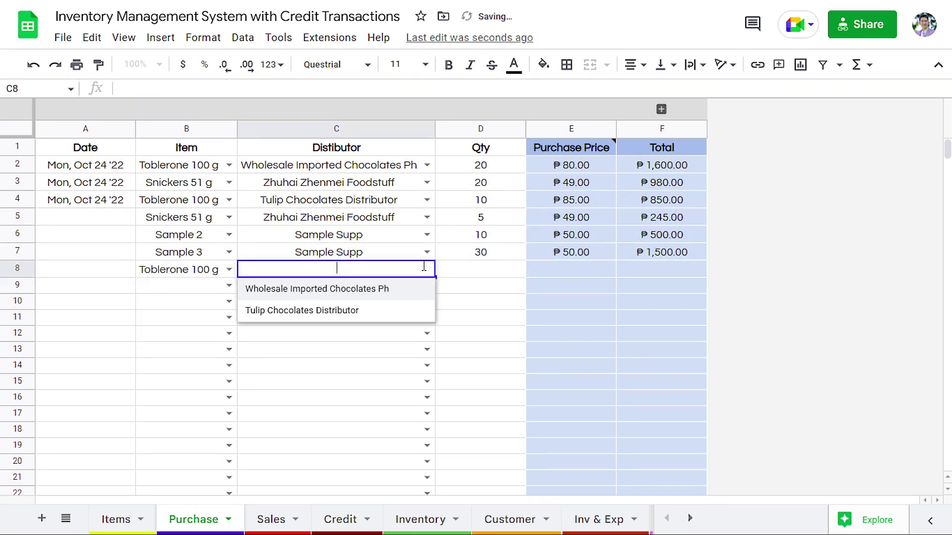
pyautogui.click(346, 311)
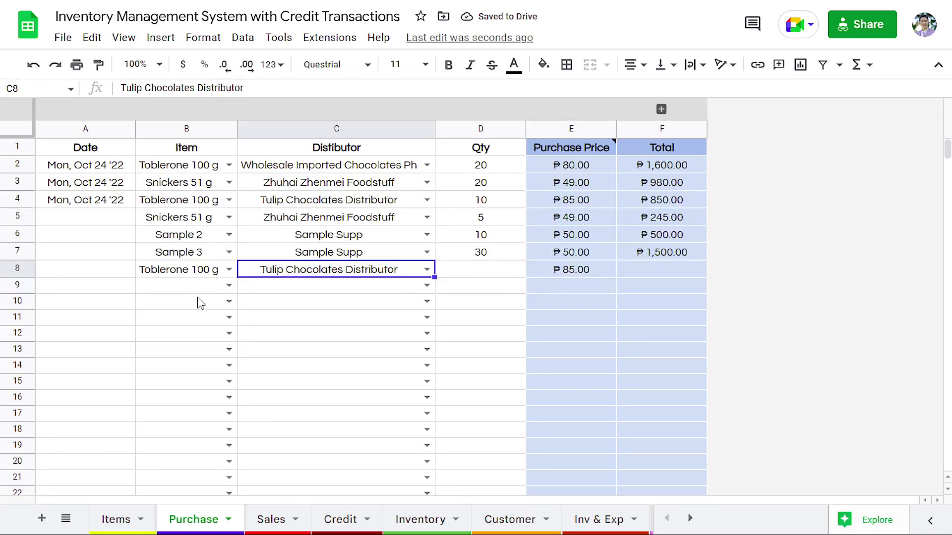
# Enter quantity 10 in D8 and check the ₱85.00 price and ₱850.00 total formulas
pyautogui.click(201, 272)
pyautogui.click(593, 275)
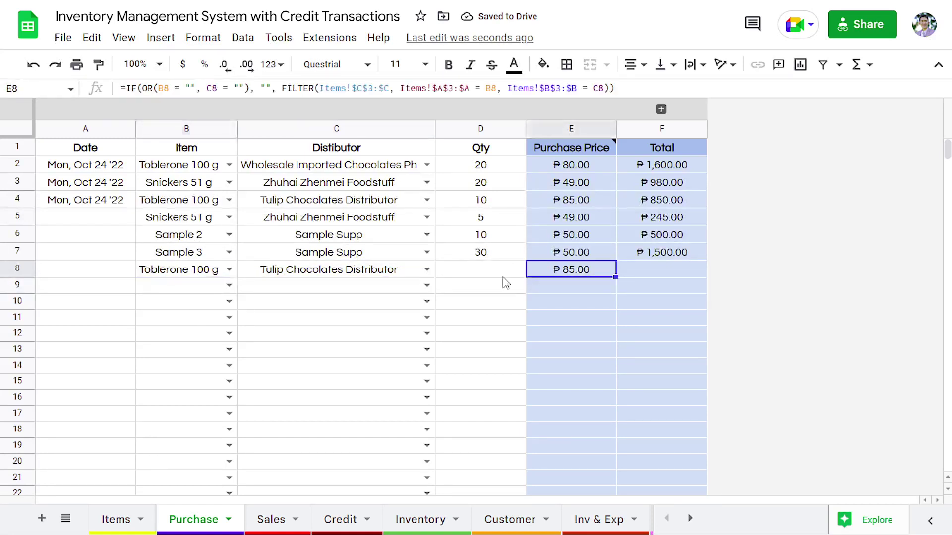
pyautogui.click(477, 275)
pyautogui.write('10')
pyautogui.press('Return')
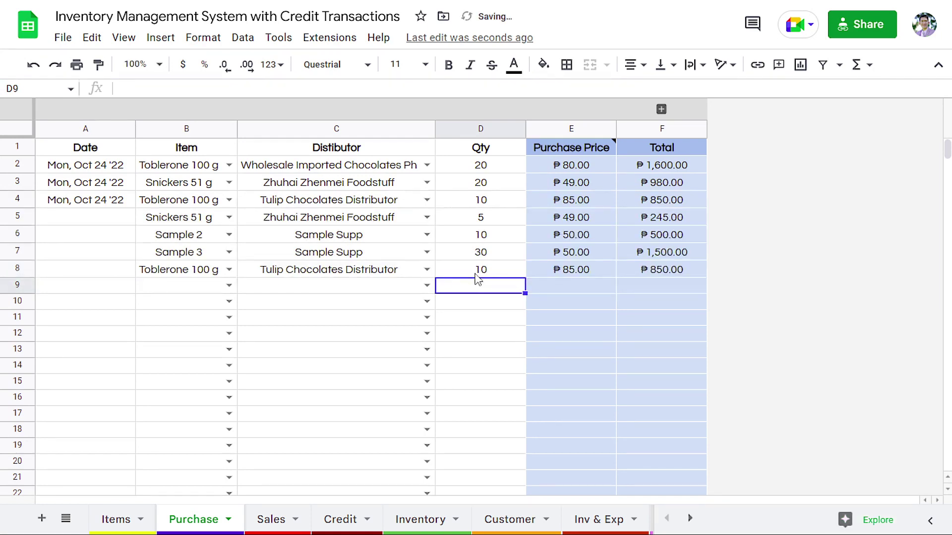
pyautogui.click(649, 269)
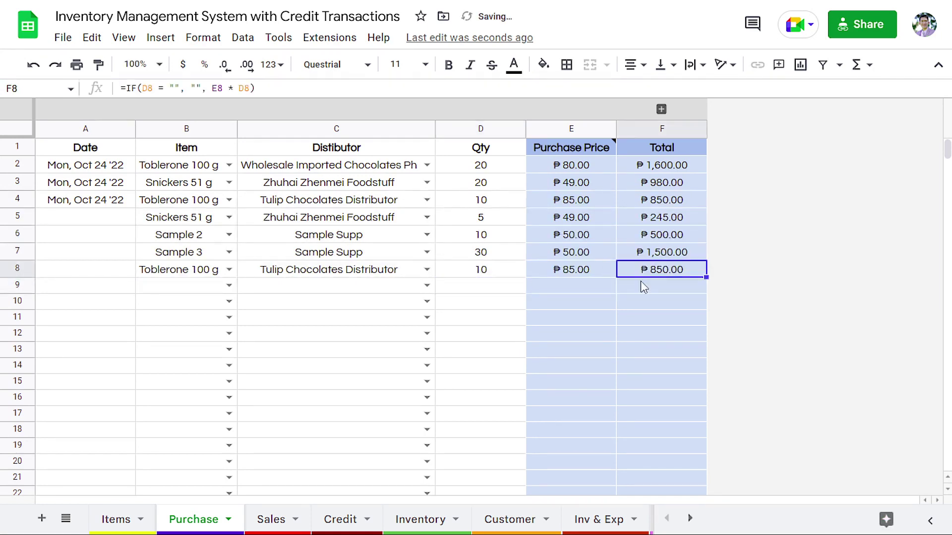
pyautogui.click(116, 273)
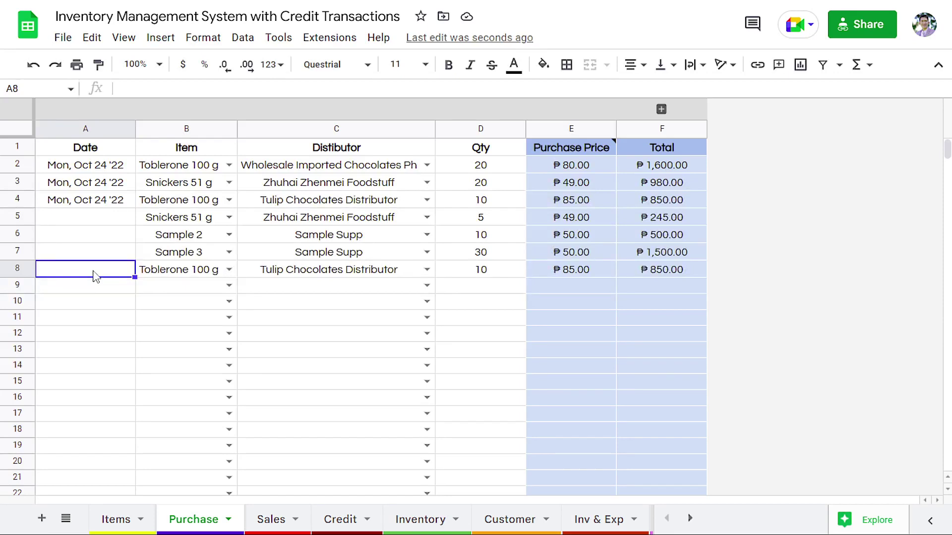
# Date A8 as 15 November 2022, stamp A7 with the Nov 15 date, and fill A5:A6 with Oct 24
pyautogui.doubleClick(94, 270)
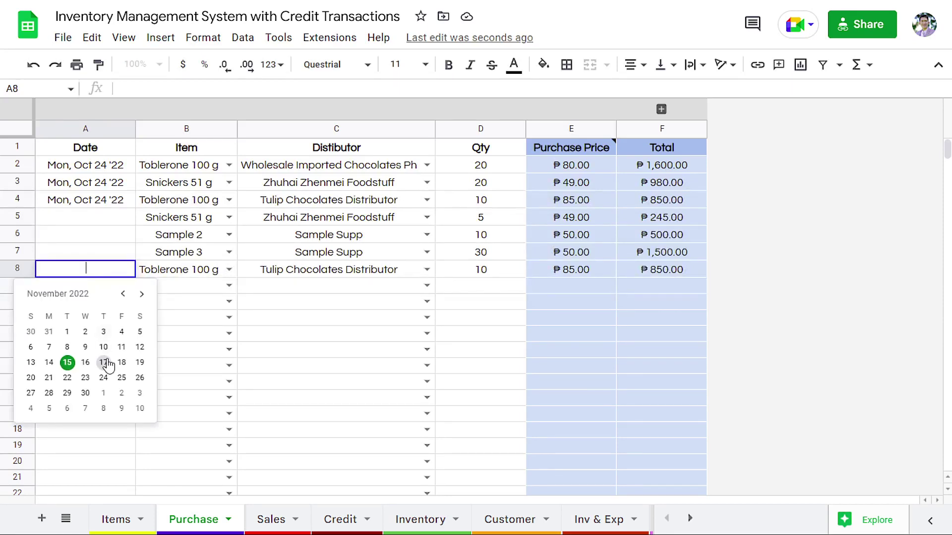
pyautogui.click(67, 366)
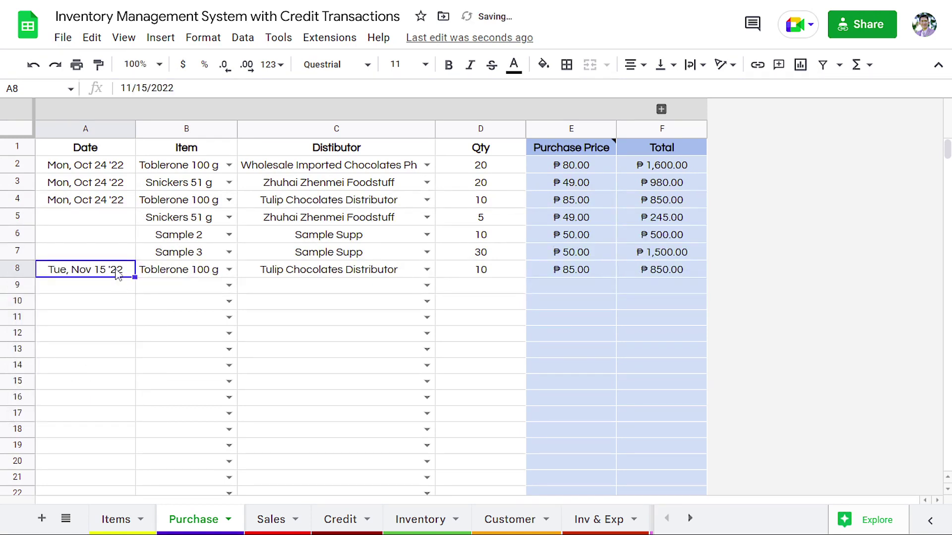
pyautogui.click(111, 254)
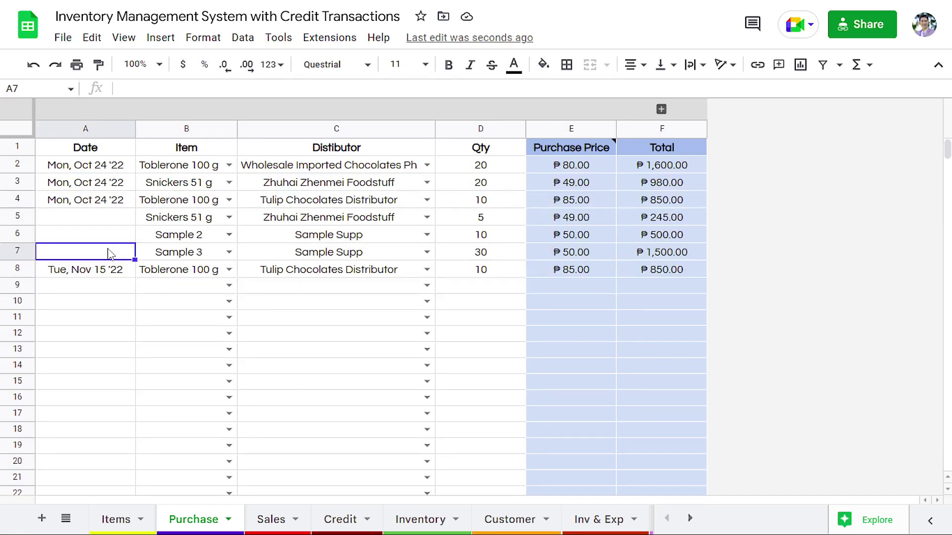
pyautogui.hotkey('ctrl', ';')
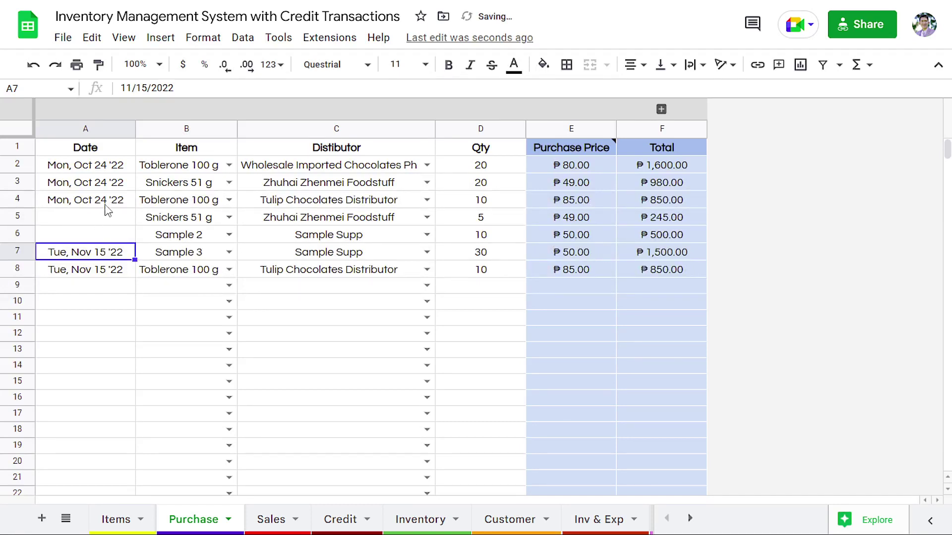
pyautogui.moveTo(106, 204); pyautogui.dragTo(106, 240)
pyautogui.hotkey('ctrl', 'd')
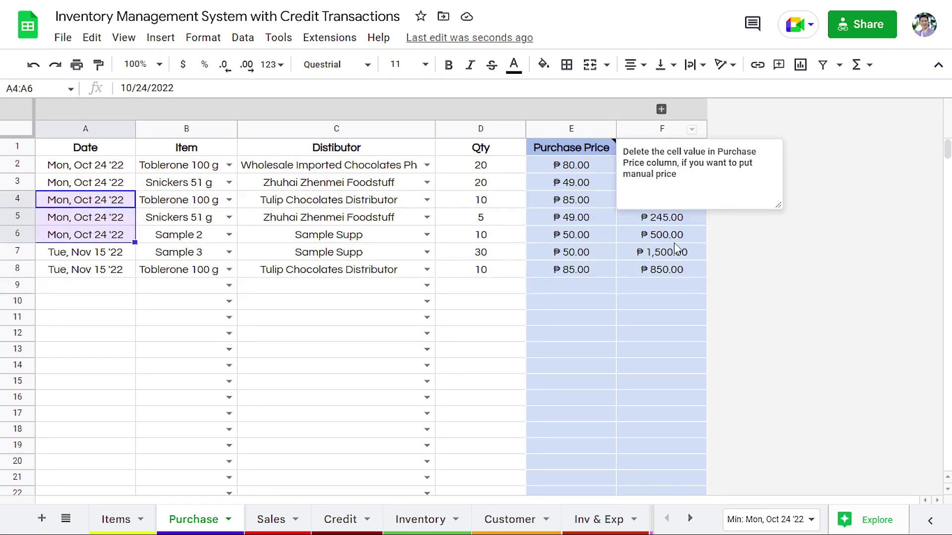
# Test-edit protected cell E11, cancel the warning without changes, and move to the Sales sheet
pyautogui.moveTo(607, 129); pyautogui.dragTo(639, 126)
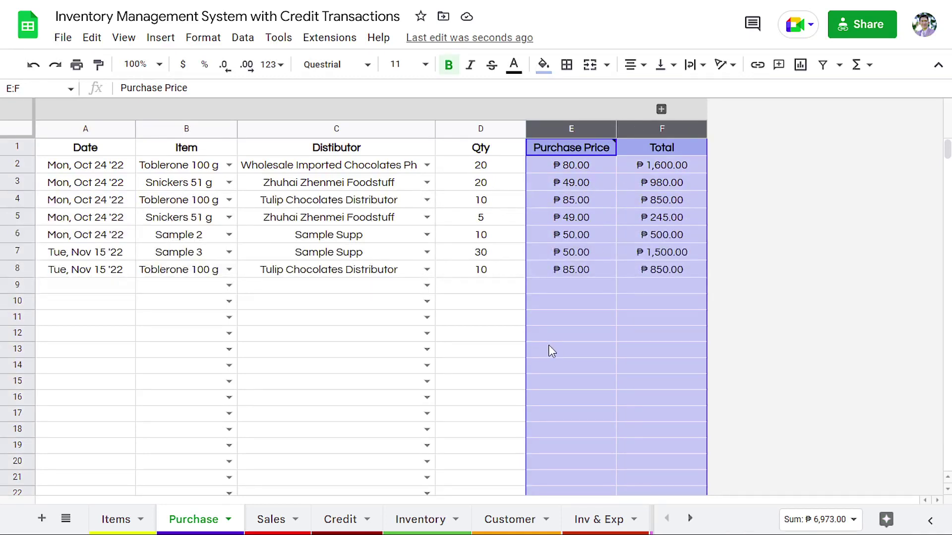
pyautogui.click(572, 314)
pyautogui.write('jgjg')
pyautogui.press('Return')
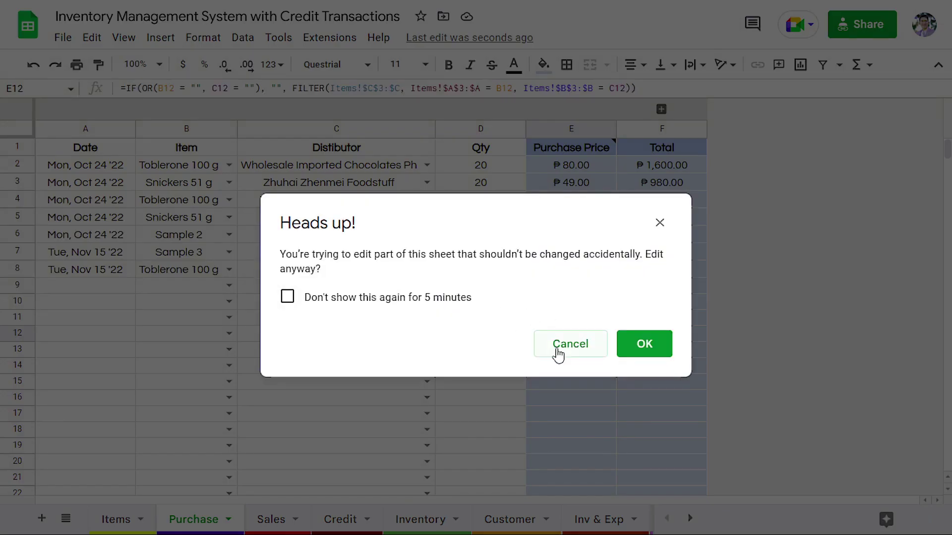
pyautogui.click(574, 355)
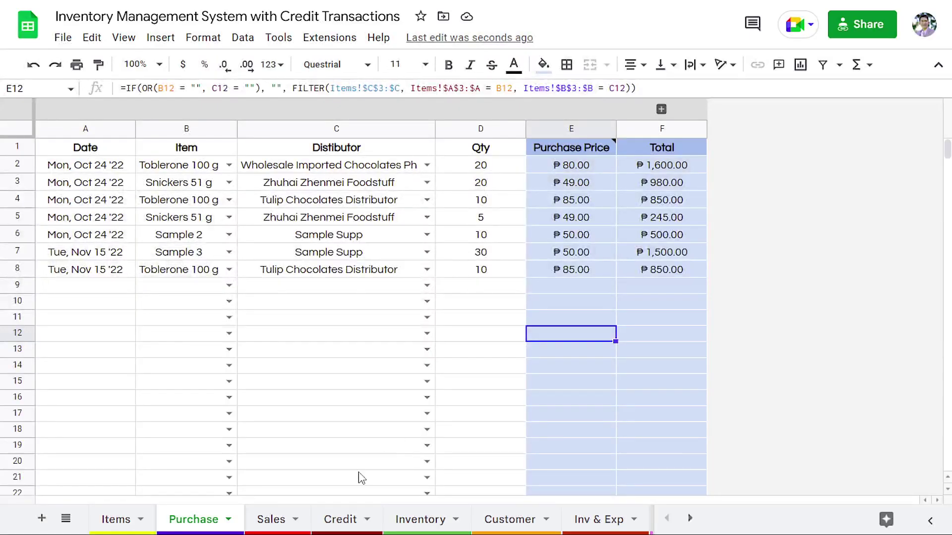
pyautogui.click(273, 518)
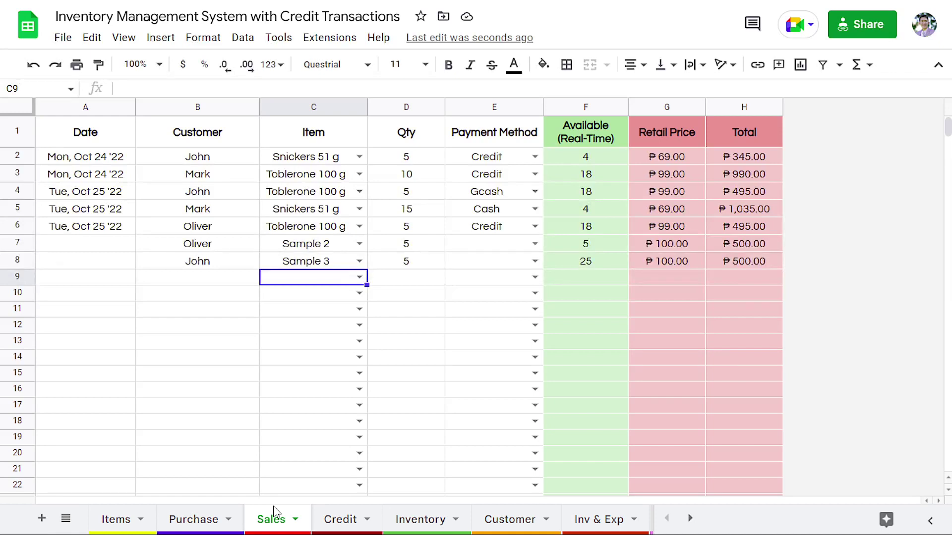
# Date row 9 as Nov 15 and enter the existing customer's name in B9, removing a stray period
pyautogui.doubleClick(89, 285)
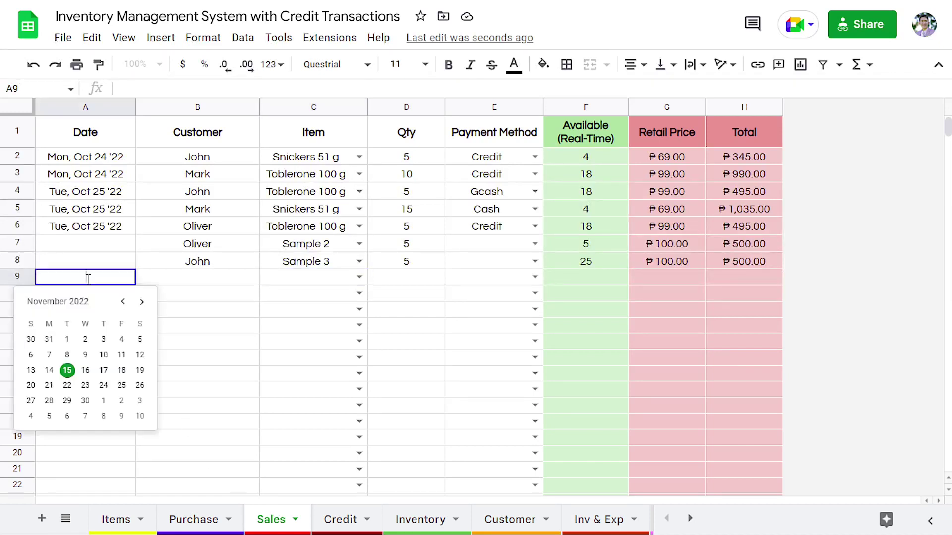
pyautogui.click(68, 370)
pyautogui.click(194, 281)
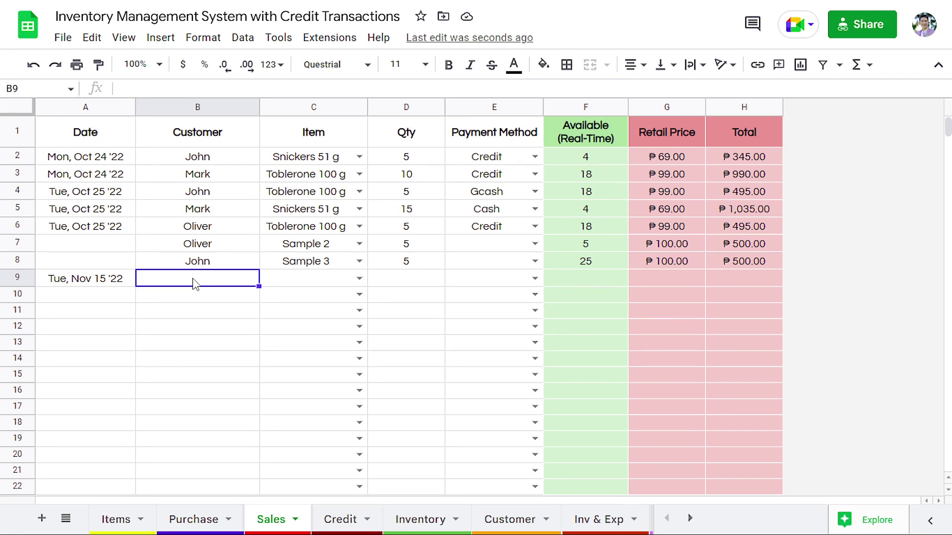
pyautogui.write('Jo')
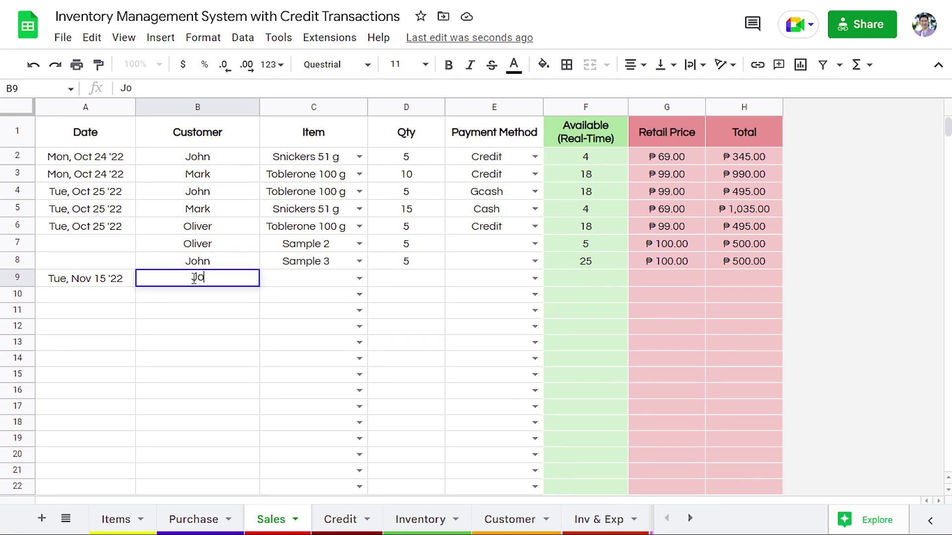
pyautogui.write('hn.')
pyautogui.press('Return')
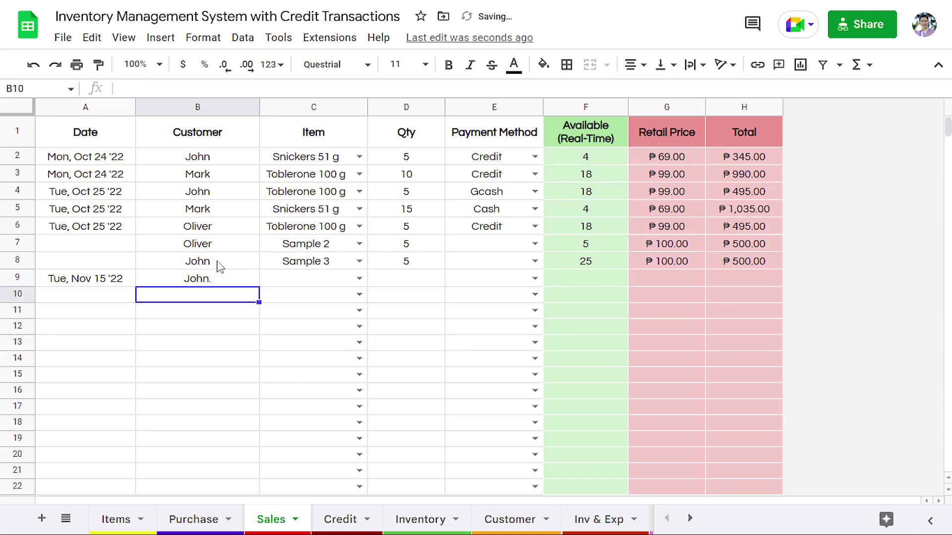
pyautogui.moveTo(218, 265); pyautogui.dragTo(219, 281)
pyautogui.click(221, 285)
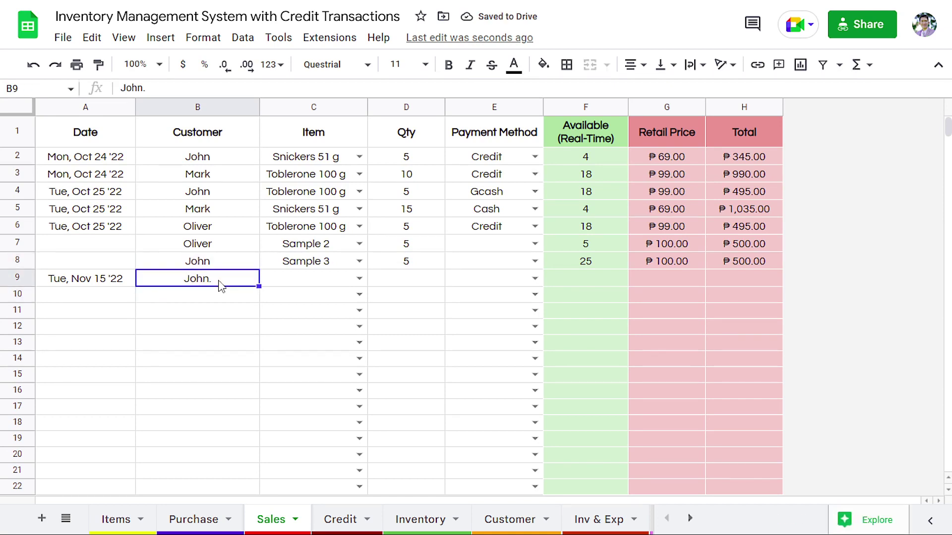
pyautogui.doubleClick(220, 285)
pyautogui.press('BackSpace')
pyautogui.press('Return')
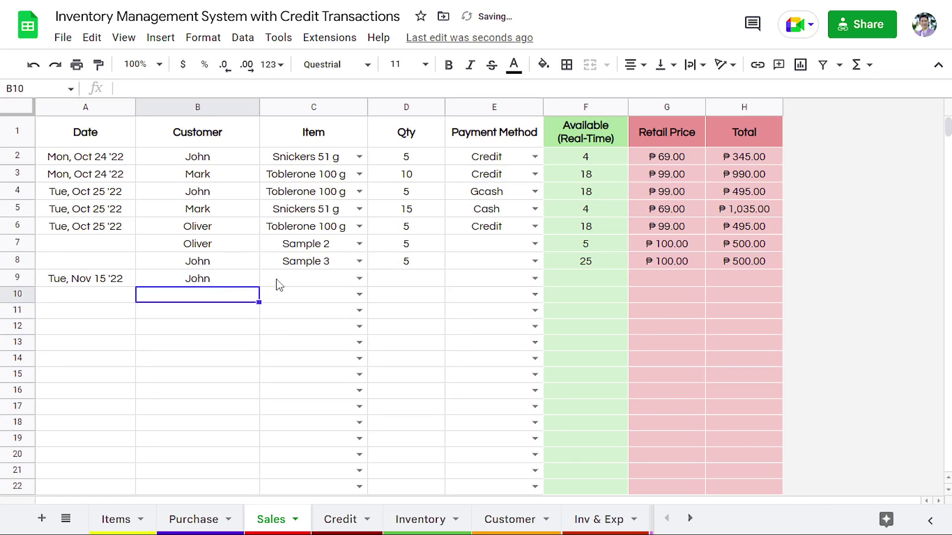
# Choose Toblerone 100 g with quantity 3 and check the stock and ₱297.00 total formulas
pyautogui.click(300, 279)
pyautogui.click(359, 279)
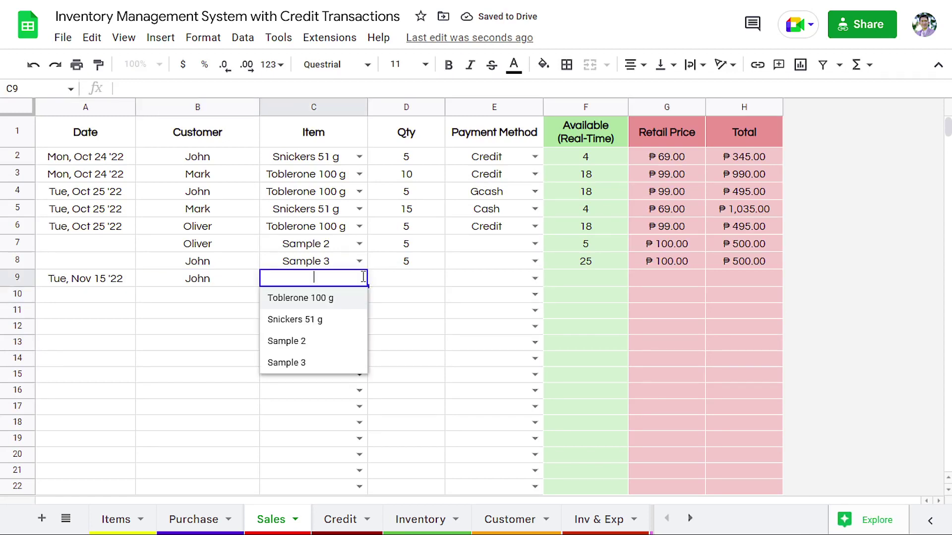
pyautogui.click(355, 299)
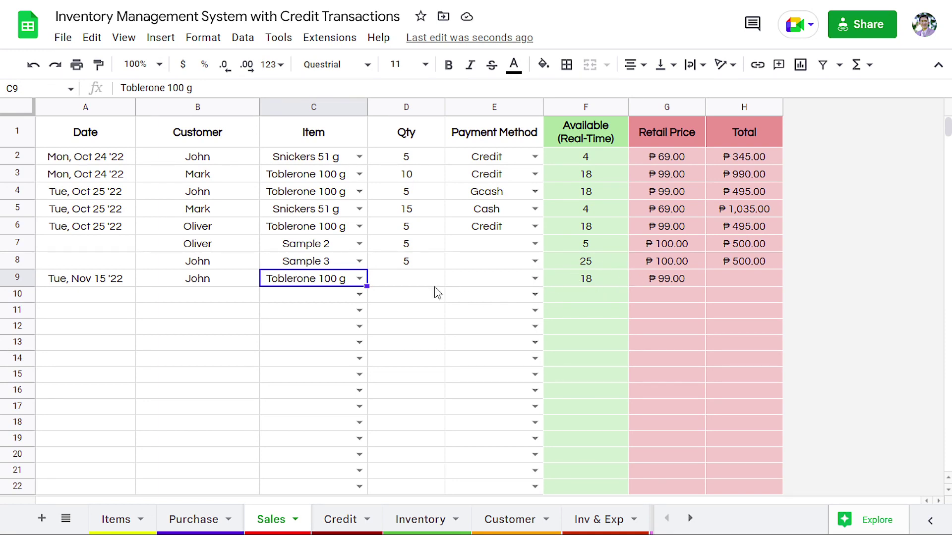
pyautogui.click(414, 282)
pyautogui.write('3')
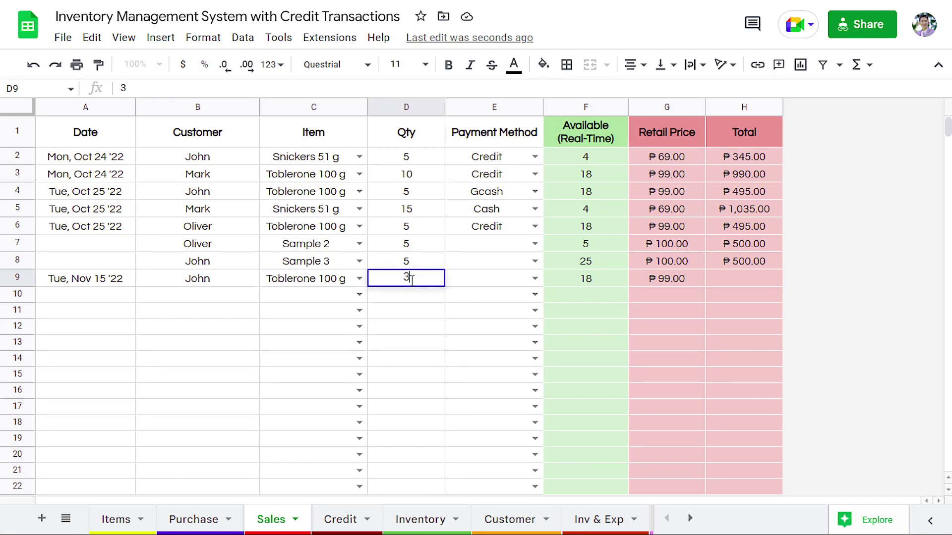
pyautogui.press('Return')
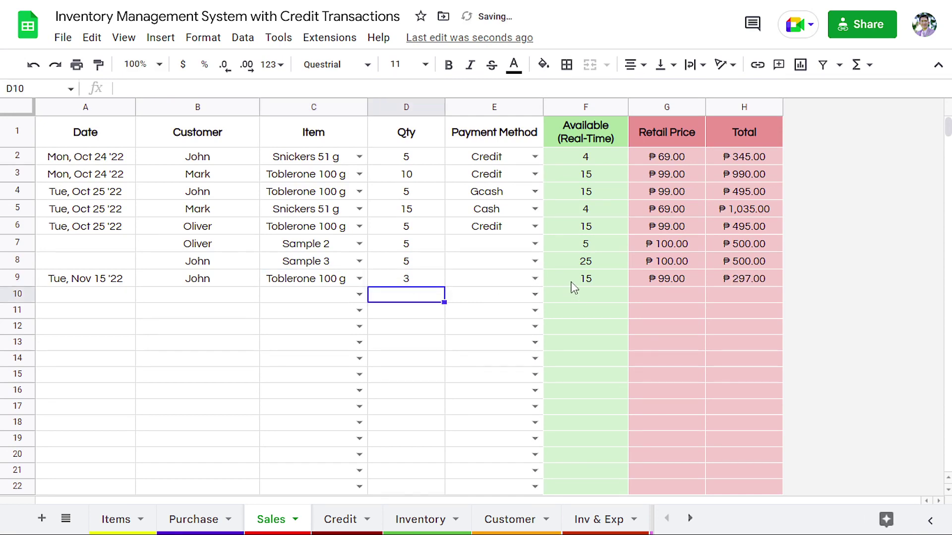
pyautogui.click(574, 281)
pyautogui.click(751, 281)
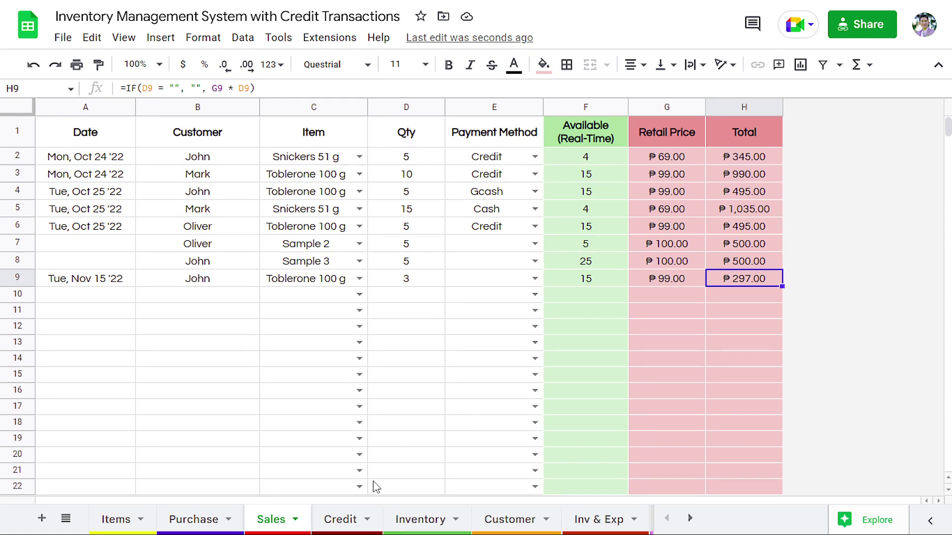
# Open the Credit sheet and scroll back to column A at the CREDIT heading
pyautogui.click(343, 527)
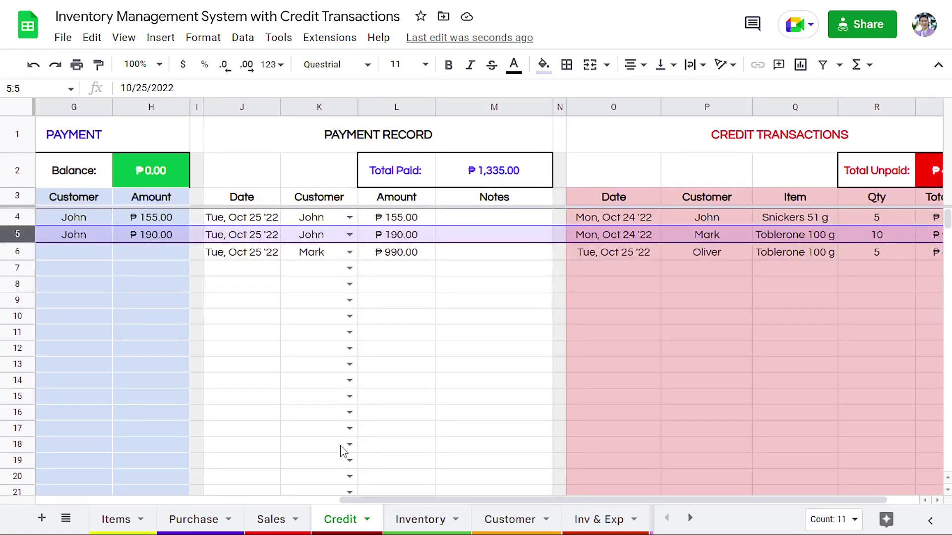
pyautogui.hscroll(-5, 333, 416)
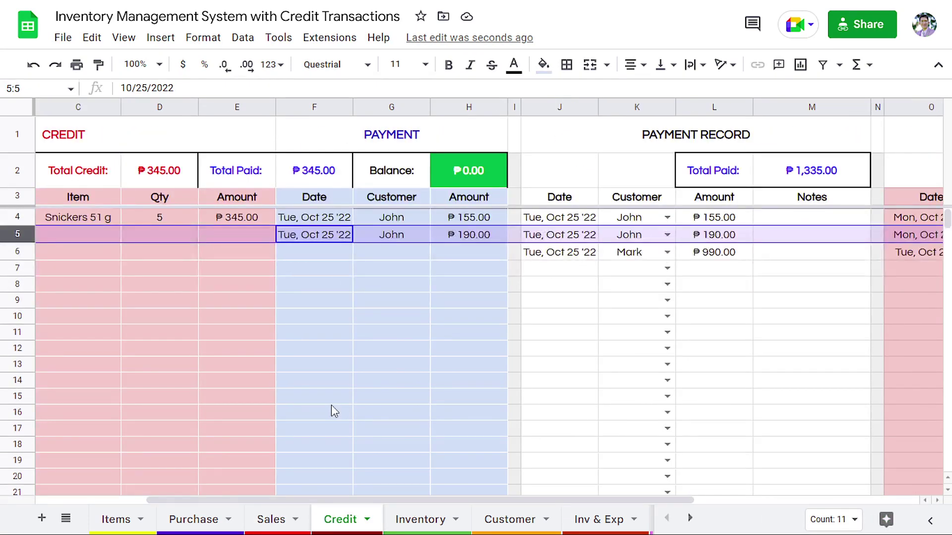
pyautogui.hscroll(-3, 331, 405)
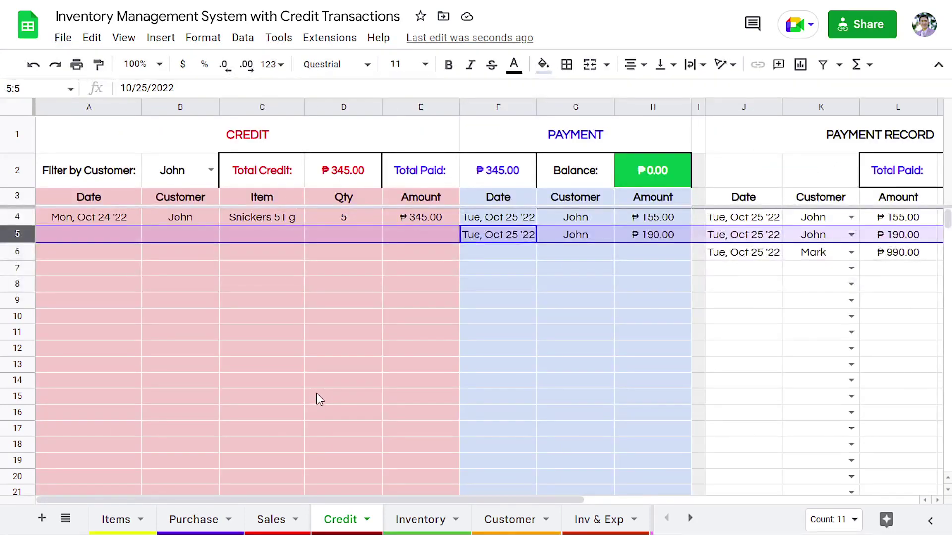
pyautogui.click(110, 143)
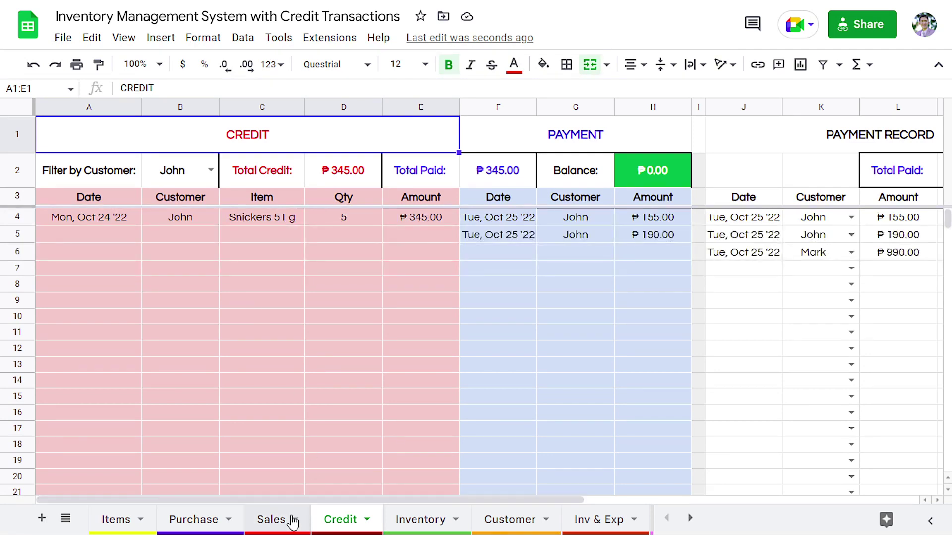
# Select the Nov 15 sale in Sales row 9 and set its payment method in E9 to Credit
pyautogui.click(272, 519)
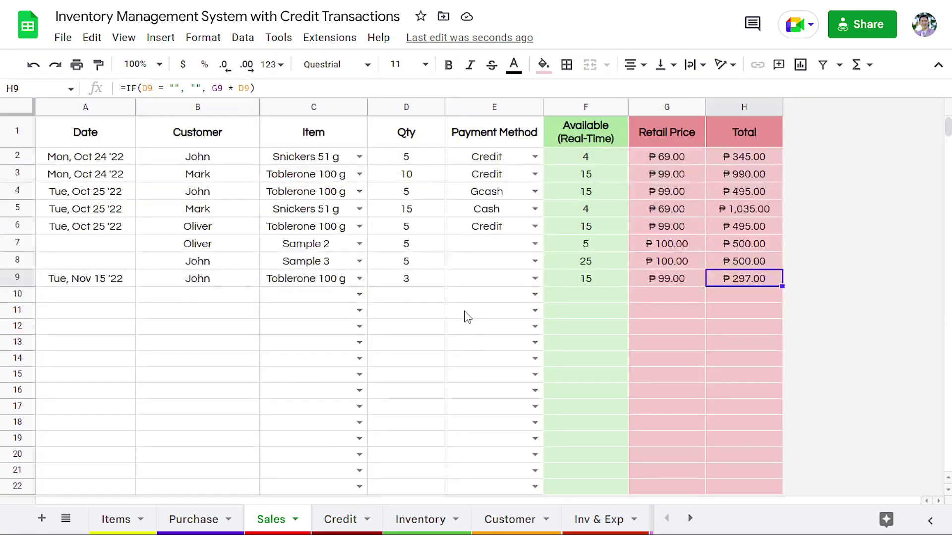
pyautogui.moveTo(119, 280); pyautogui.dragTo(709, 280)
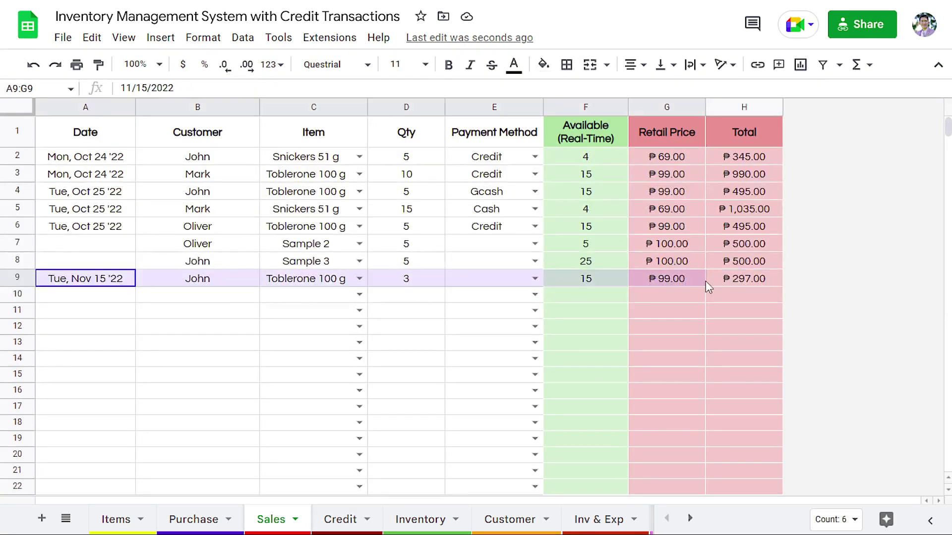
pyautogui.click(535, 278)
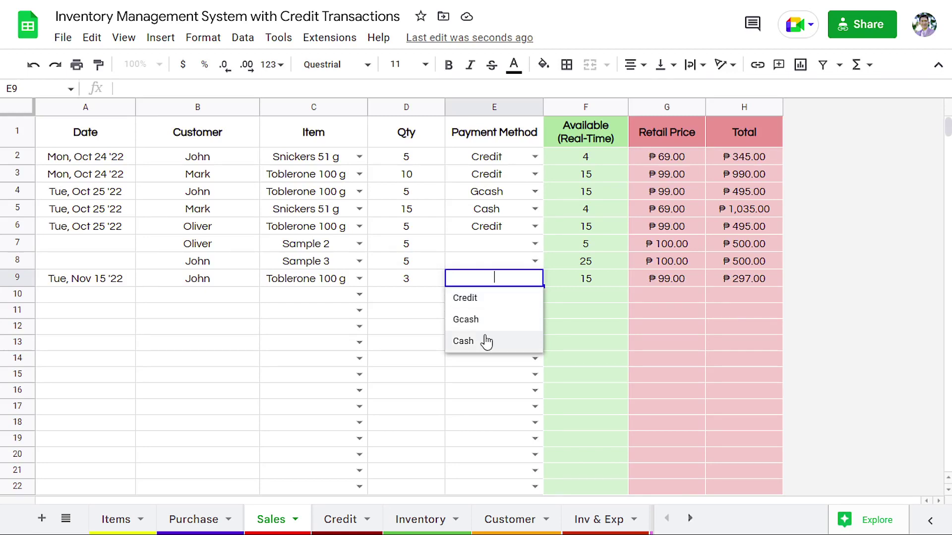
pyautogui.click(485, 298)
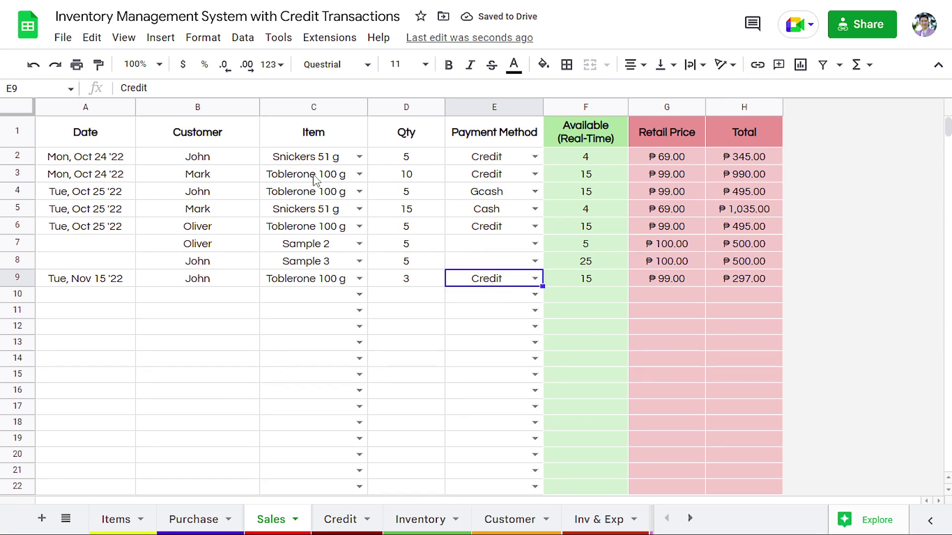
pyautogui.click(242, 38)
# Keep E9's validation list as Credit, Gcash, Cash after removing a trial option, save, and copy E9
pyautogui.click(324, 351)
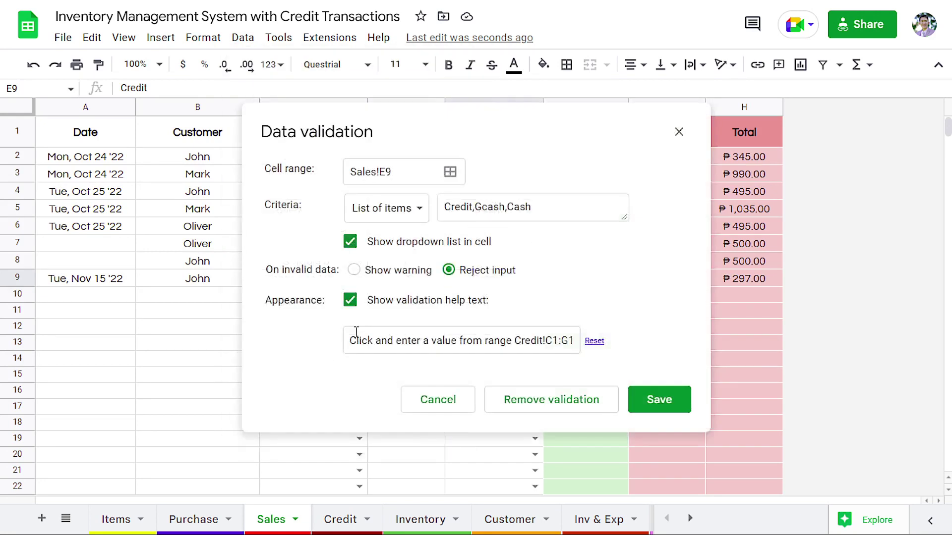
pyautogui.click(542, 211)
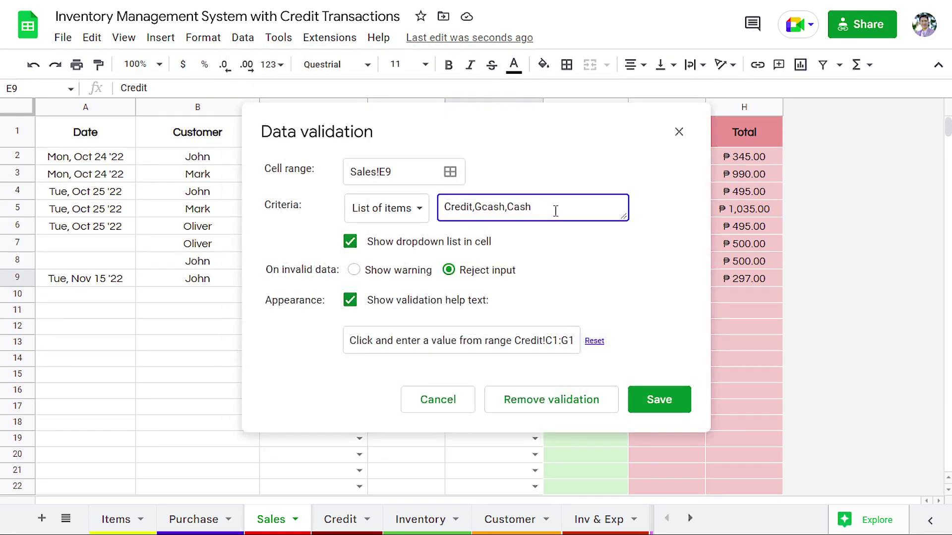
pyautogui.write(',sam')
pyautogui.write('ple')
pyautogui.hotkey('ctrl', 'BackSpace')
pyautogui.click(654, 404)
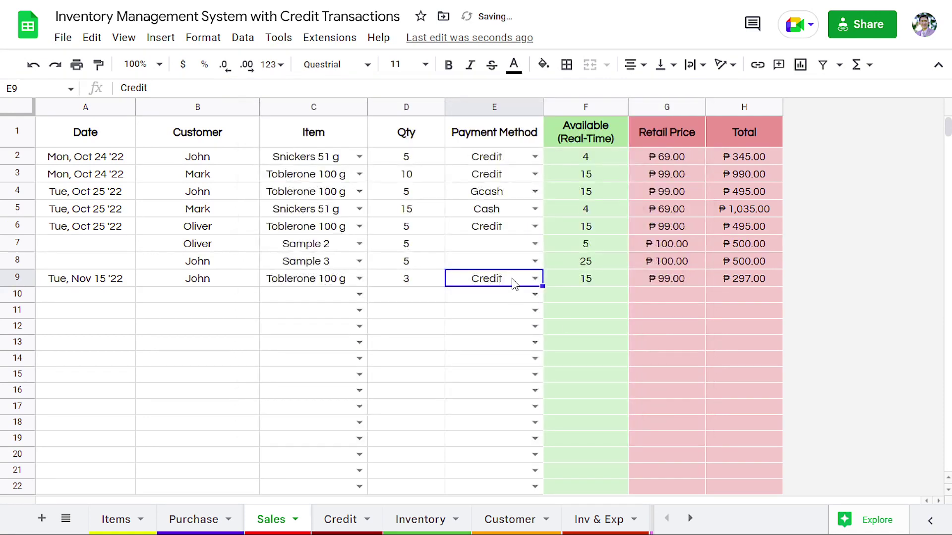
pyautogui.hotkey('ctrl', 'c')
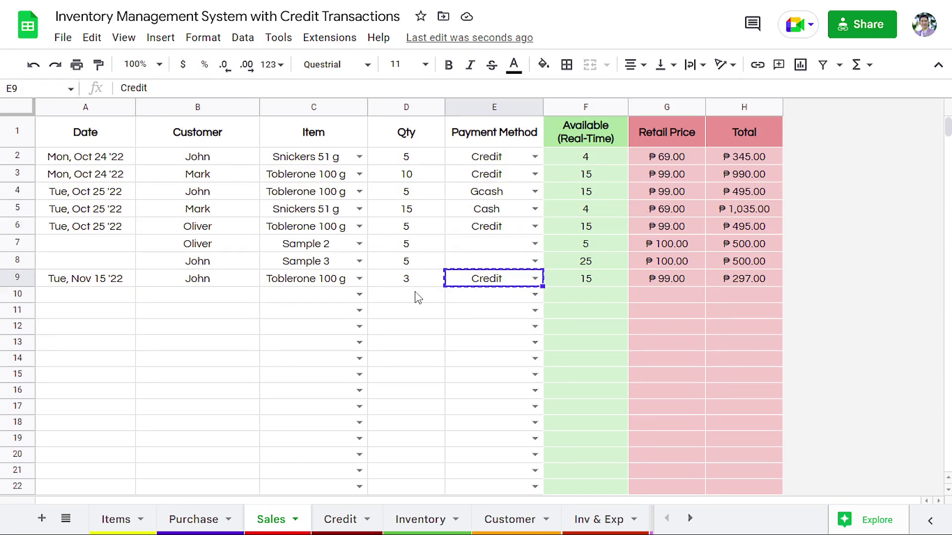
# Cycle the Credit sheet's customer filter through several customers and inspect the H2 balance formula
pyautogui.click(341, 520)
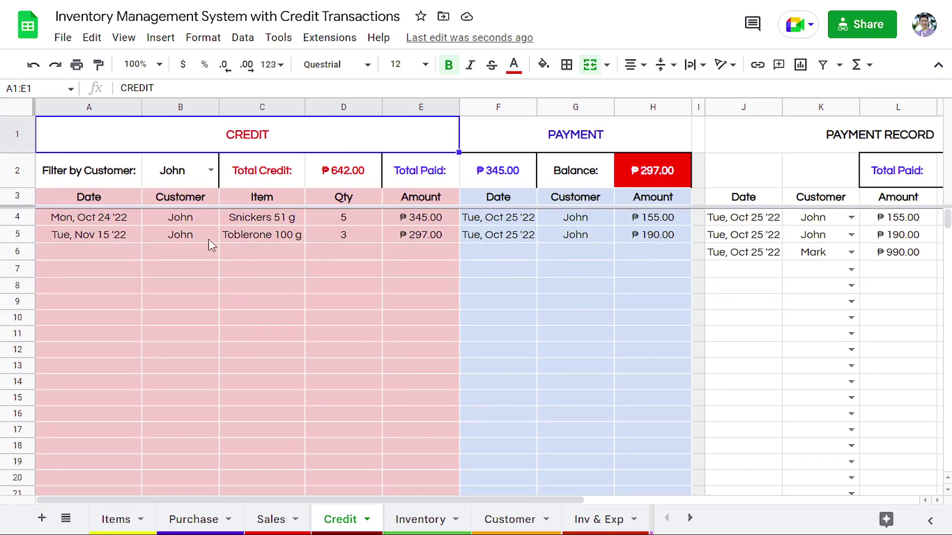
pyautogui.click(211, 170)
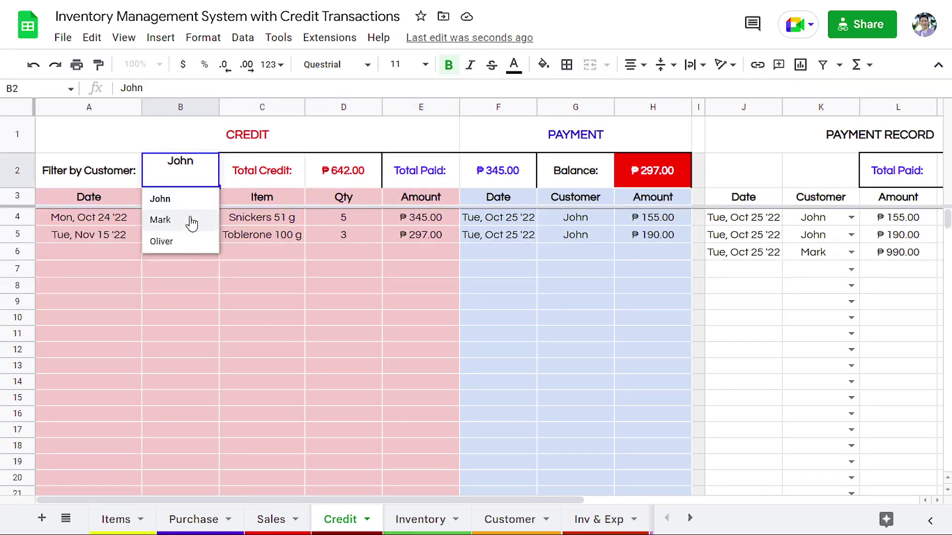
pyautogui.click(177, 243)
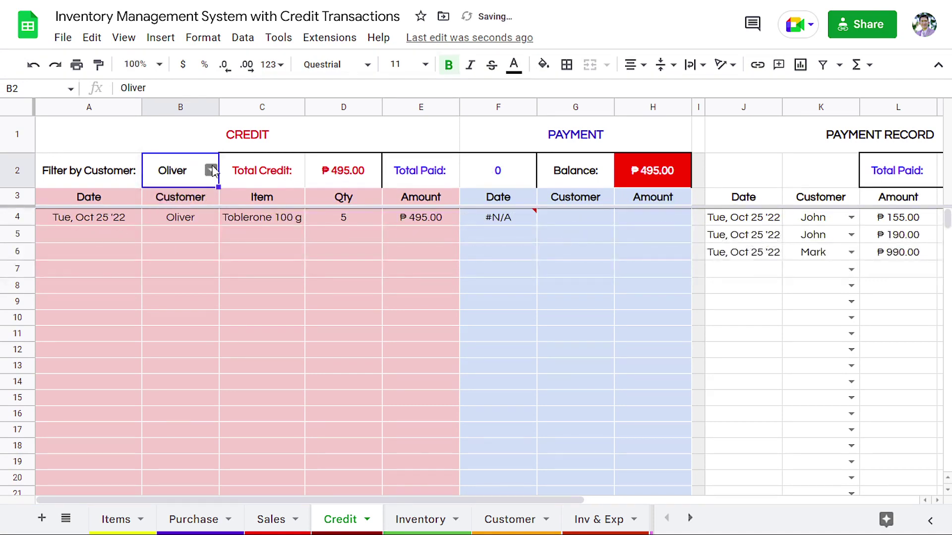
pyautogui.click(212, 171)
pyautogui.click(198, 219)
pyautogui.click(211, 171)
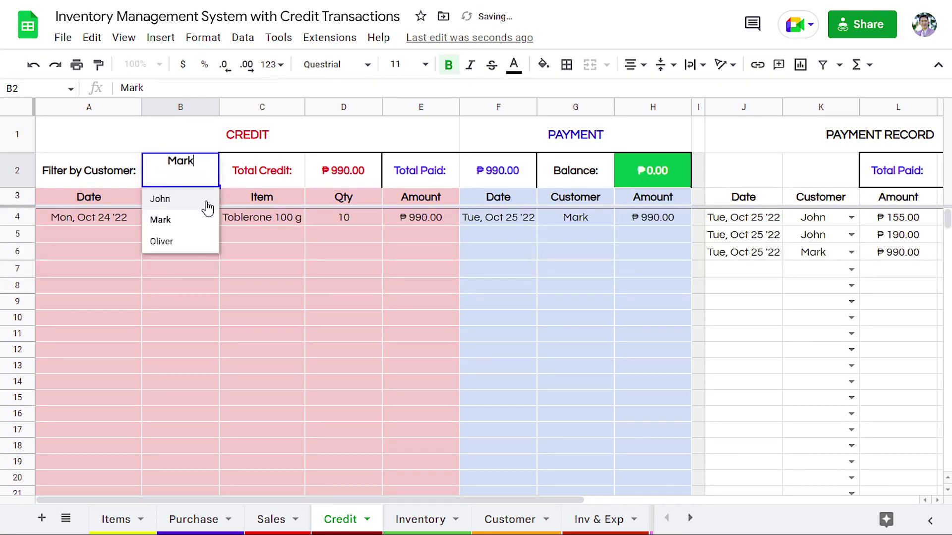
pyautogui.click(198, 200)
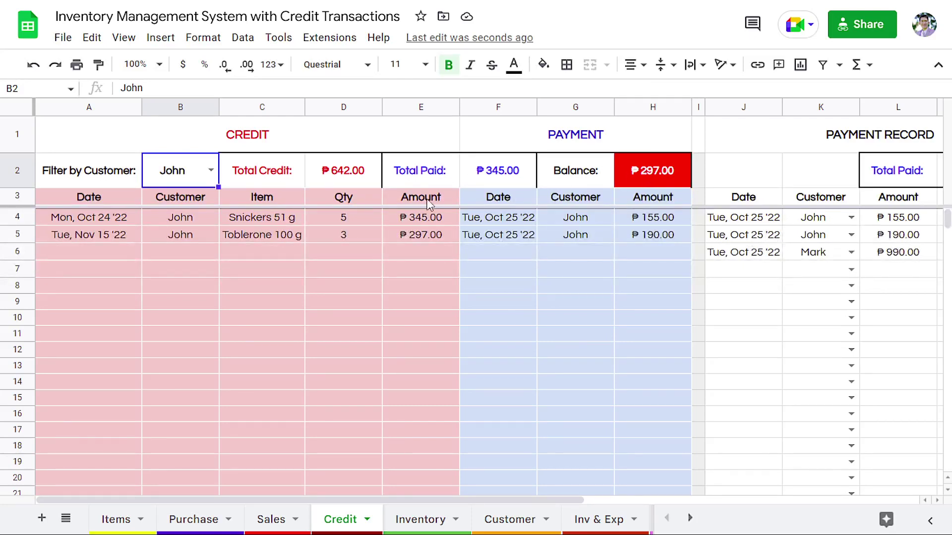
pyautogui.click(210, 170)
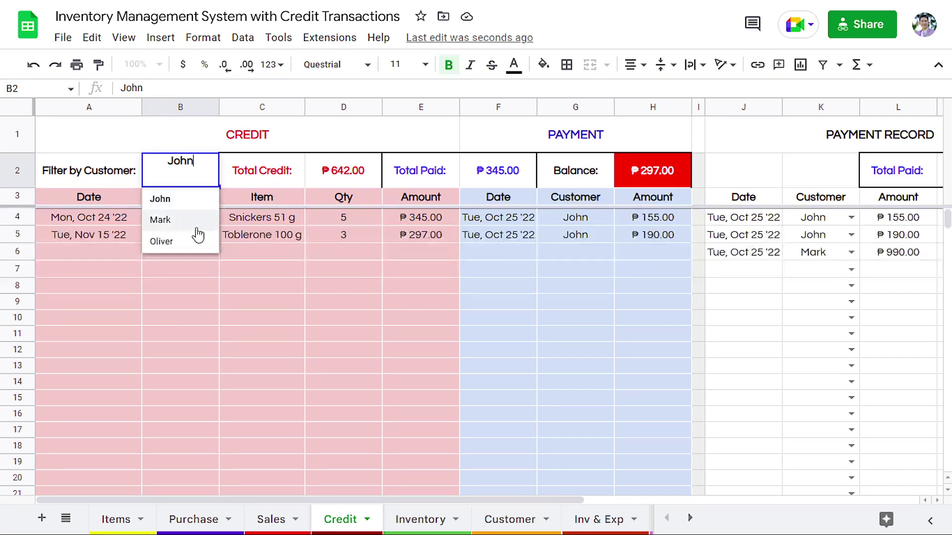
pyautogui.click(168, 227)
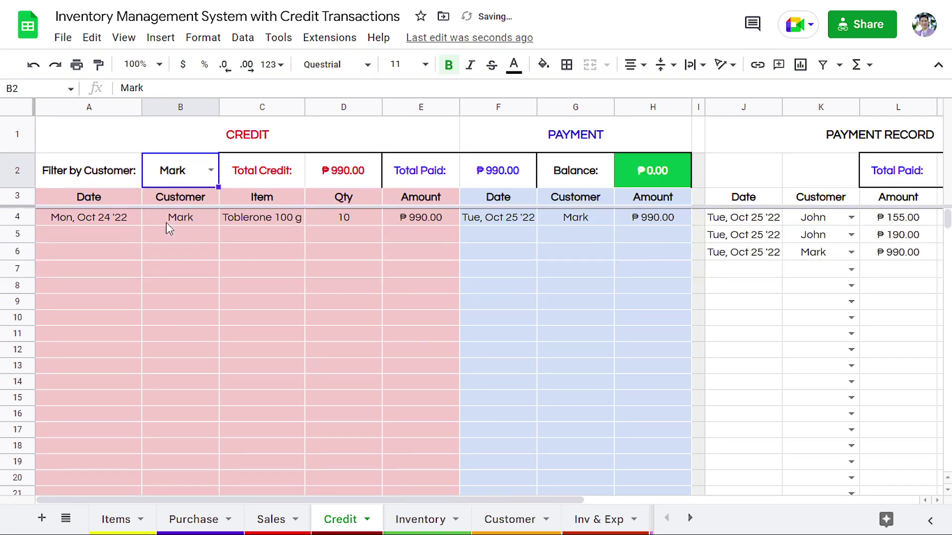
pyautogui.click(651, 180)
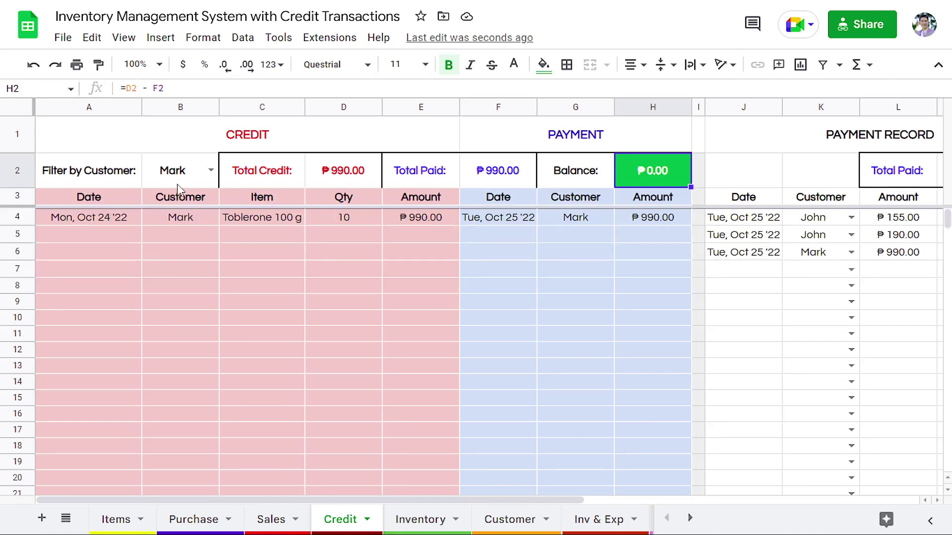
# Filter to the customer with the new sale, showing ₱642.00 credit and the =D2 - F2 ₱297.00 balance
pyautogui.click(210, 171)
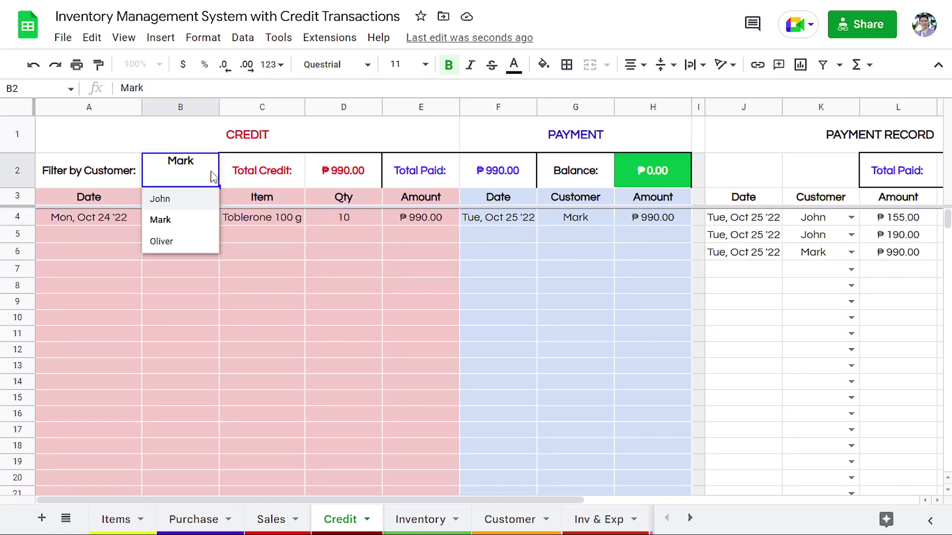
pyautogui.click(168, 201)
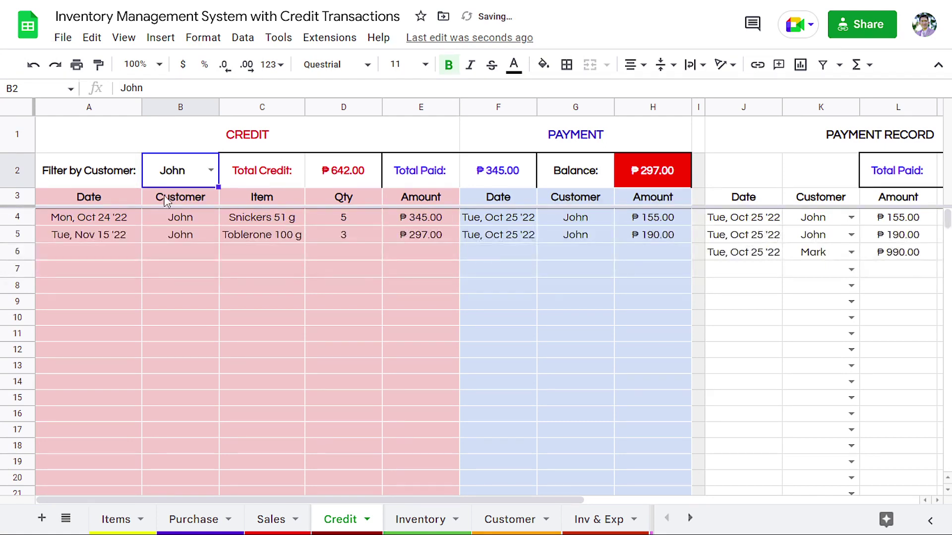
pyautogui.click(660, 175)
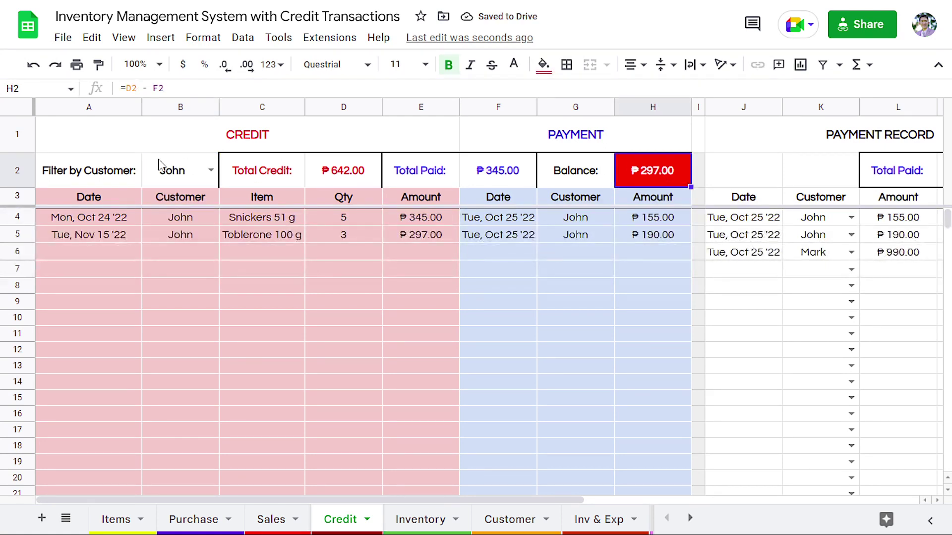
pyautogui.moveTo(88, 184); pyautogui.dragTo(621, 304)
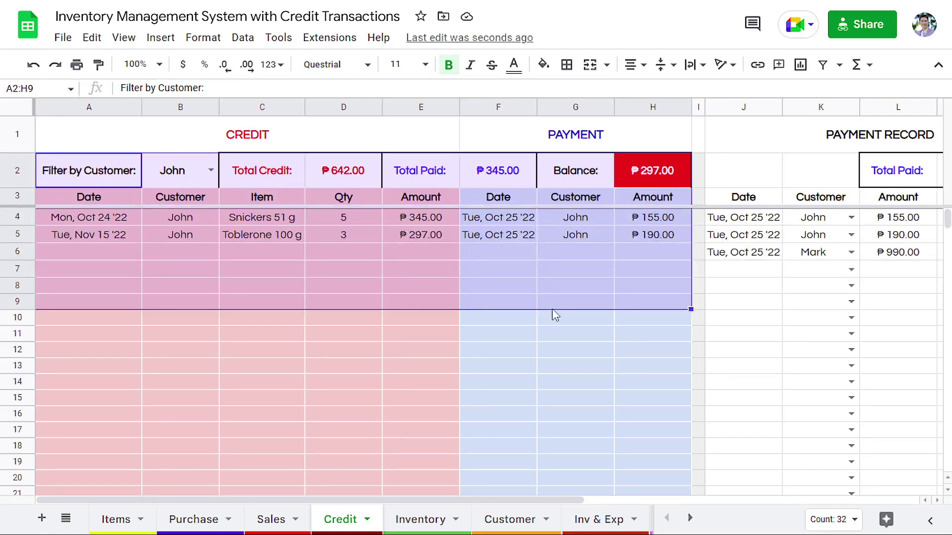
pyautogui.click(647, 169)
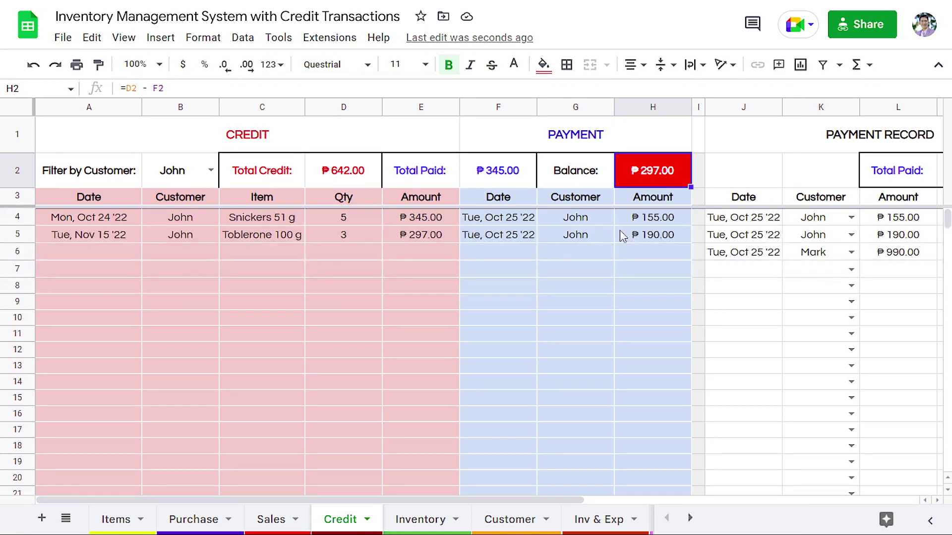
# Log a Nov 15 '22 payment of 297 for the customer in row 7, clearing the balance to ₱0.00
pyautogui.hscroll(1, 623, 236)
pyautogui.hscroll(1, 615, 234)
pyautogui.hscroll(1, 610, 234)
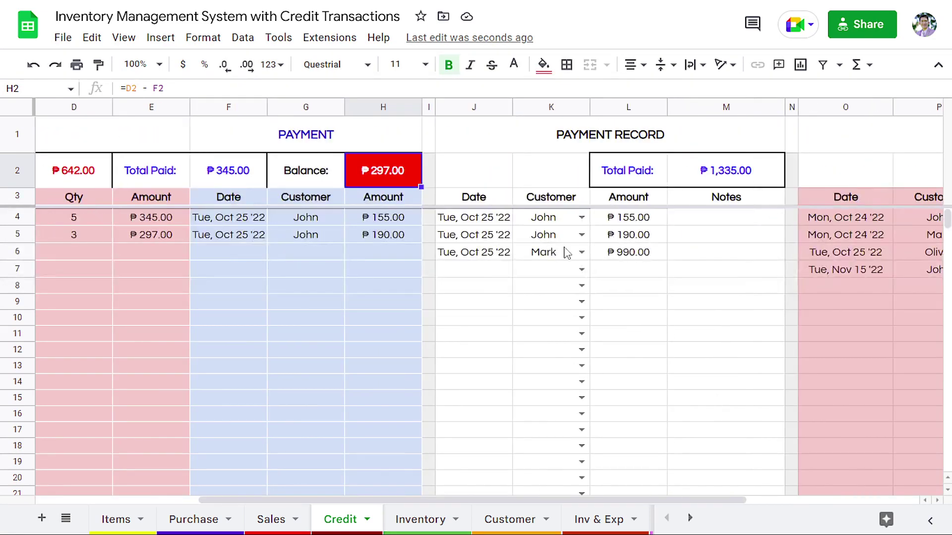
pyautogui.hscroll(1, 543, 291)
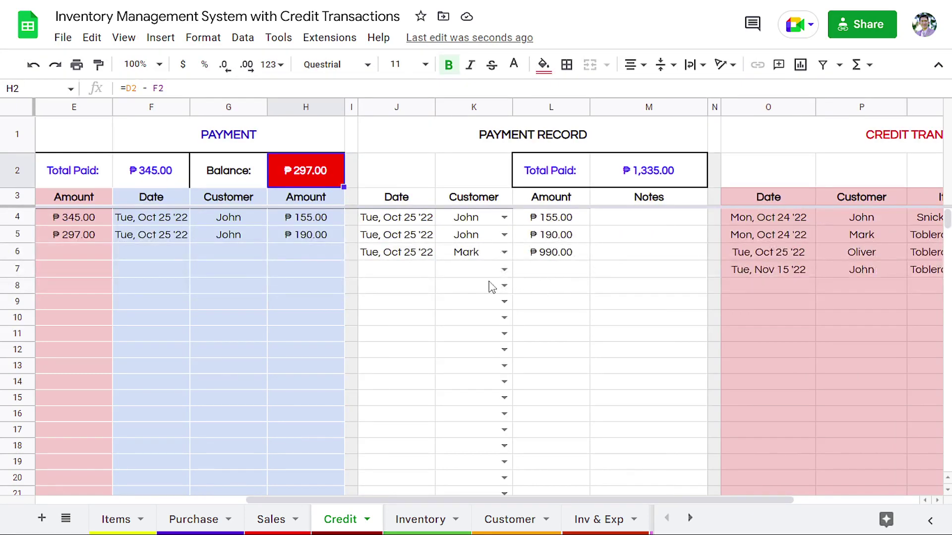
pyautogui.click(390, 276)
pyautogui.doubleClick(390, 275)
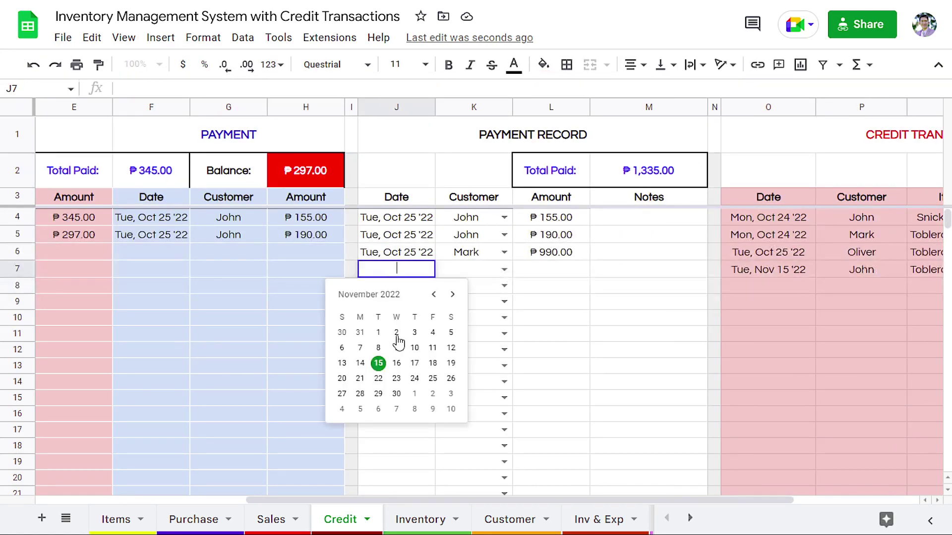
pyautogui.click(378, 366)
pyautogui.click(476, 271)
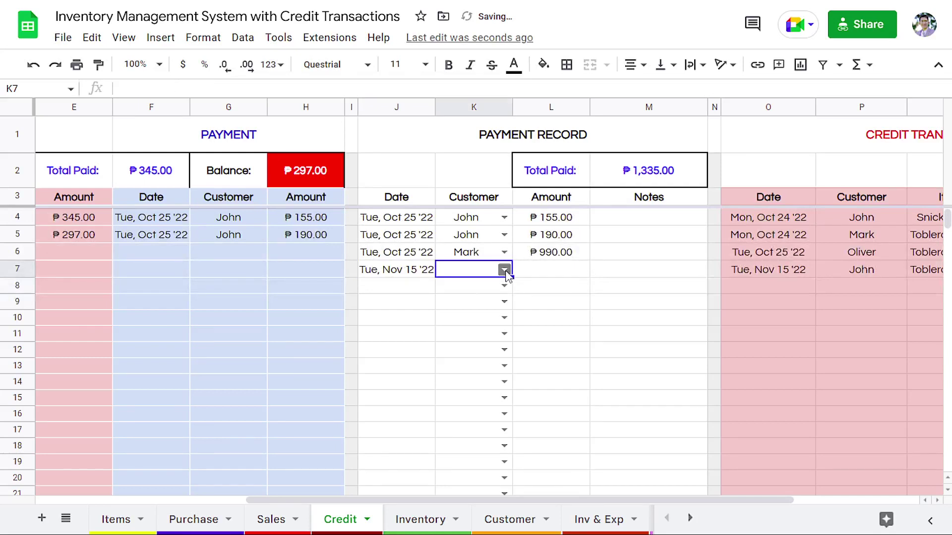
pyautogui.click(504, 269)
pyautogui.click(468, 288)
pyautogui.click(539, 274)
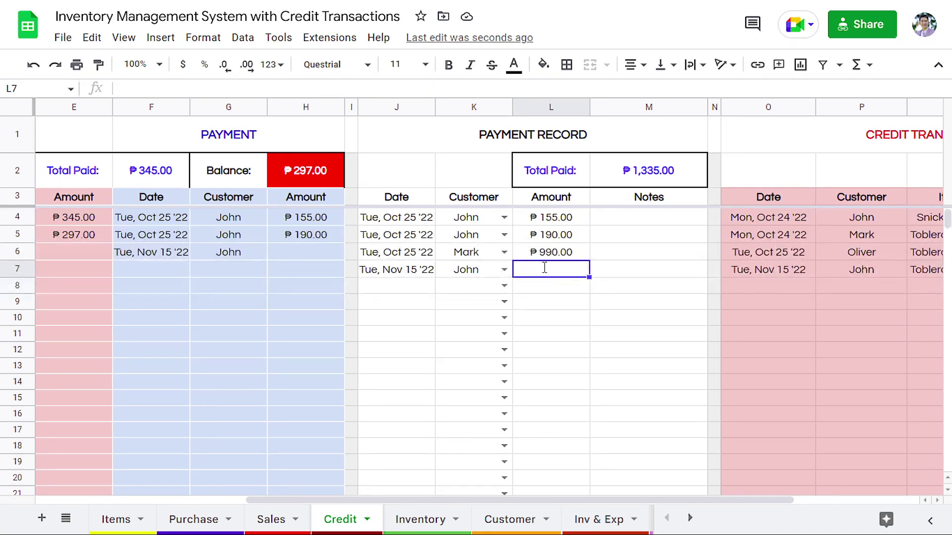
pyautogui.write('297')
pyautogui.press('Return')
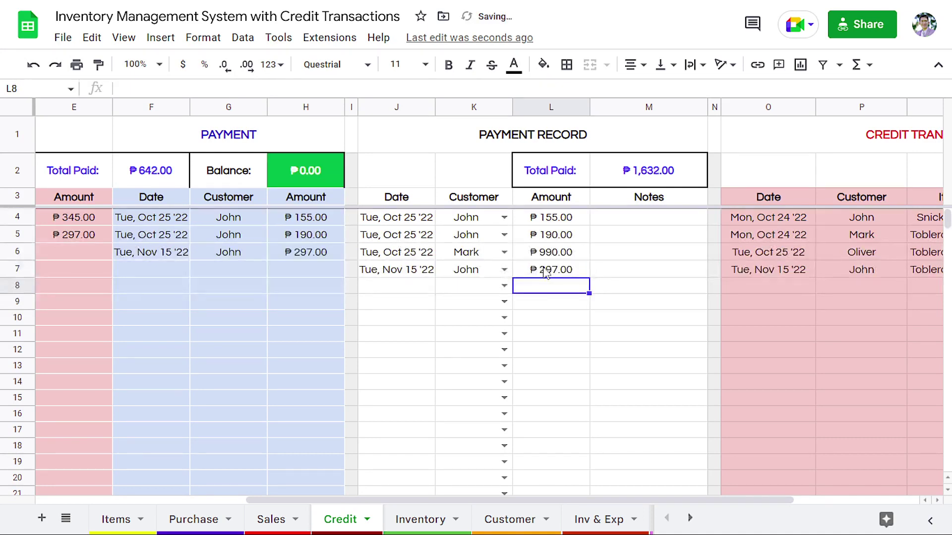
pyautogui.hscroll(-7, 532, 272)
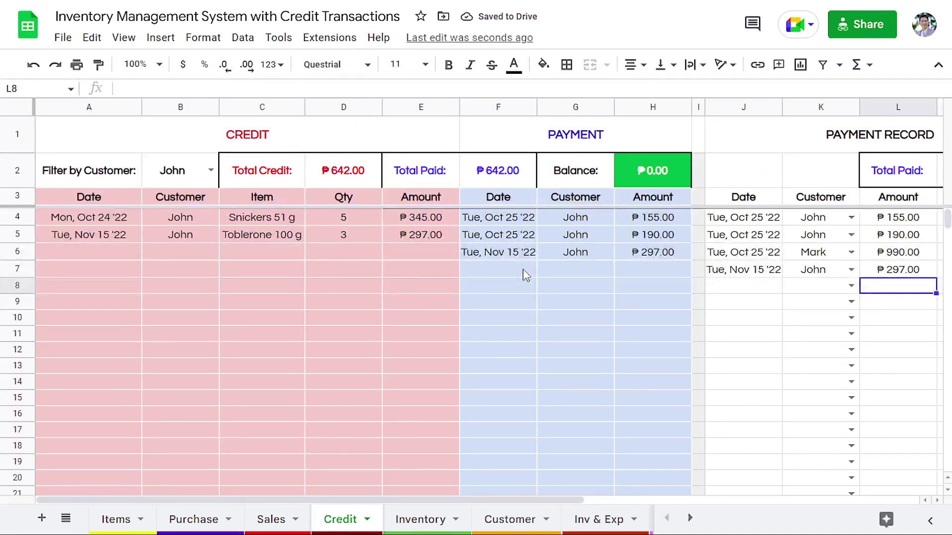
pyautogui.hscroll(5, 633, 256)
pyautogui.hscroll(1, 559, 268)
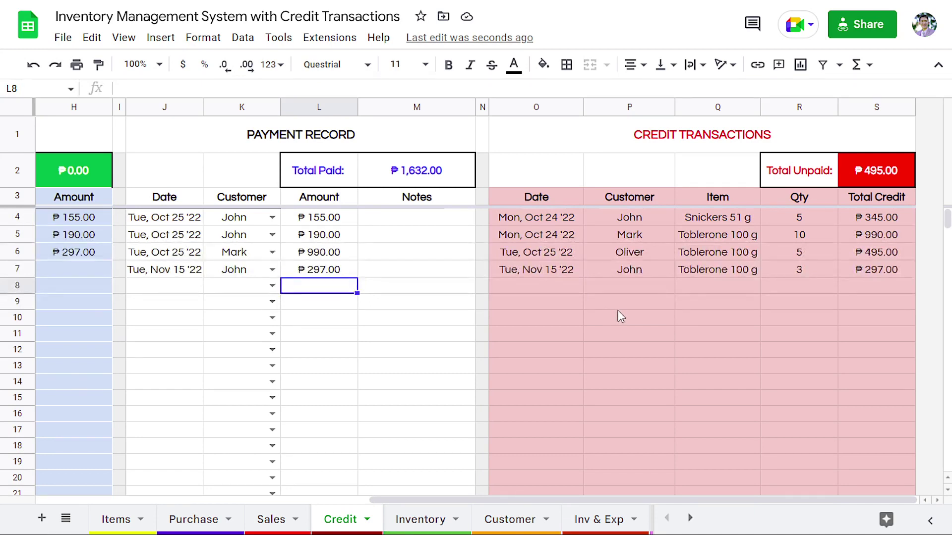
pyautogui.click(878, 174)
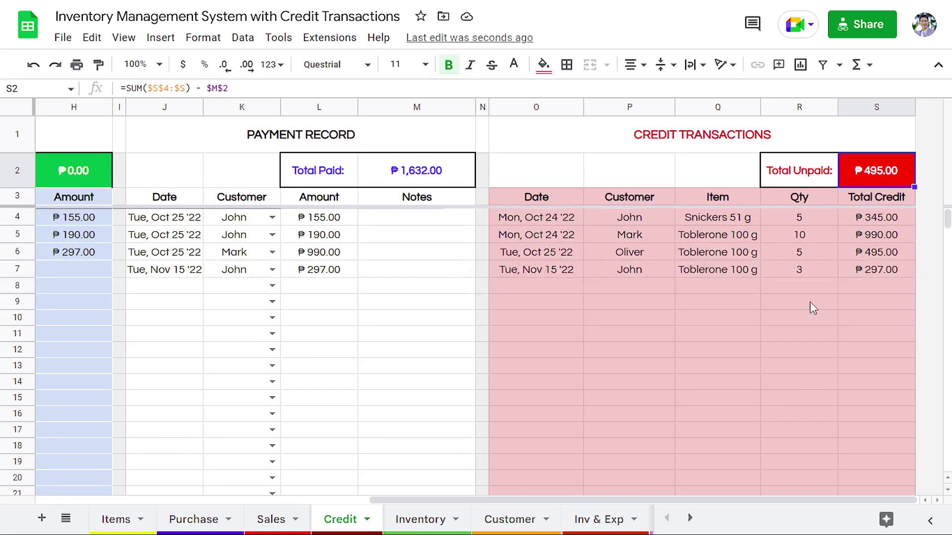
pyautogui.click(323, 290)
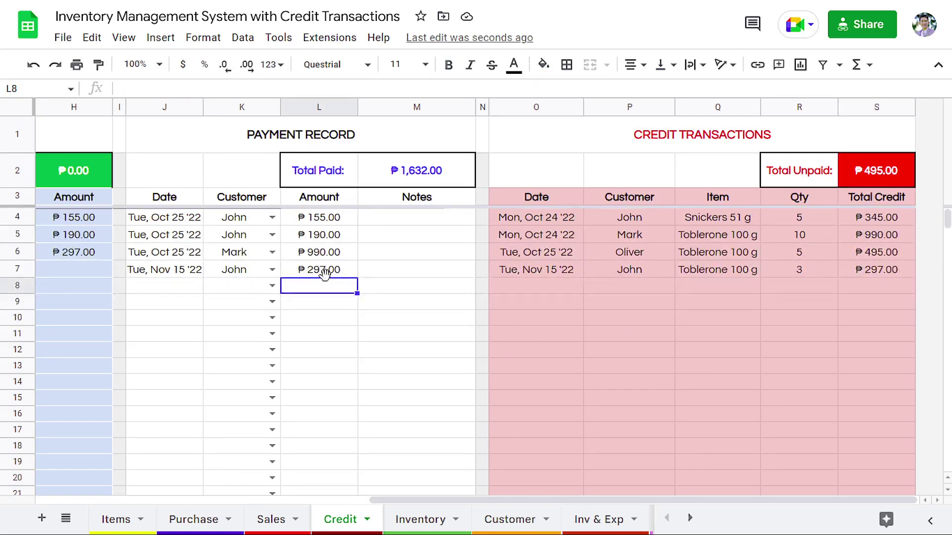
pyautogui.write('495')
pyautogui.press('Return')
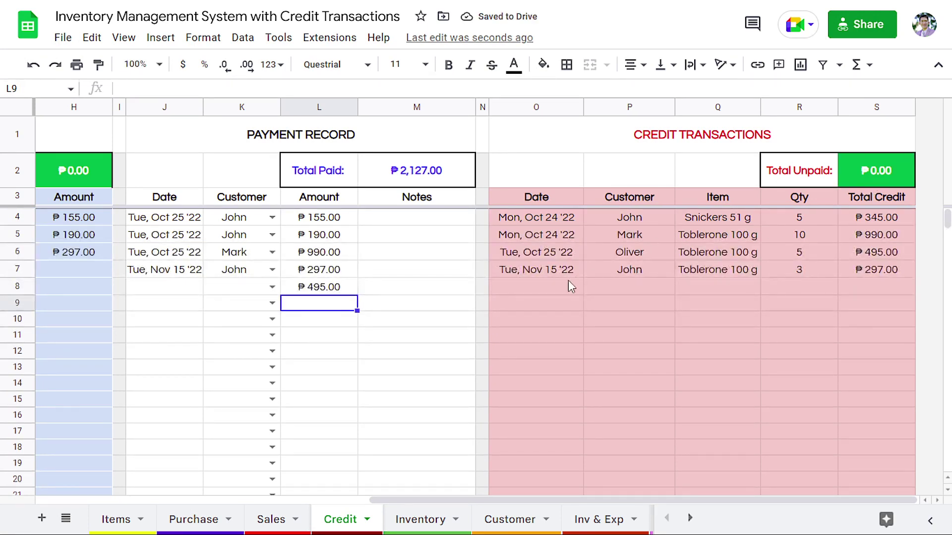
pyautogui.hotkey('ctrl', 'z')
pyautogui.hscroll(-5, 384, 310)
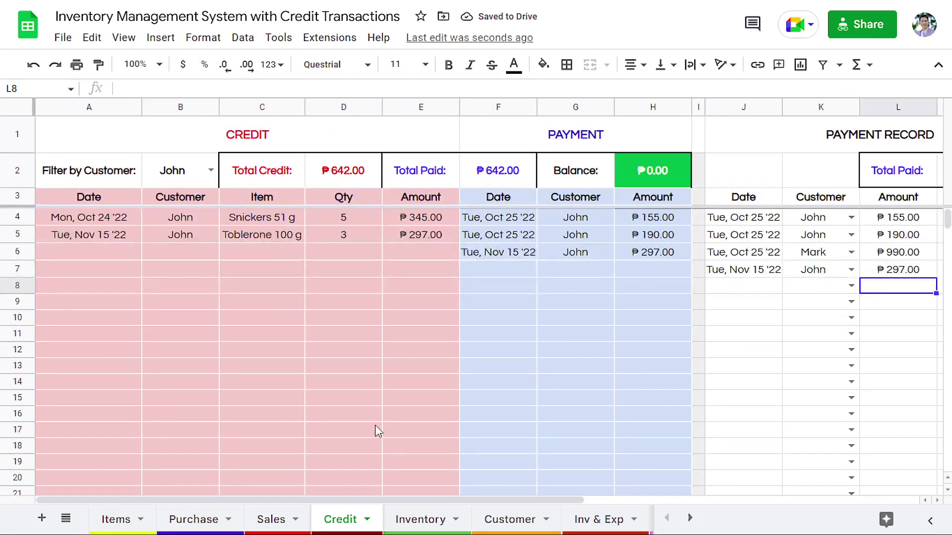
# Review the Inventory table, e.g. Toblerone 100 g: 40 purchased, 23 sold, 2 consumed, 15 remaining
pyautogui.click(419, 516)
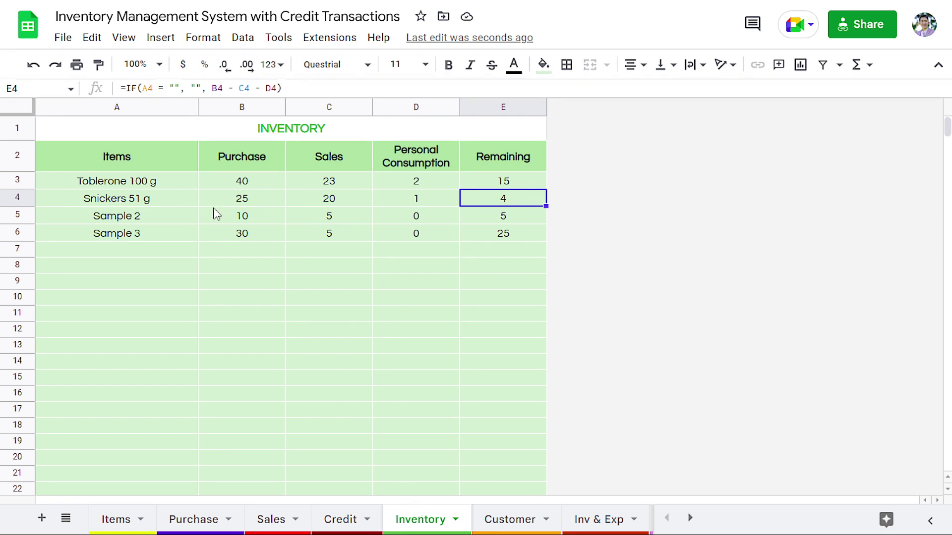
pyautogui.scroll(-1, 139, 196)
pyautogui.scroll(-1, 134, 203)
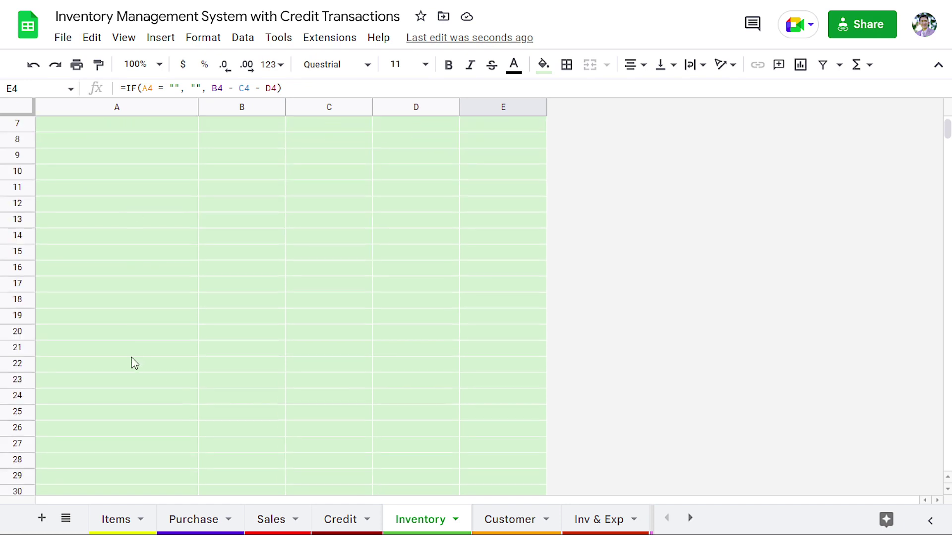
pyautogui.scroll(2, 132, 362)
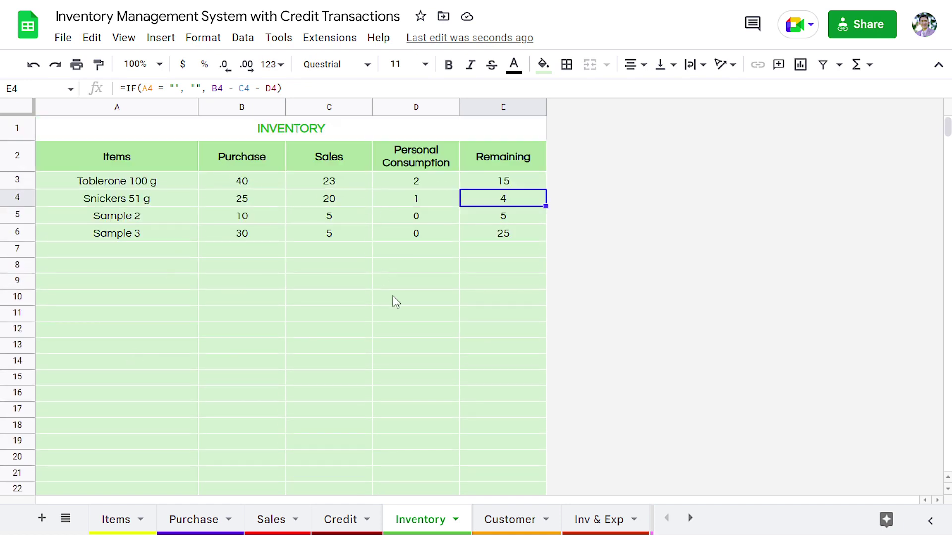
# Filter the Customer records to John and check the Total Items and Total Amount formulas
pyautogui.click(510, 522)
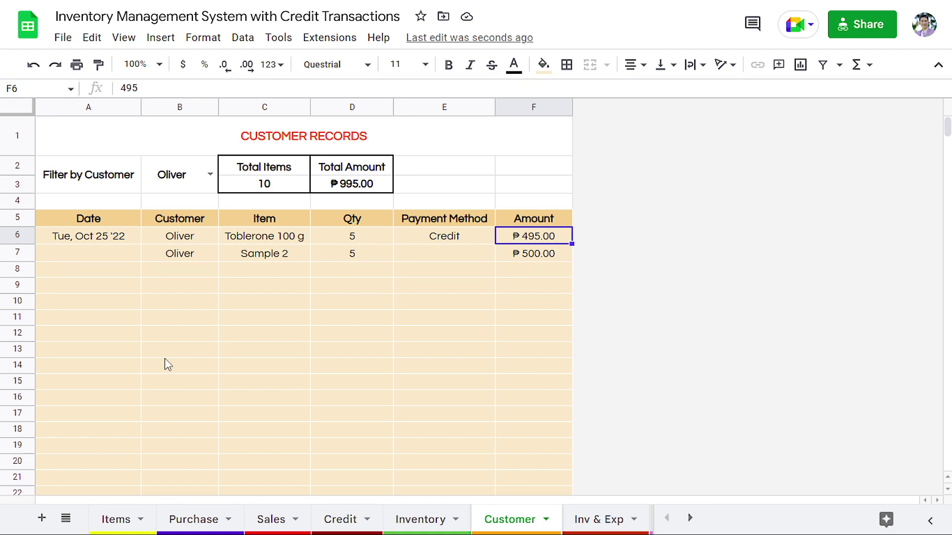
pyautogui.click(211, 178)
pyautogui.click(196, 204)
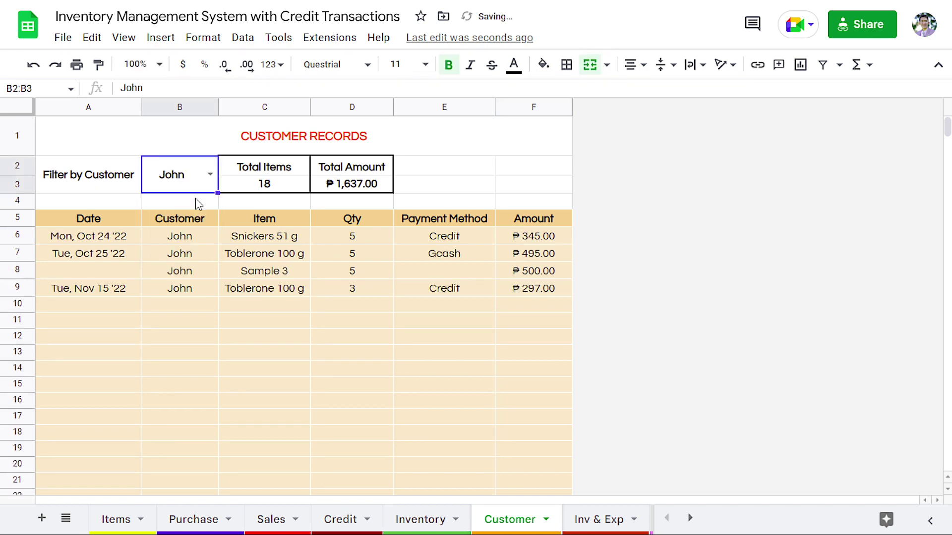
pyautogui.click(261, 188)
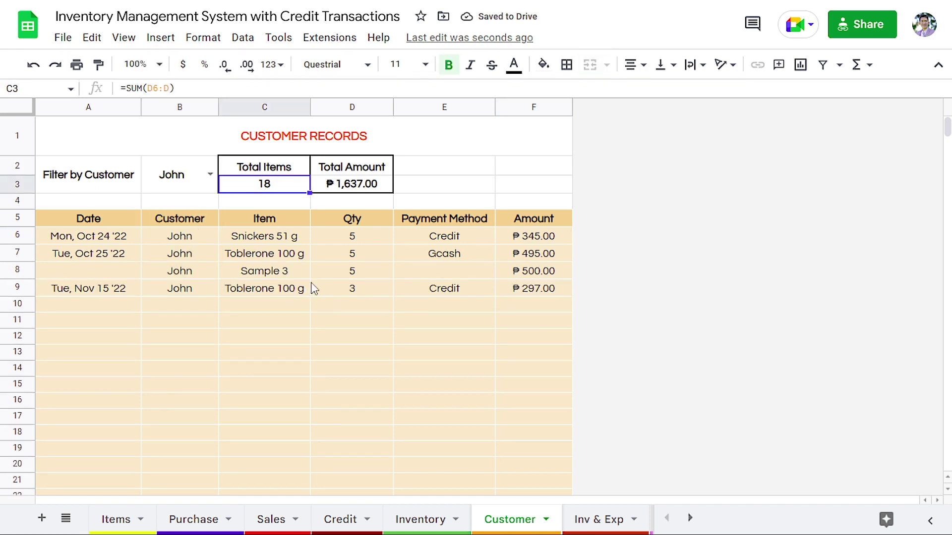
pyautogui.click(361, 191)
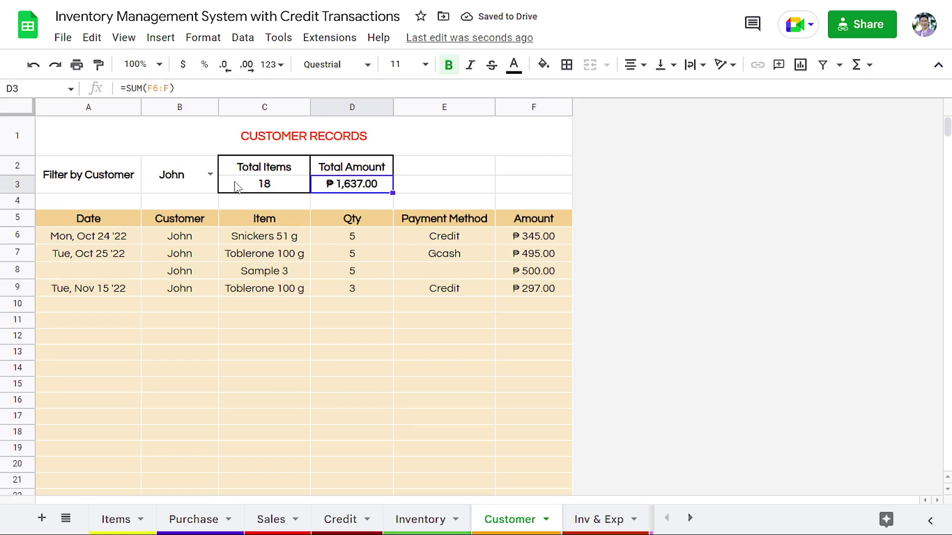
# Refilter the customers to Oliver, then Mark, review the totals, and open Inv & Exp
pyautogui.doubleClick(199, 194)
pyautogui.click(201, 246)
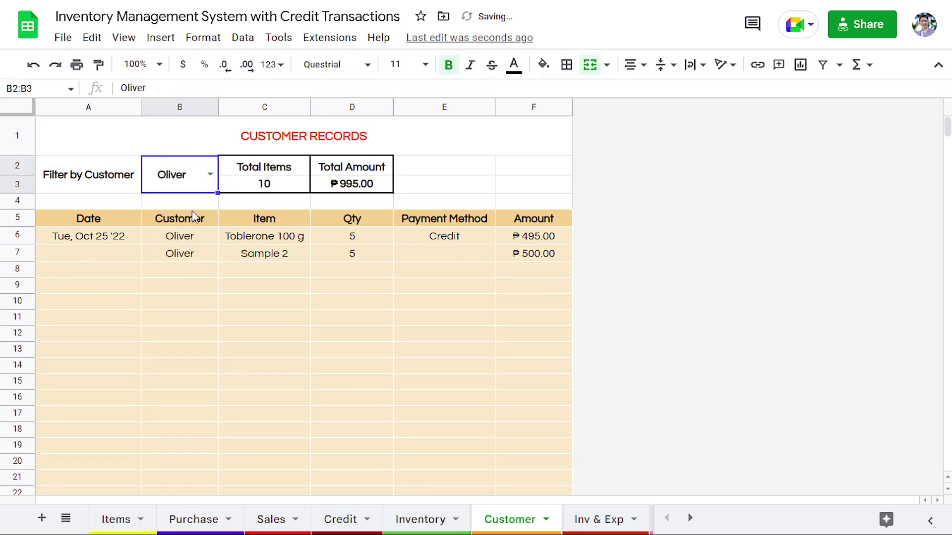
pyautogui.click(212, 174)
pyautogui.click(159, 227)
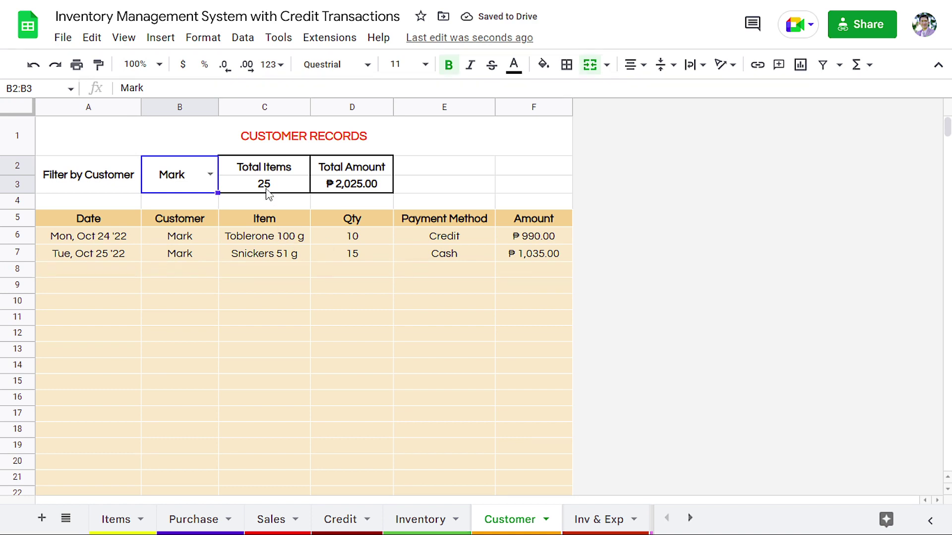
pyautogui.click(262, 171)
pyautogui.moveTo(261, 173); pyautogui.dragTo(264, 185)
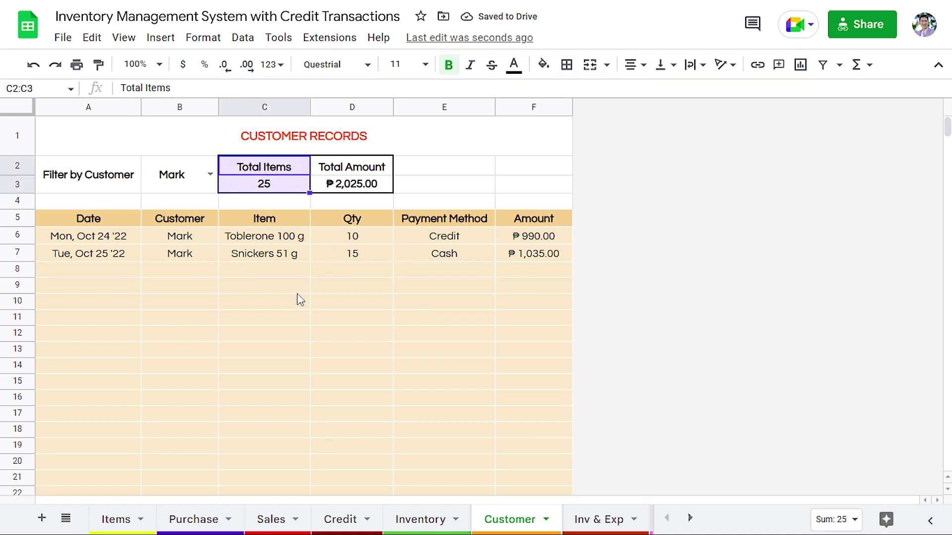
pyautogui.click(351, 189)
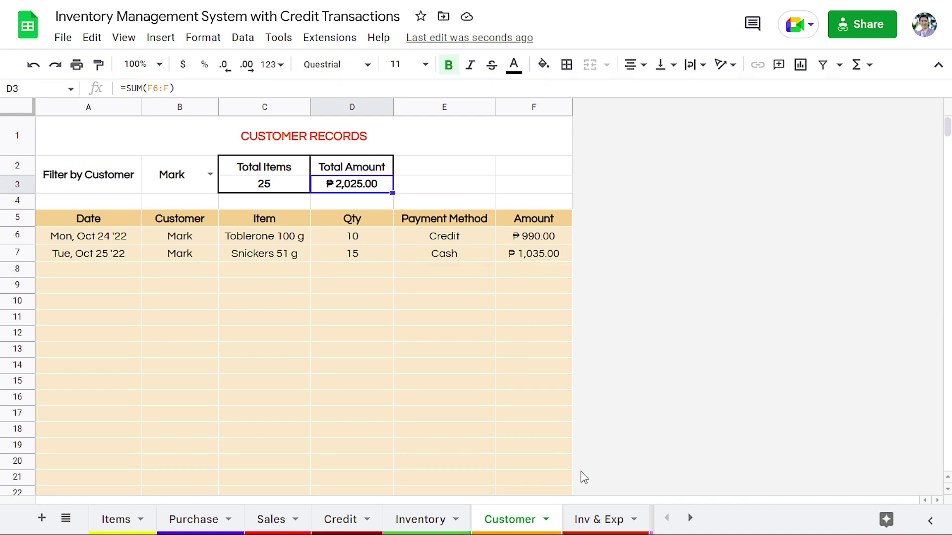
pyautogui.click(593, 518)
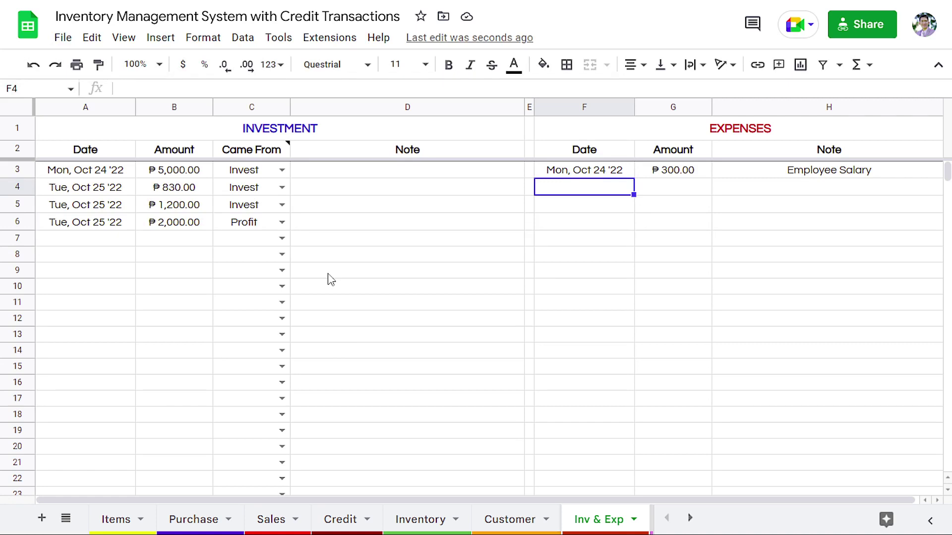
# Add the note 'Initial Investment' to the first ₱5,000.00 investment row
pyautogui.click(272, 134)
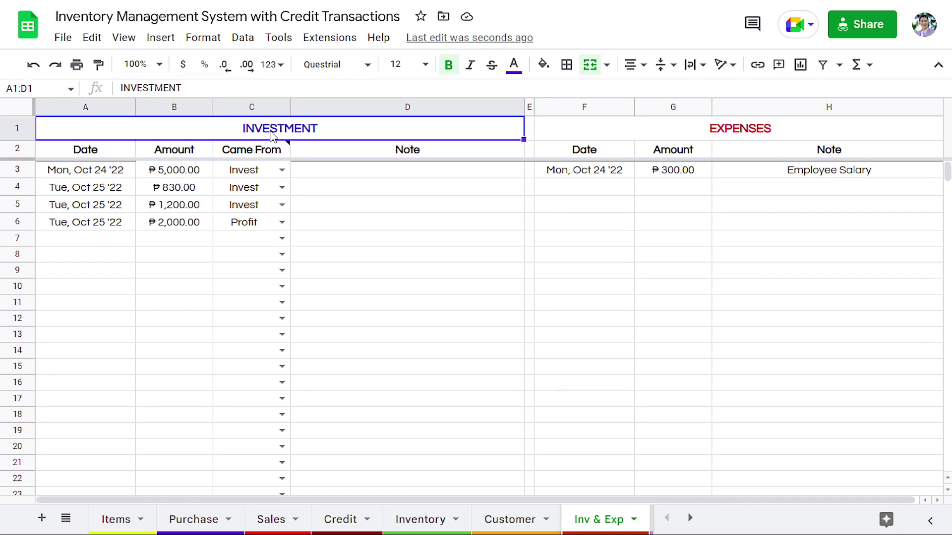
pyautogui.click(124, 170)
pyautogui.moveTo(227, 172); pyautogui.dragTo(351, 172)
pyautogui.click(353, 173)
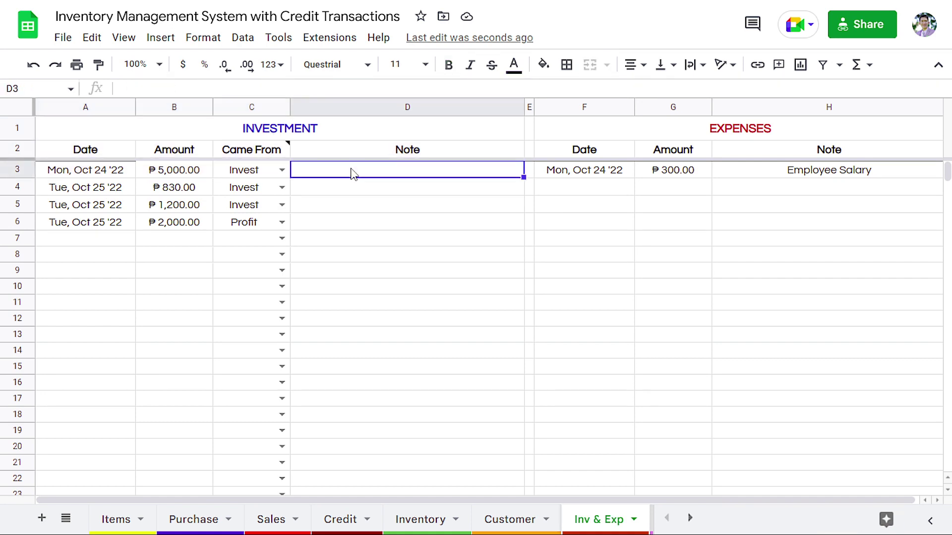
pyautogui.write('Initia')
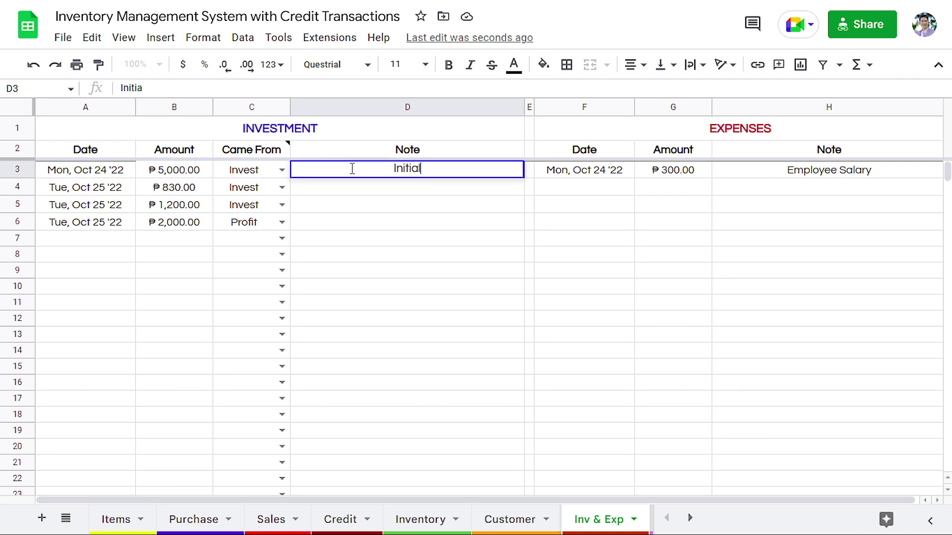
pyautogui.write('l')
pyautogui.press('Return')
pyautogui.doubleClick(351, 171)
pyautogui.write('In')
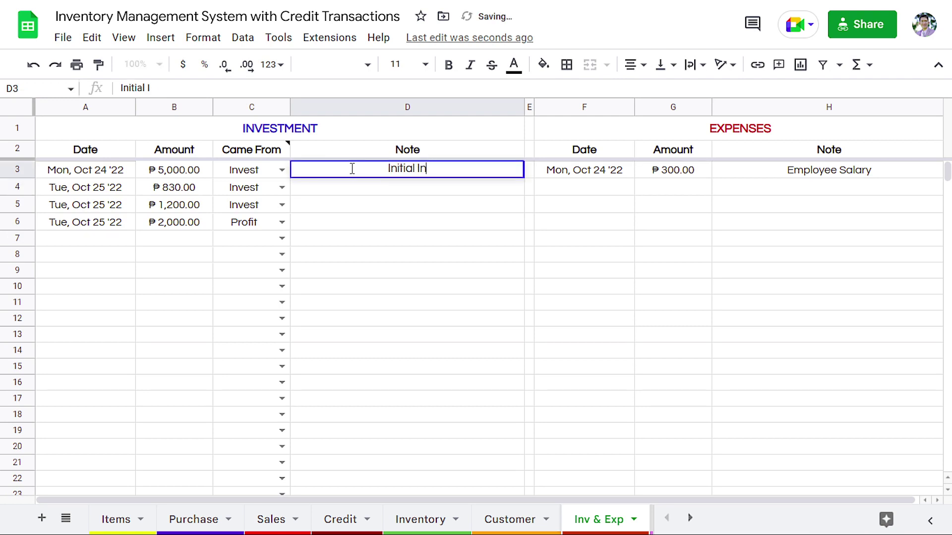
pyautogui.write('vestmen')
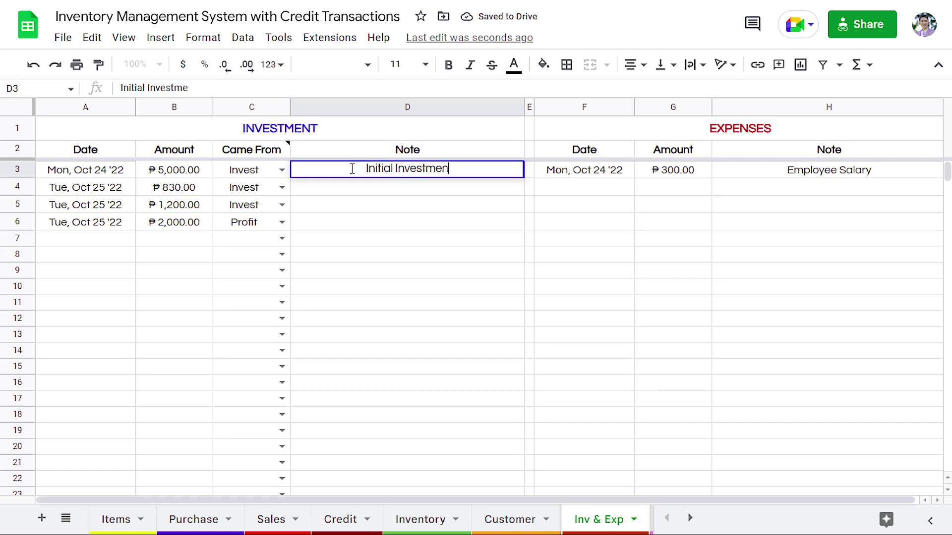
pyautogui.write('t')
pyautogui.press('Return')
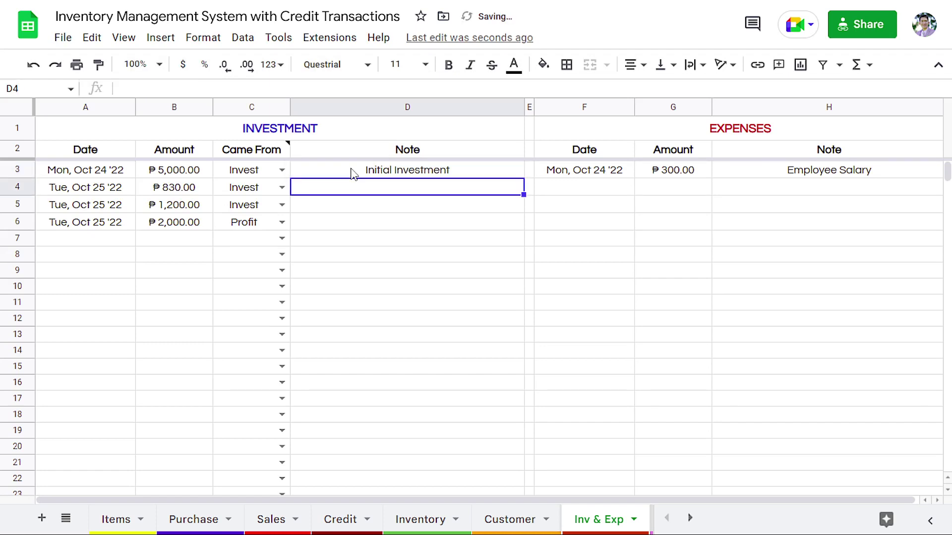
# Review the other investment rows and the Came From column, including row 6's Profit entry
pyautogui.moveTo(79, 189); pyautogui.dragTo(263, 189)
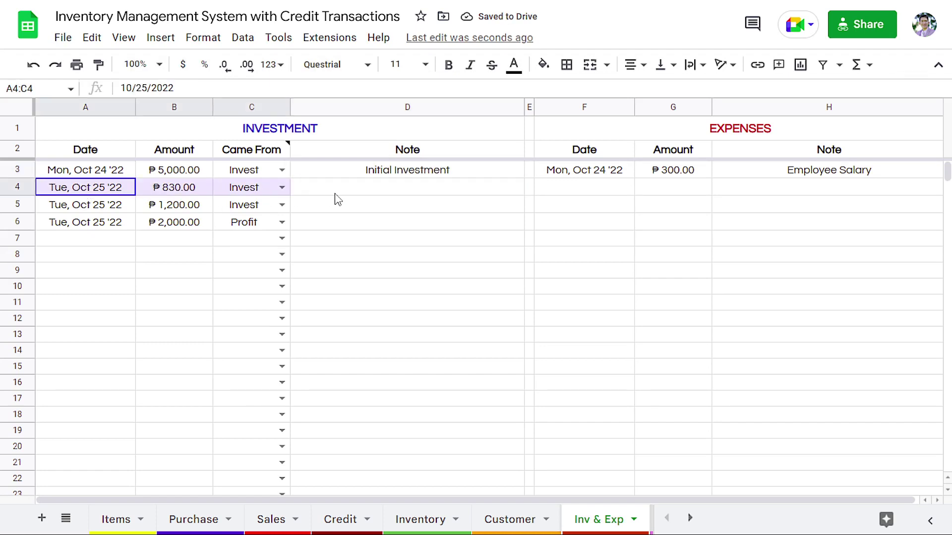
pyautogui.moveTo(336, 196); pyautogui.dragTo(338, 194)
pyautogui.moveTo(130, 214); pyautogui.dragTo(340, 220)
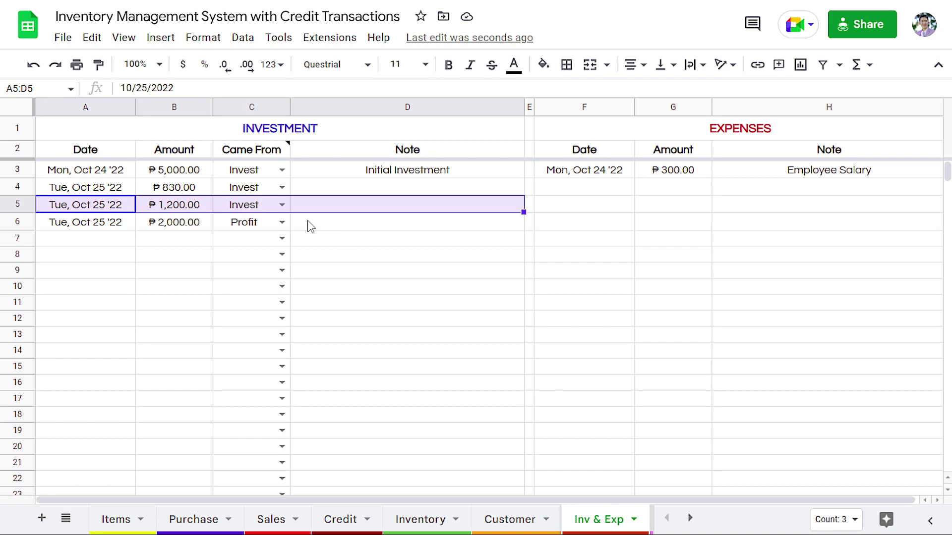
pyautogui.click(255, 109)
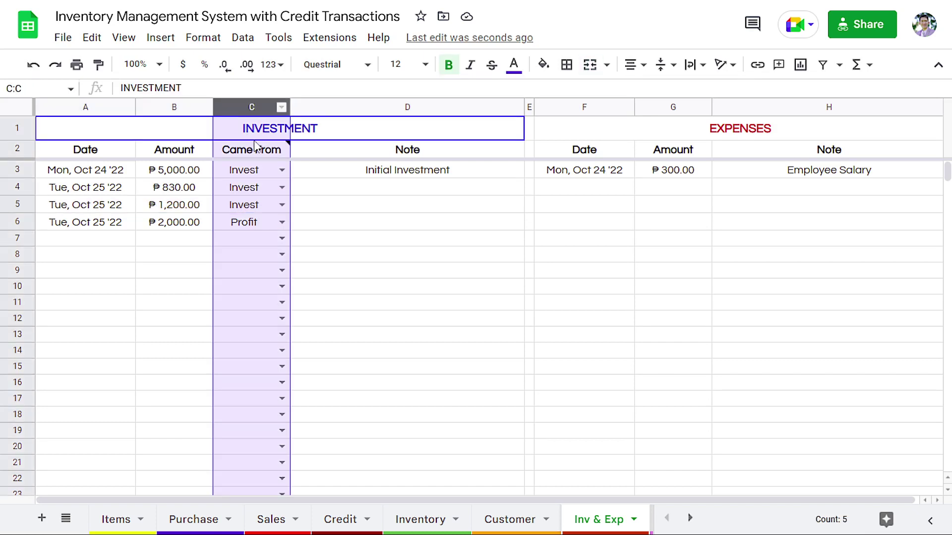
pyautogui.click(254, 229)
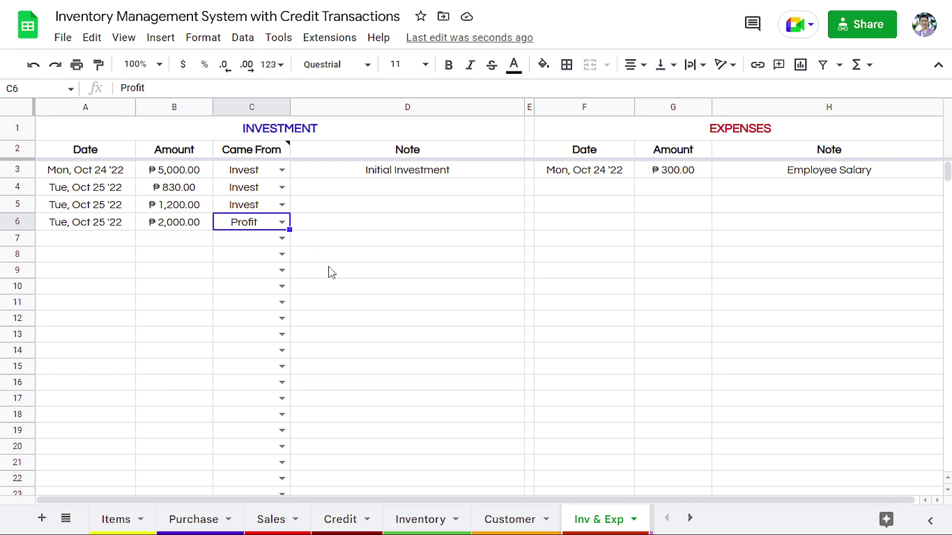
pyautogui.scroll(-3, 550, 523)
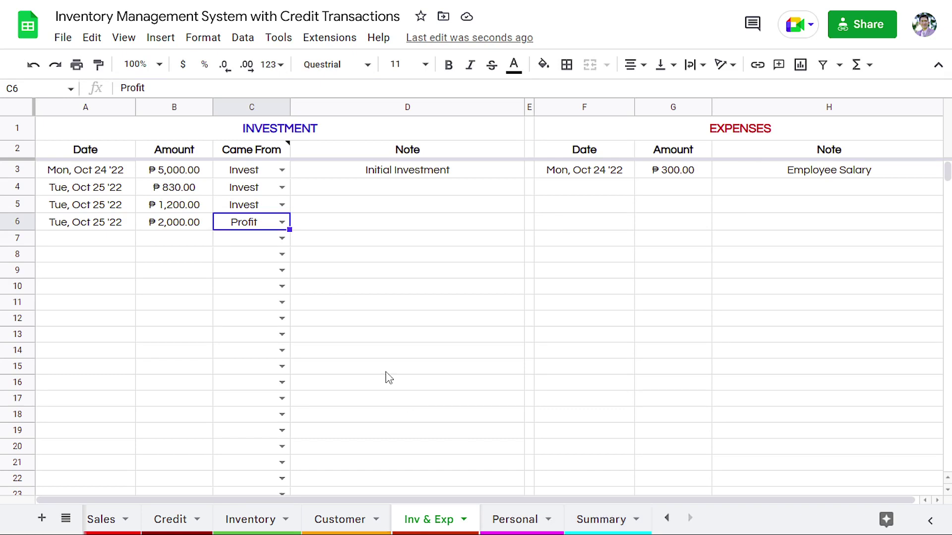
pyautogui.hscroll(1, 454, 241)
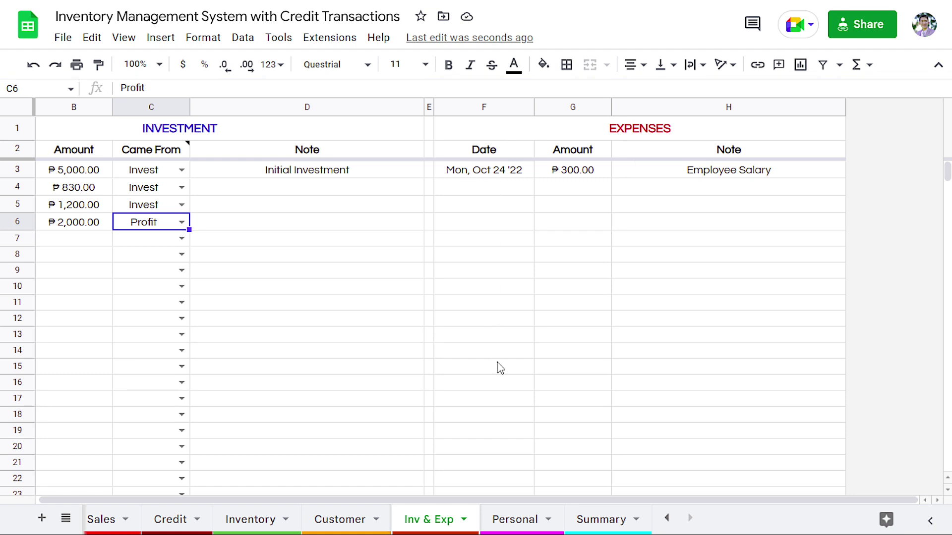
# Review the Personal Consumption table and its empty row 6
pyautogui.click(516, 519)
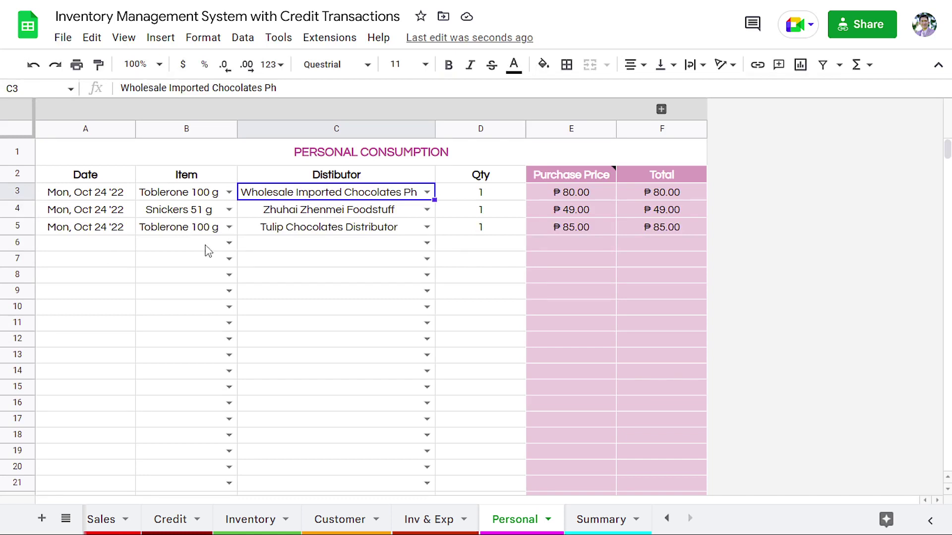
pyautogui.moveTo(104, 243); pyautogui.dragTo(198, 243)
pyautogui.moveTo(446, 254)
pyautogui.mouseDown()
pyautogui.moveTo(483, 249)
pyautogui.moveTo(411, 250)
pyautogui.mouseUp()
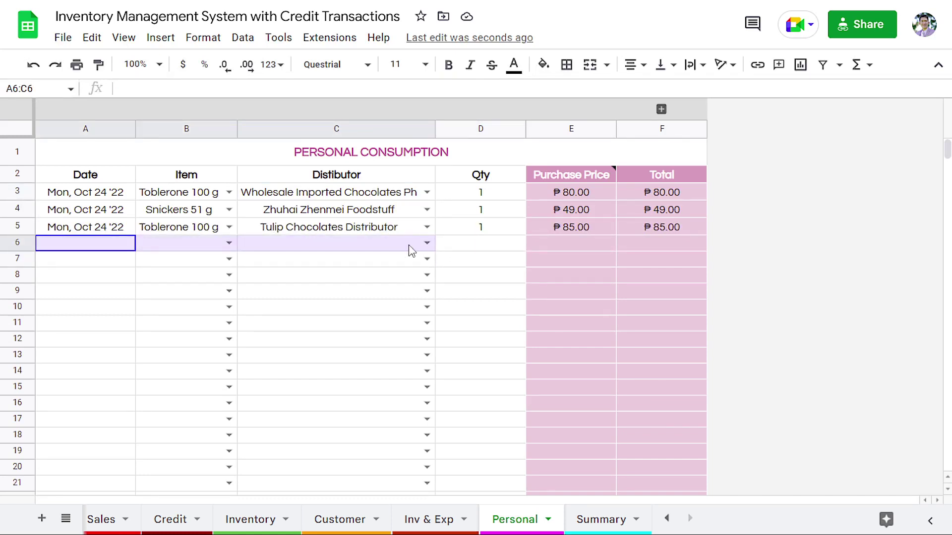
pyautogui.click(389, 159)
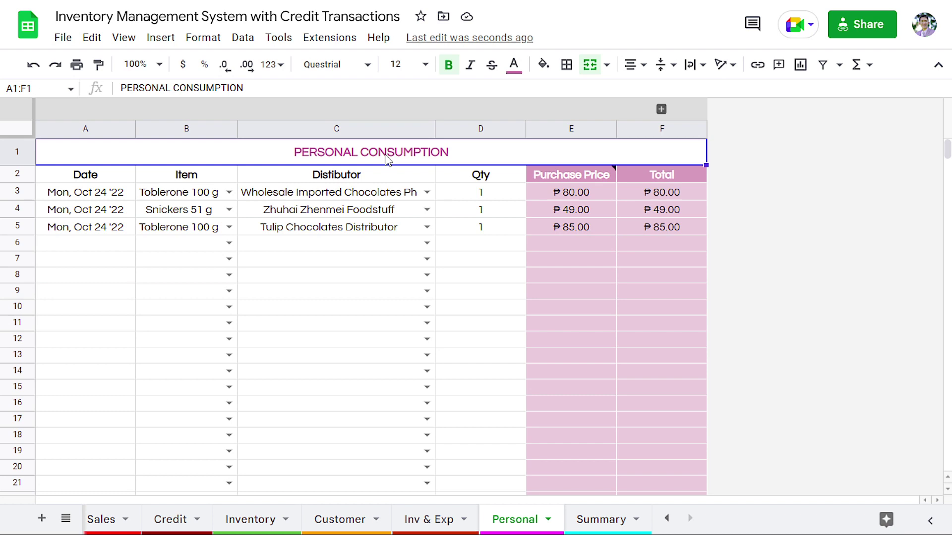
pyautogui.click(461, 247)
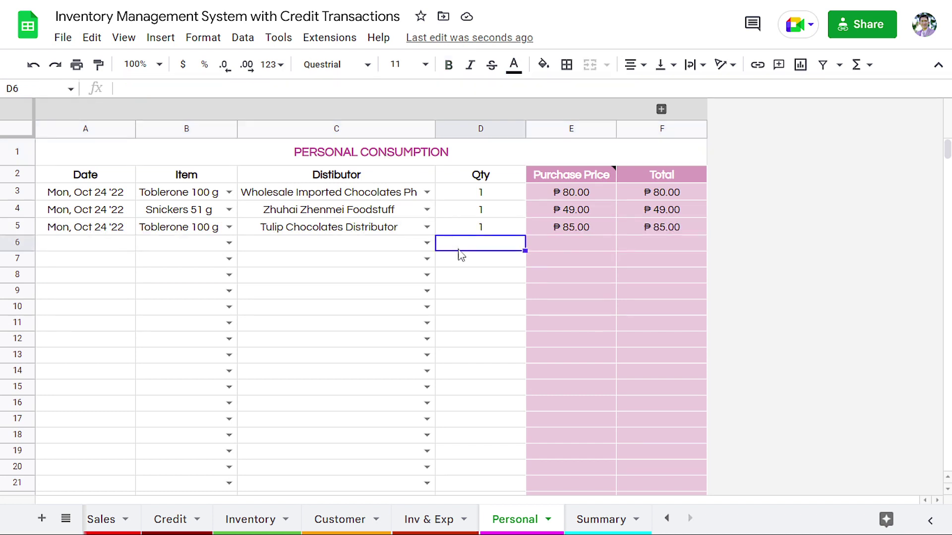
# Check the Inventory's Personal Consumption column, then bring up the Summary dashboard
pyautogui.click(253, 518)
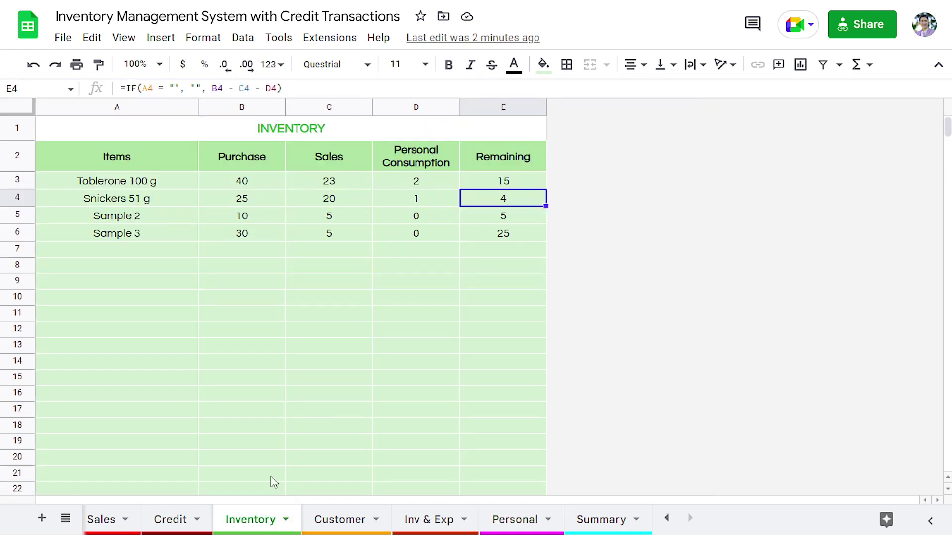
pyautogui.click(410, 107)
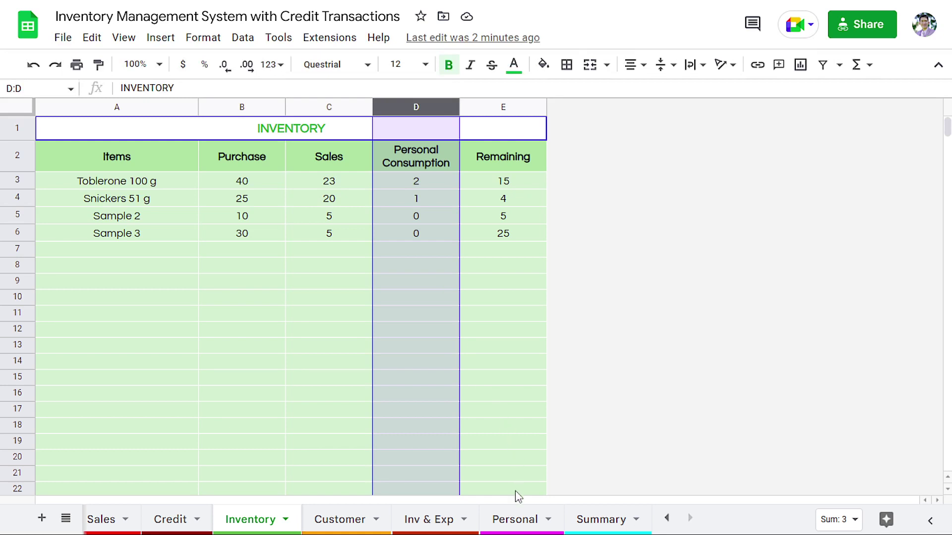
pyautogui.click(518, 524)
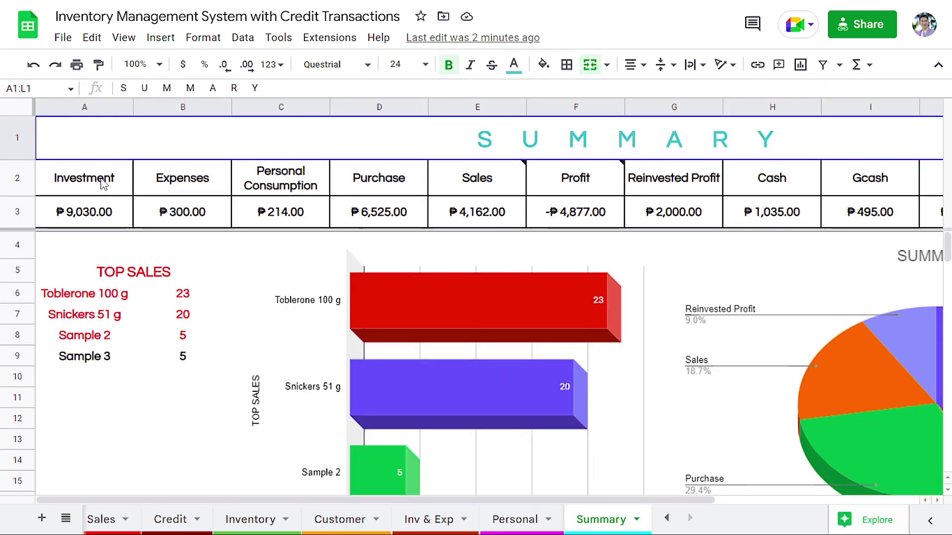
pyautogui.hscroll(1, 149, 188)
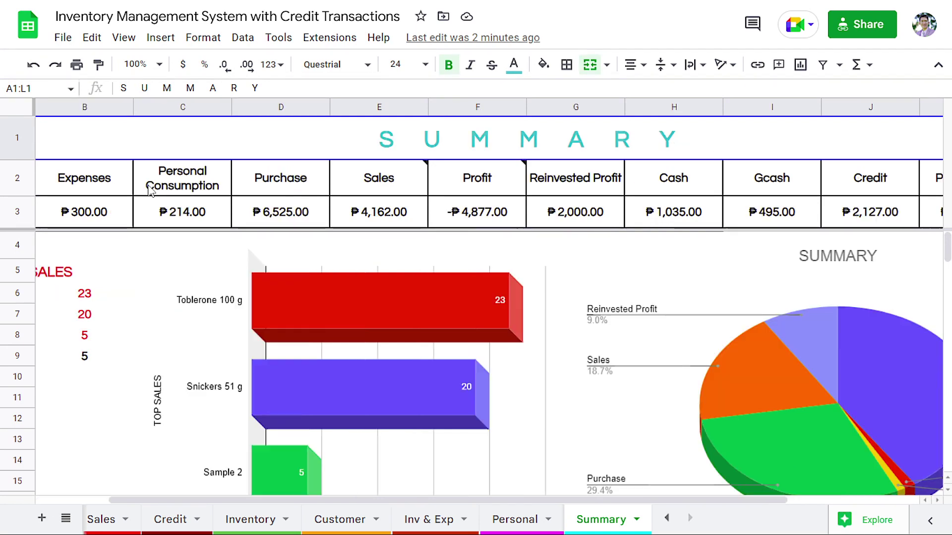
pyautogui.hscroll(-1, 148, 189)
pyautogui.hscroll(1, 347, 196)
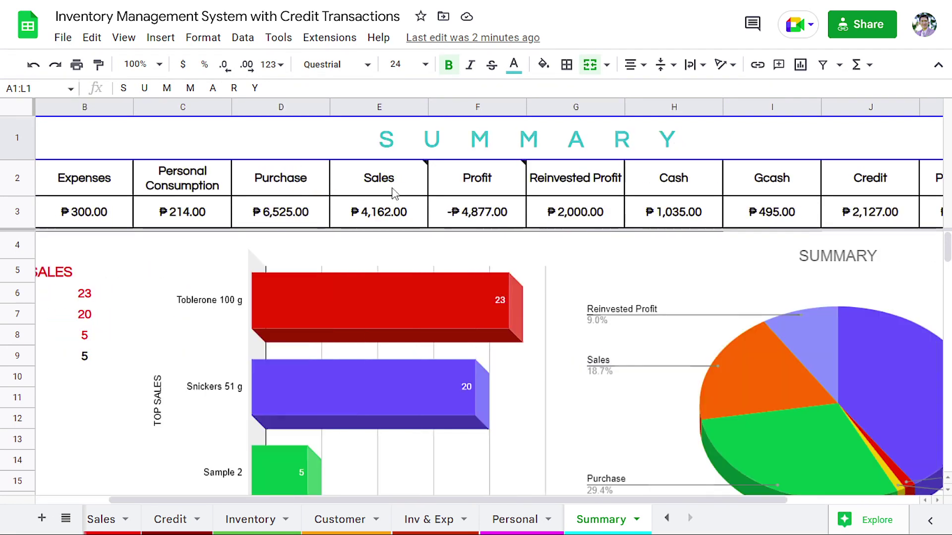
pyautogui.hscroll(1, 447, 195)
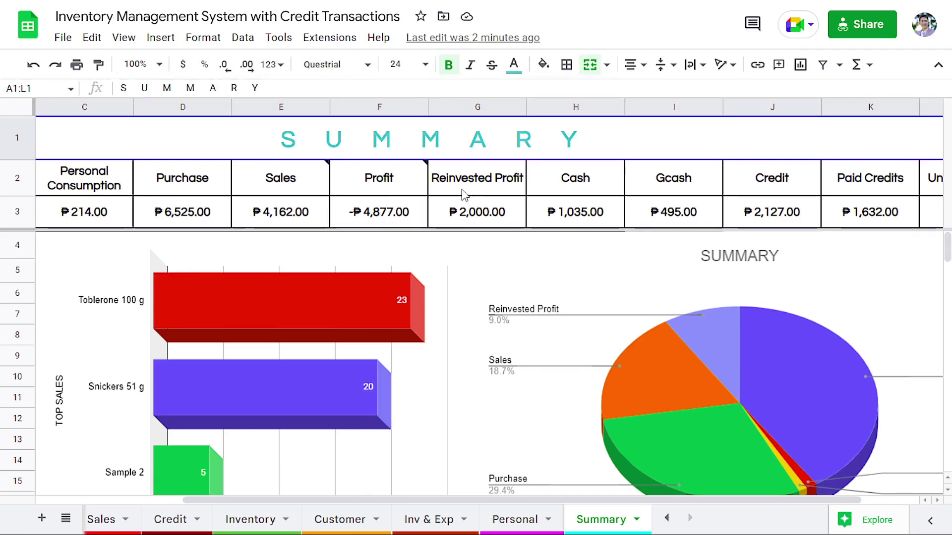
pyautogui.hscroll(1, 464, 195)
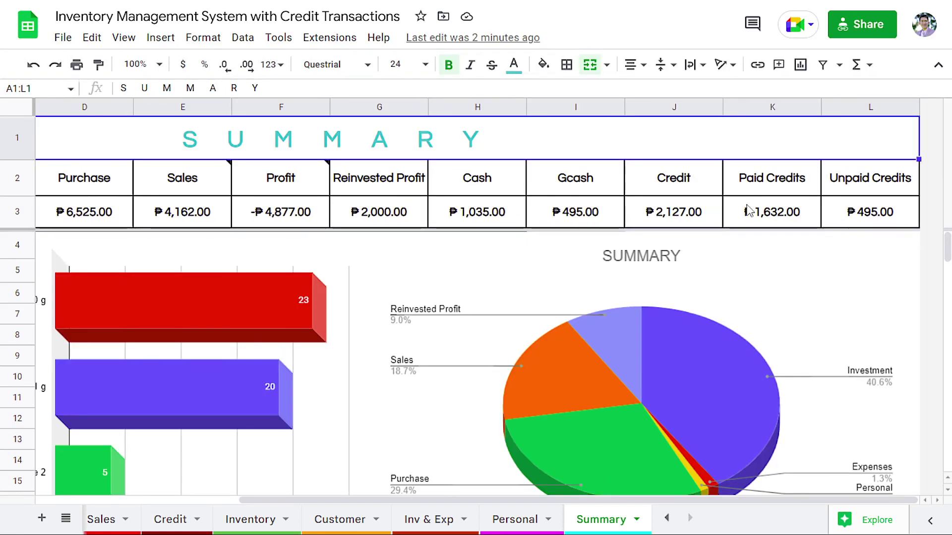
pyautogui.hscroll(-1, 755, 214)
pyautogui.hscroll(1, 756, 213)
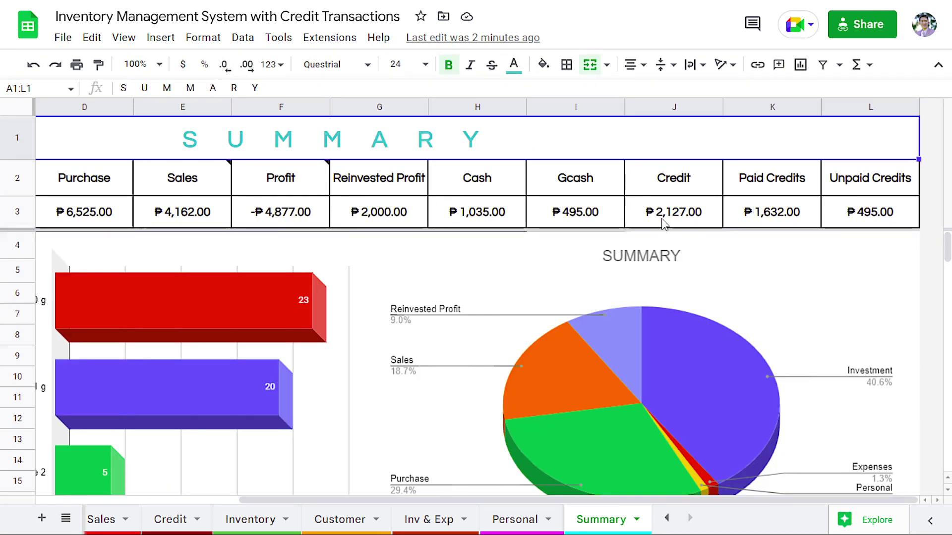
pyautogui.hscroll(-1, 585, 208)
pyautogui.hscroll(-2, 561, 214)
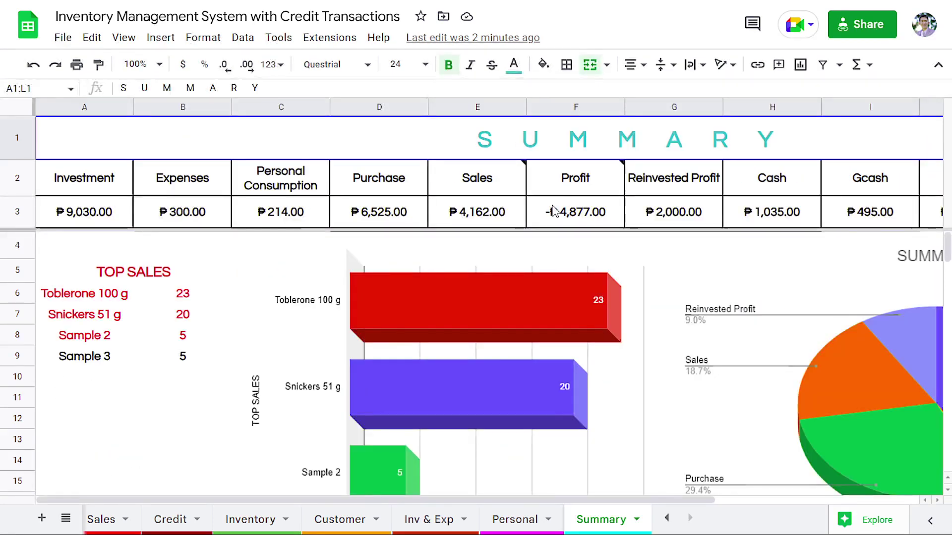
pyautogui.hscroll(1, 554, 212)
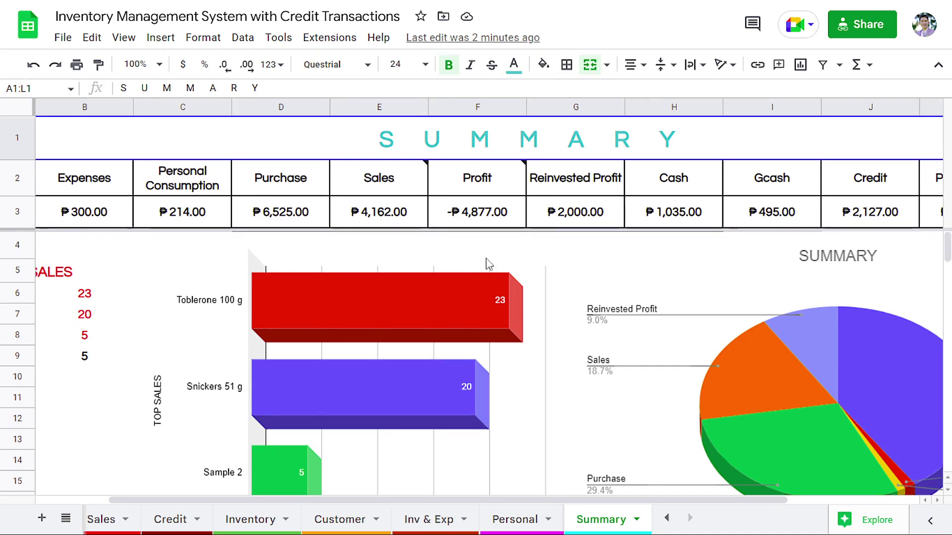
pyautogui.moveTo(485, 184); pyautogui.dragTo(486, 210)
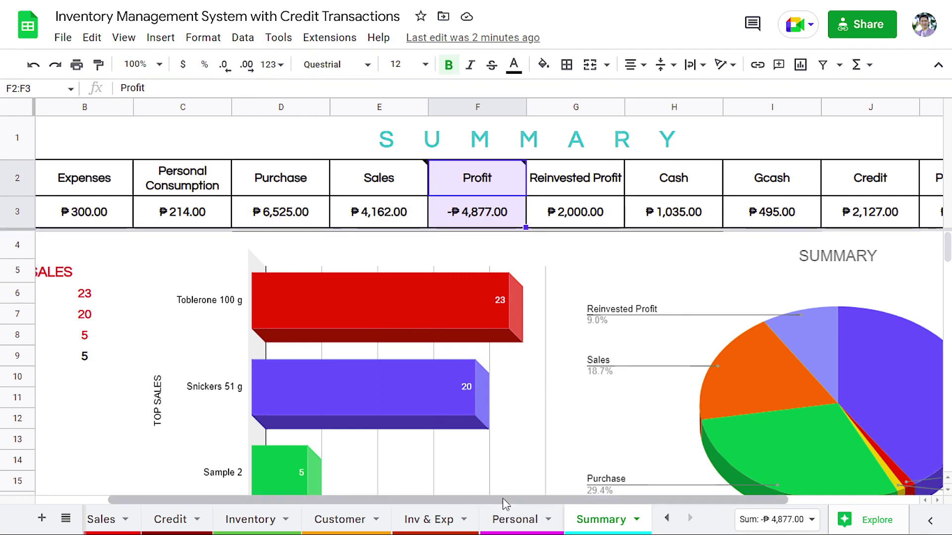
pyautogui.press('Down')
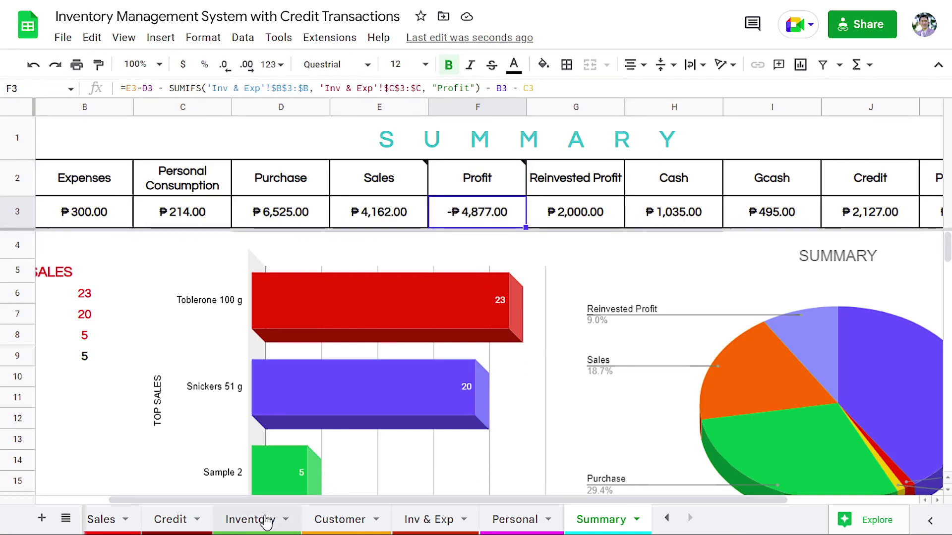
pyautogui.scroll(3, 254, 518)
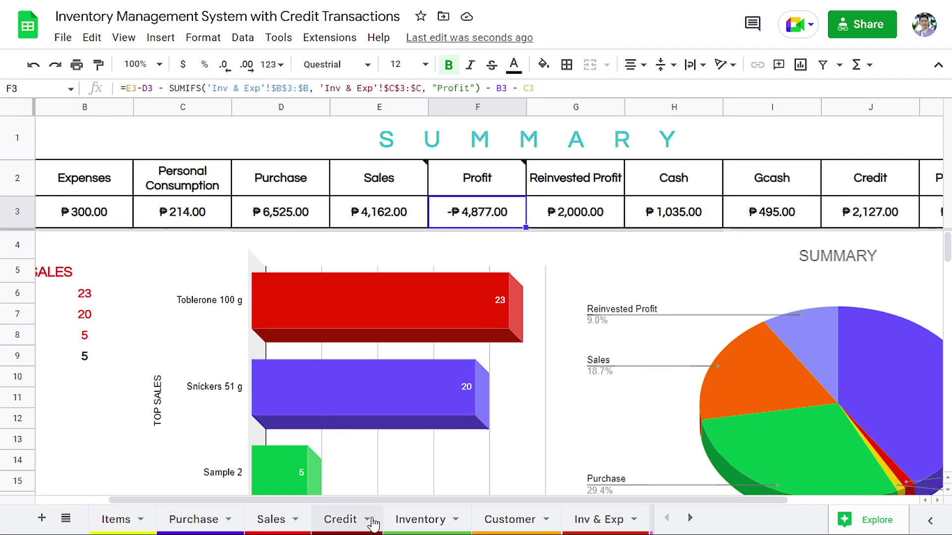
# On the Credit sheet, filter the records through customers to the one with an unpaid balance
pyautogui.click(355, 519)
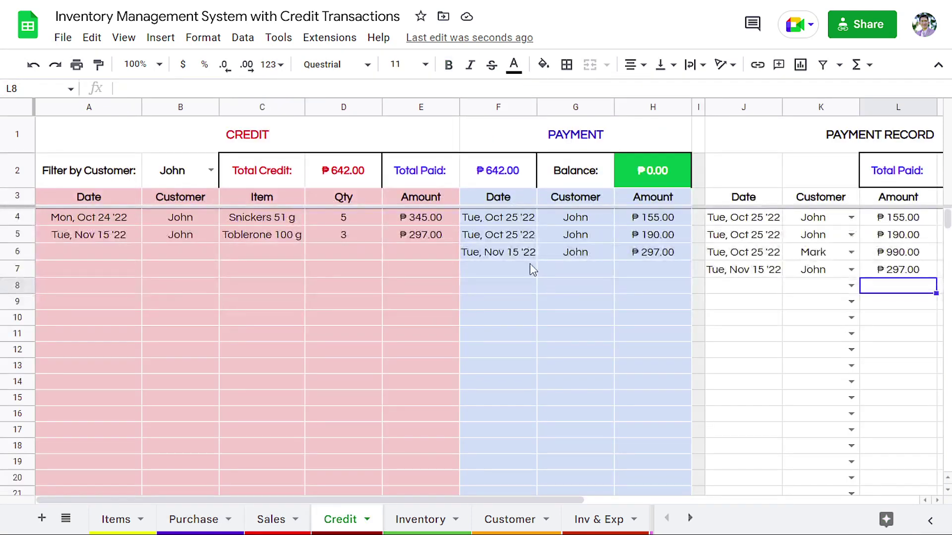
pyautogui.hscroll(-5, 440, 297)
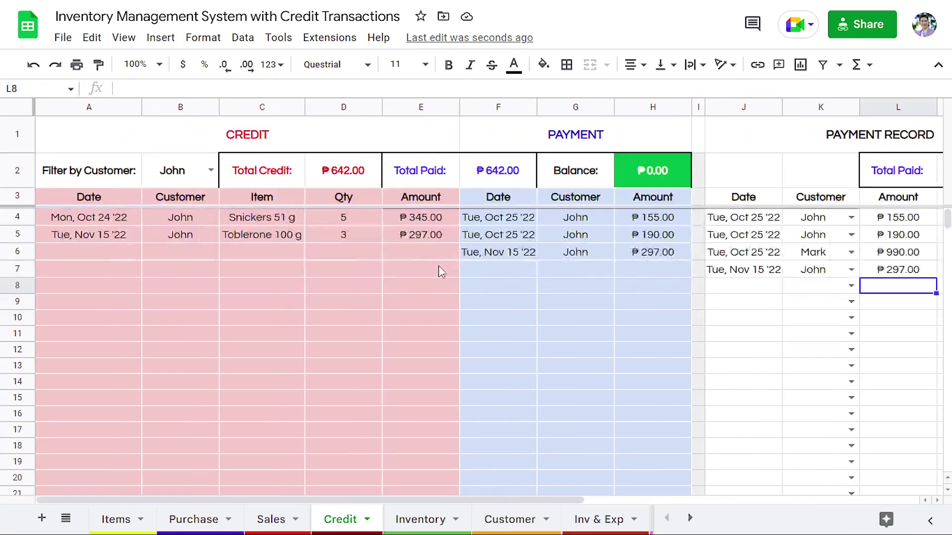
pyautogui.click(210, 170)
pyautogui.click(193, 199)
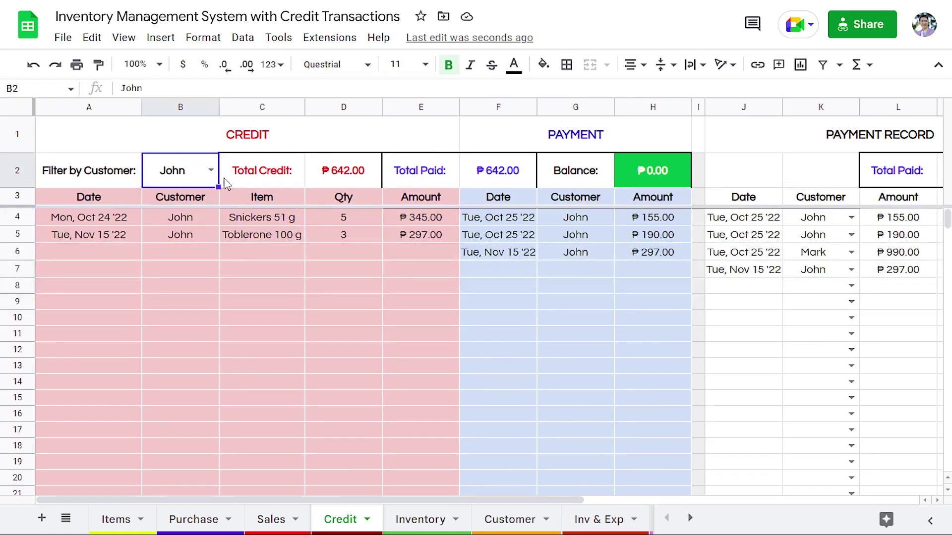
pyautogui.click(211, 171)
pyautogui.click(187, 219)
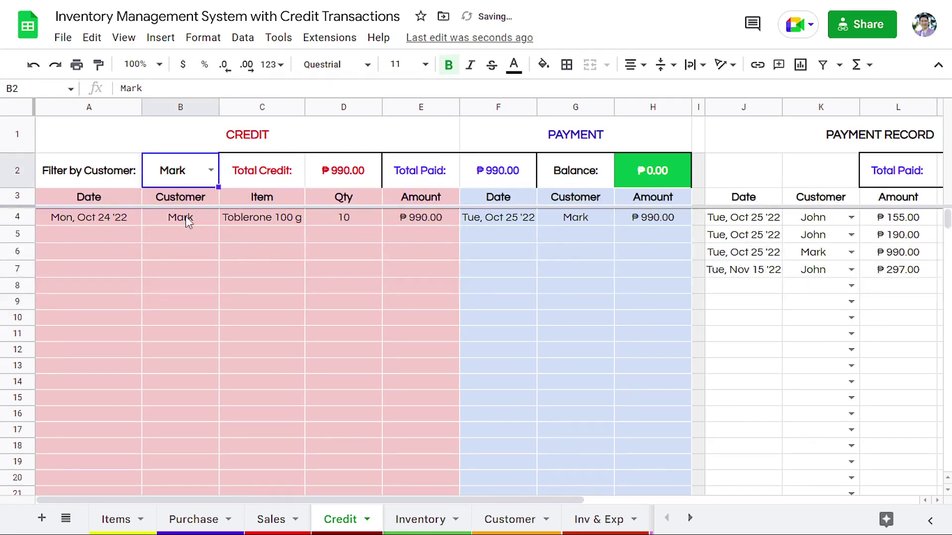
pyautogui.click(210, 170)
pyautogui.click(185, 243)
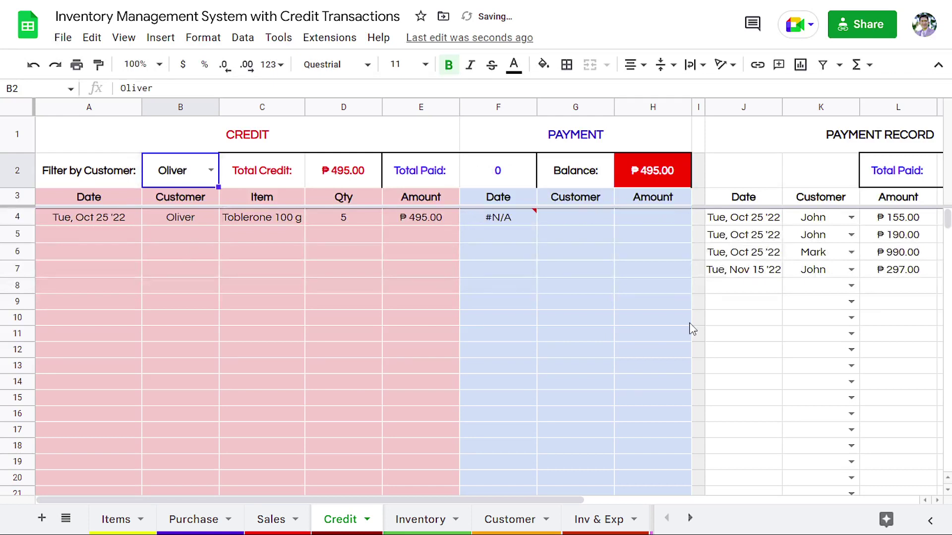
# Start payment row 8 for that customer, dated Nov 15 '22
pyautogui.hscroll(3, 693, 329)
pyautogui.click(489, 290)
pyautogui.click(580, 286)
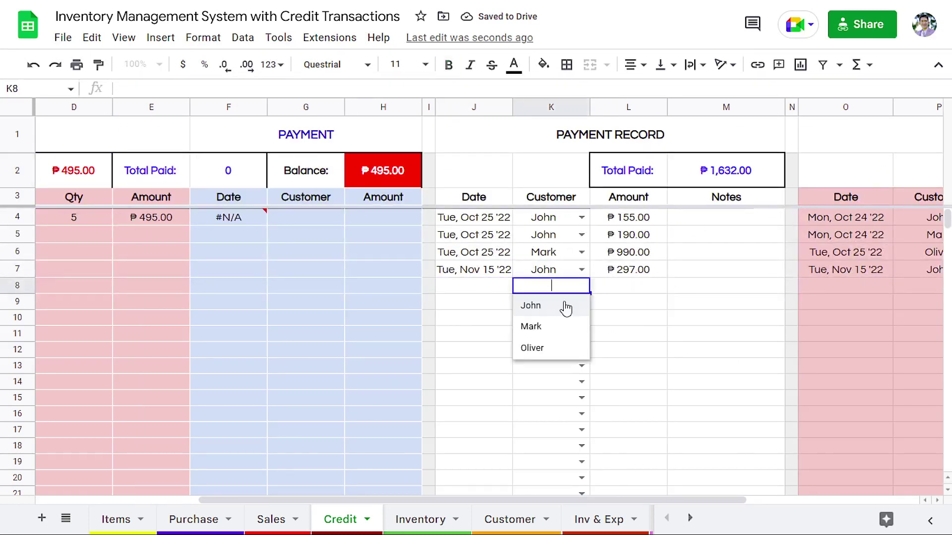
pyautogui.click(540, 348)
pyautogui.click(490, 294)
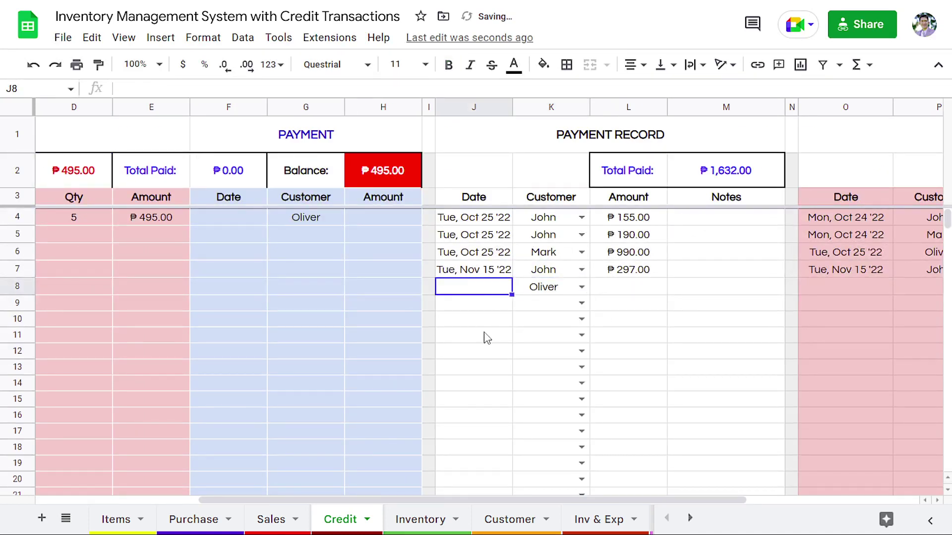
pyautogui.doubleClick(475, 296)
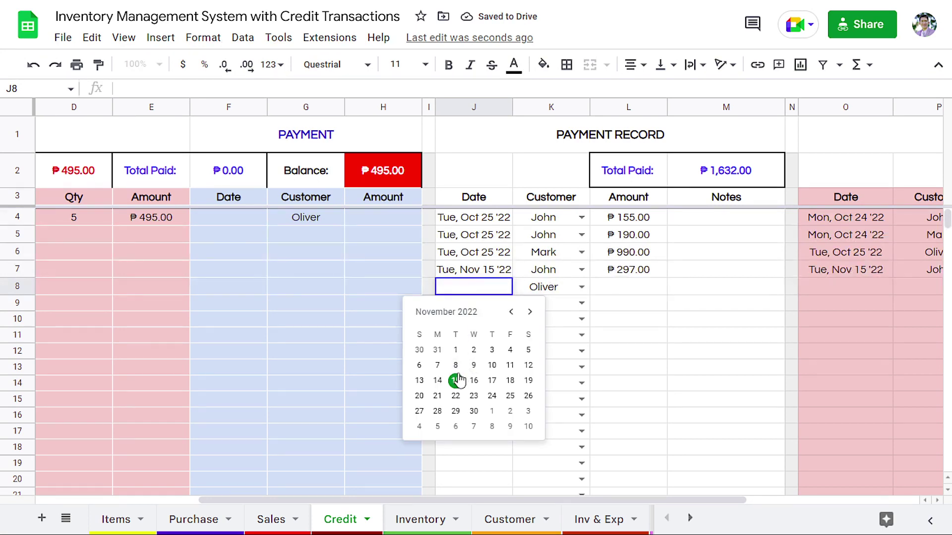
pyautogui.click(467, 379)
# Enter the ₱495.00 payment amount, confirm Total Unpaid is ₱0.00, and go to Sales
pyautogui.click(639, 290)
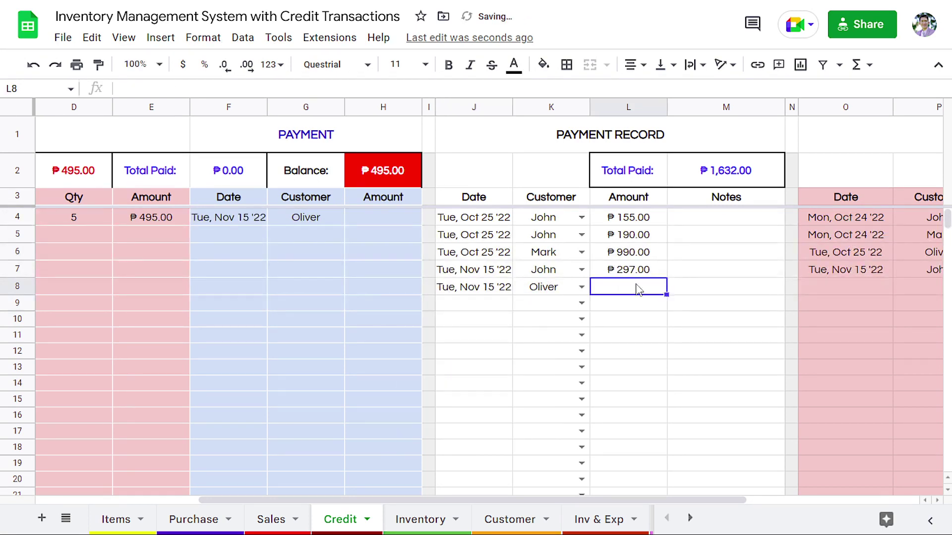
pyautogui.write('495')
pyautogui.press('Tab')
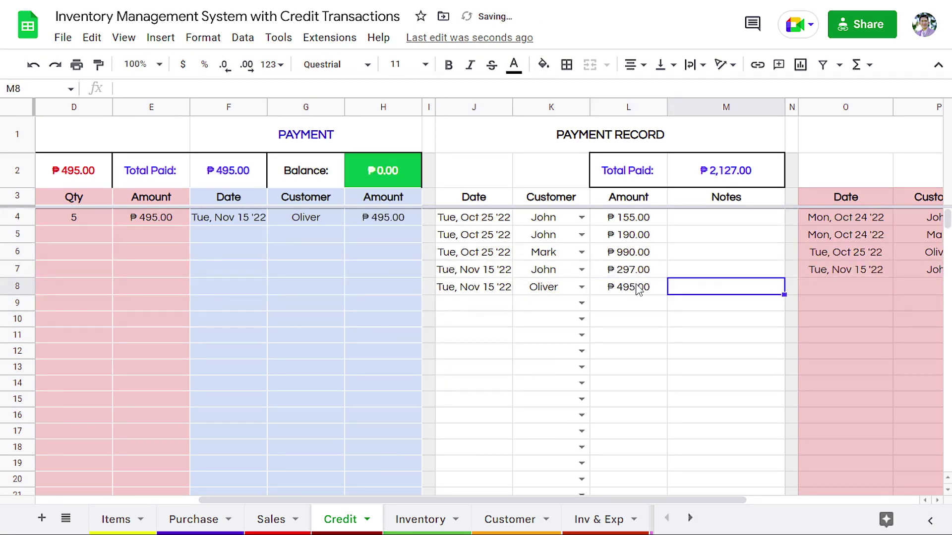
pyautogui.hotkey('shift', 'Left')
pyautogui.hotkey('shift', 'Left')
pyautogui.hotkey('shift', 'Left')
pyautogui.hscroll(5, 637, 289)
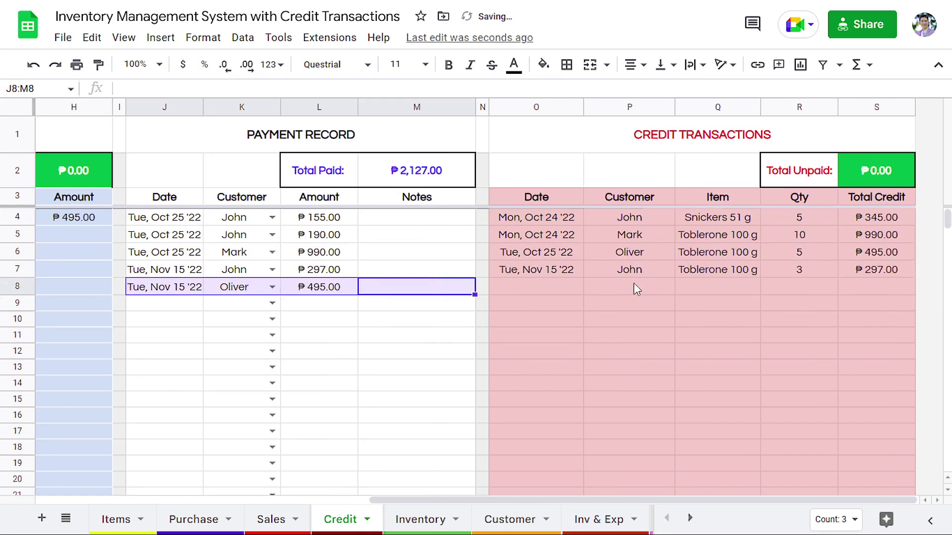
pyautogui.click(803, 183)
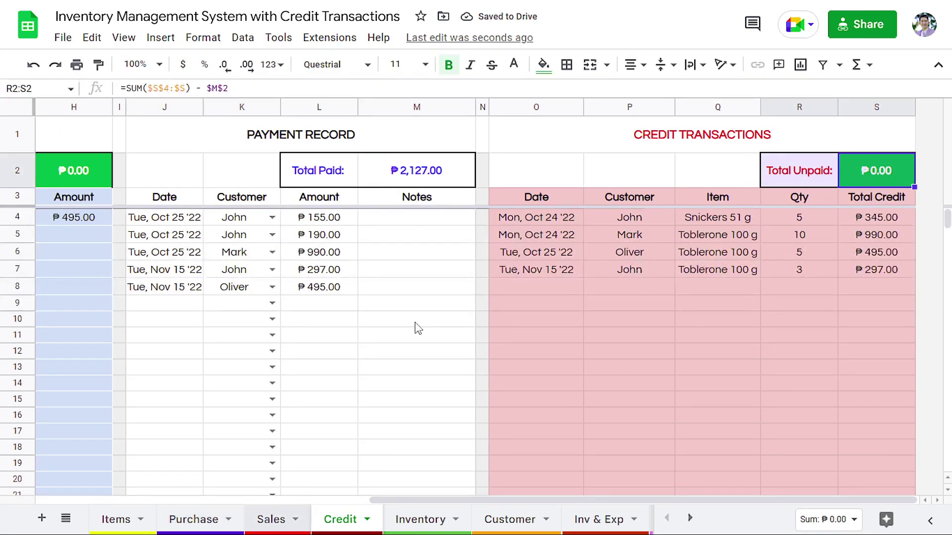
pyautogui.hotkey('ctrl', 'shift', 'pageup')
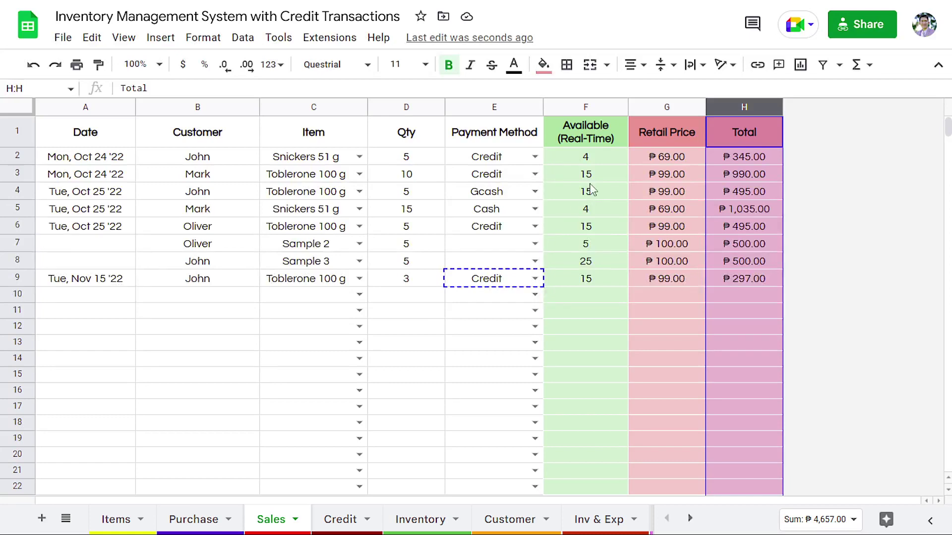
# Set the Sample 2 and Sample 3 sales' payment method to Cash
pyautogui.click(535, 244)
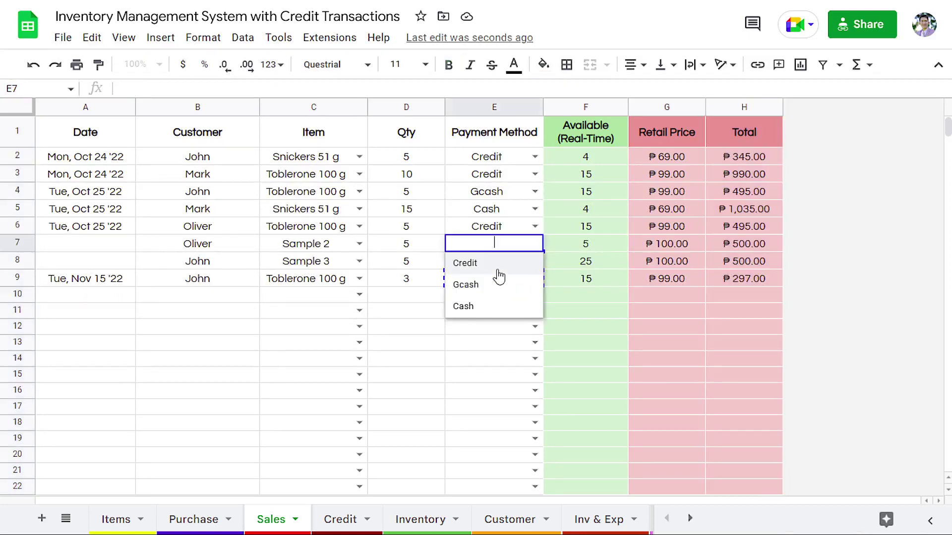
pyautogui.click(501, 305)
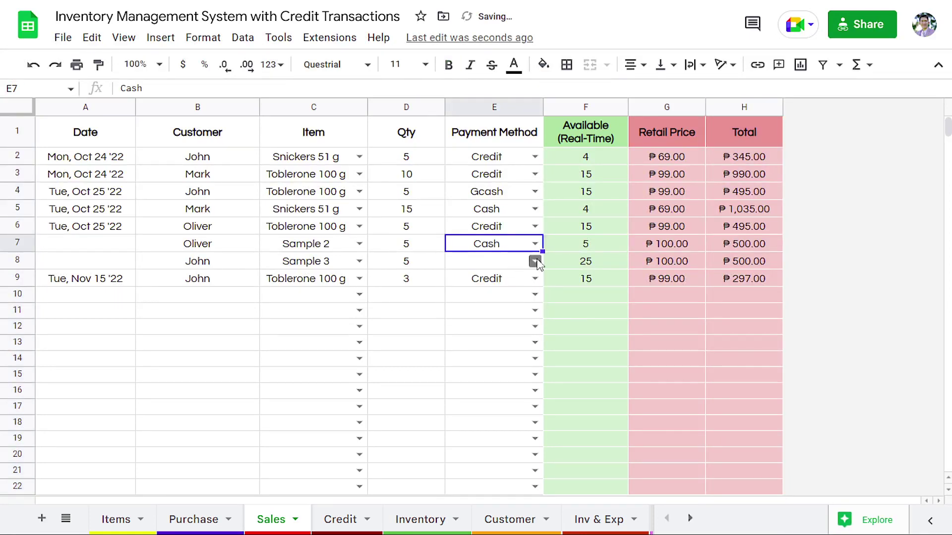
pyautogui.click(536, 261)
pyautogui.click(491, 324)
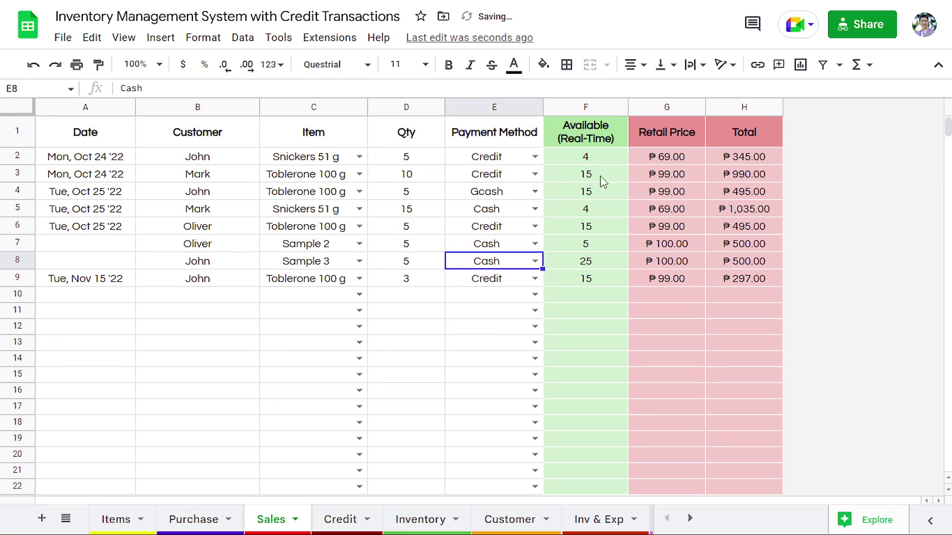
pyautogui.moveTo(602, 172); pyautogui.dragTo(588, 279)
pyautogui.hotkey('shift', 'space')
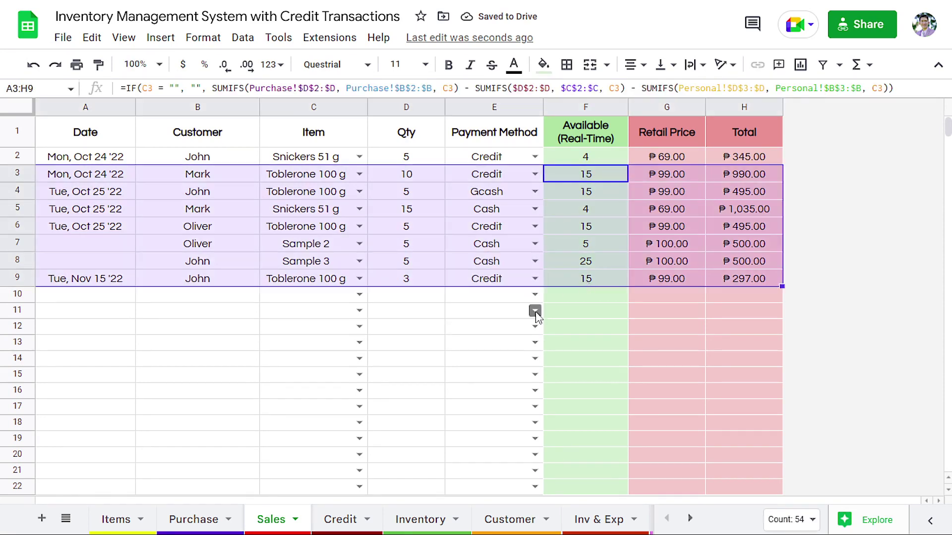
pyautogui.click(575, 179)
# Change sales quantities to 25 in D3, 19 in D5, 30 in D8 and 10 in D7
pyautogui.click(423, 177)
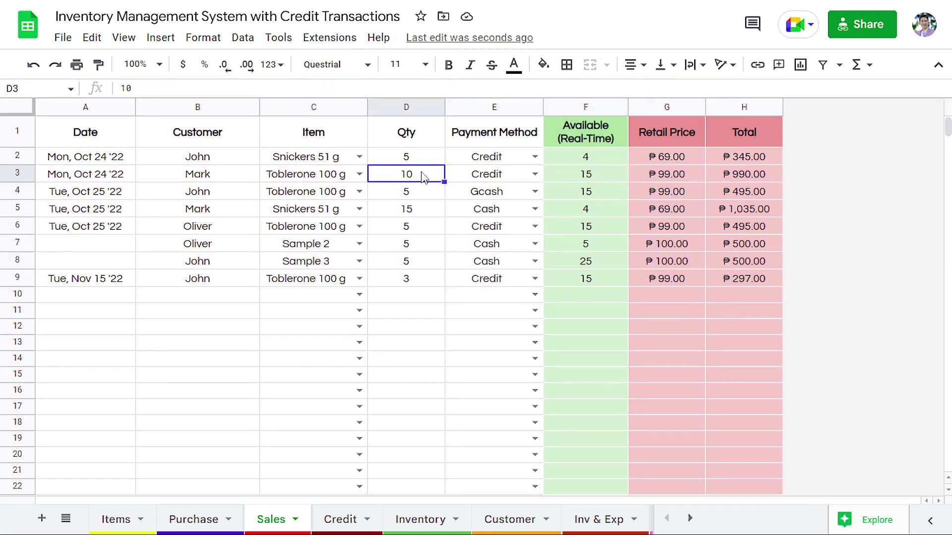
pyautogui.write('25')
pyautogui.press('Return')
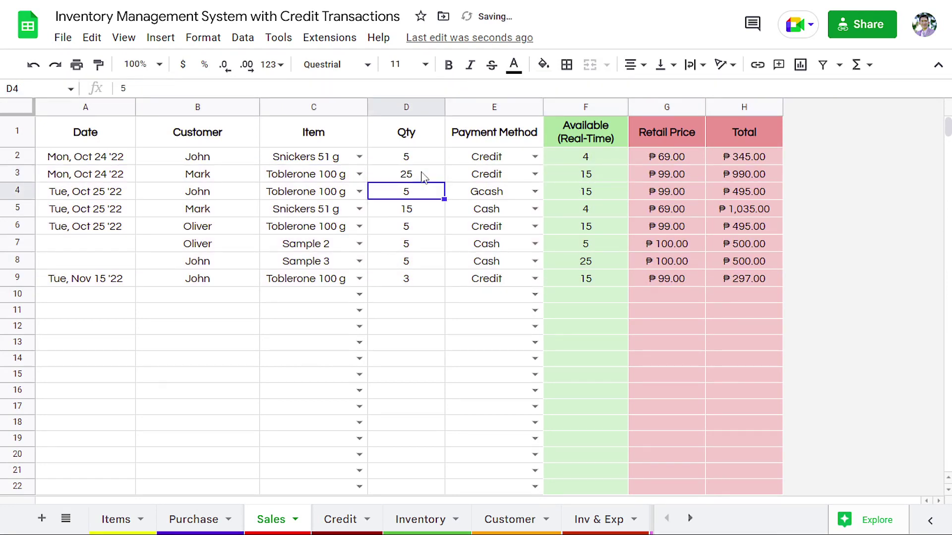
pyautogui.click(415, 214)
pyautogui.write('19')
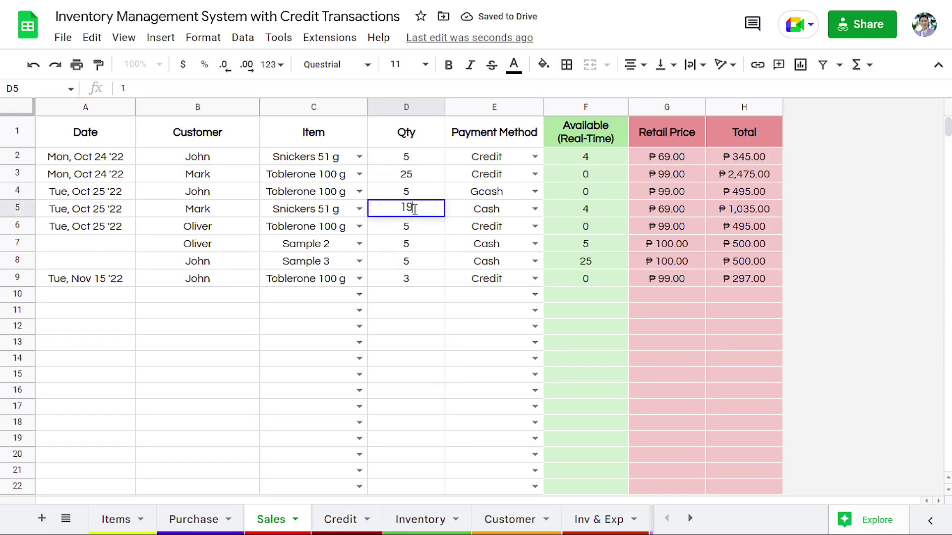
pyautogui.press('Return')
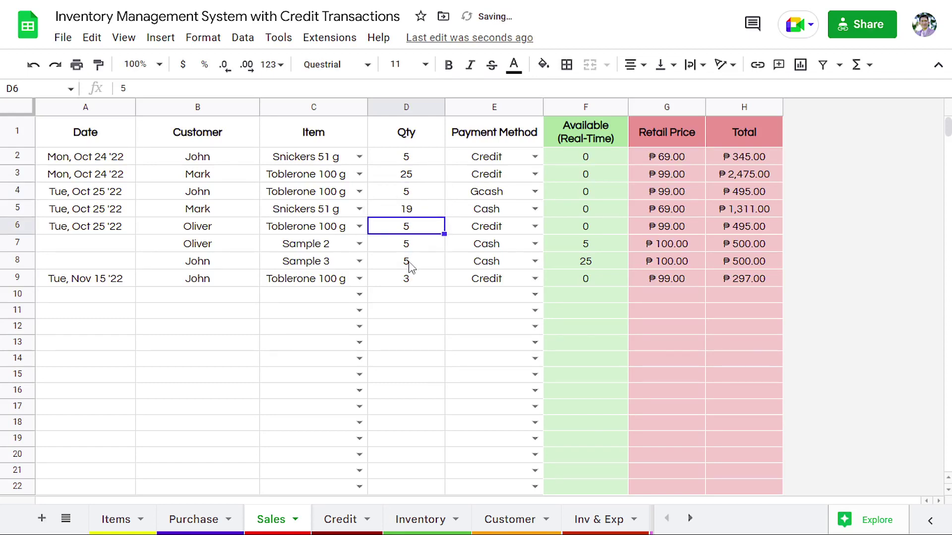
pyautogui.click(410, 266)
pyautogui.write('30')
pyautogui.press('Return')
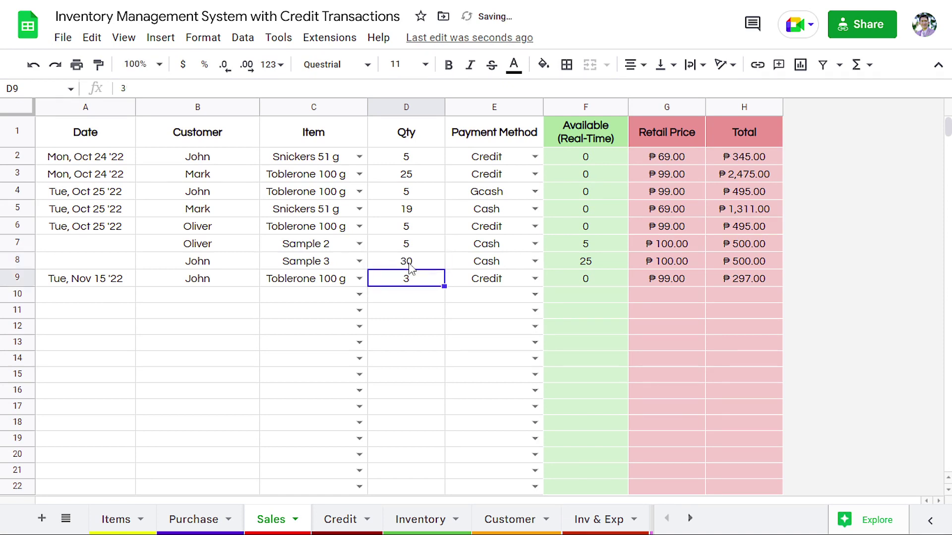
pyautogui.click(407, 248)
pyautogui.write('10')
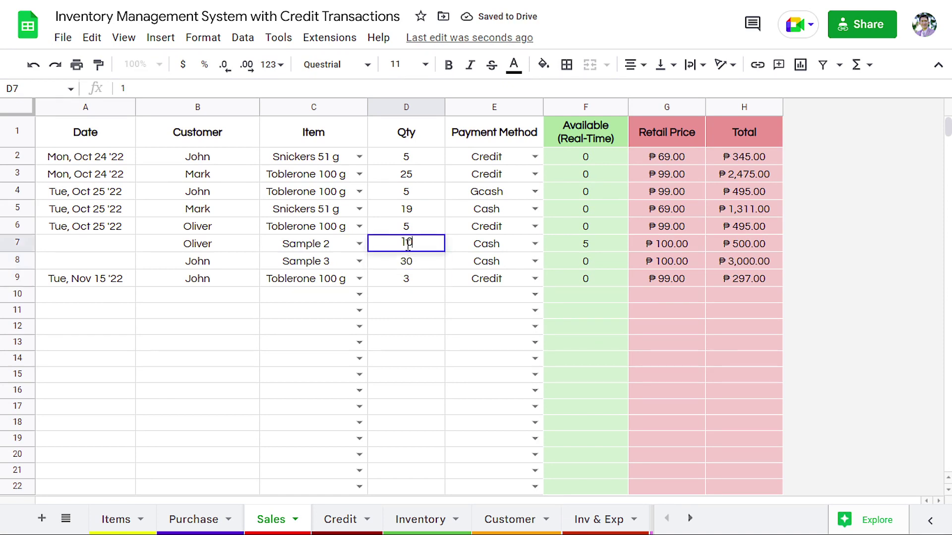
pyautogui.press('Return')
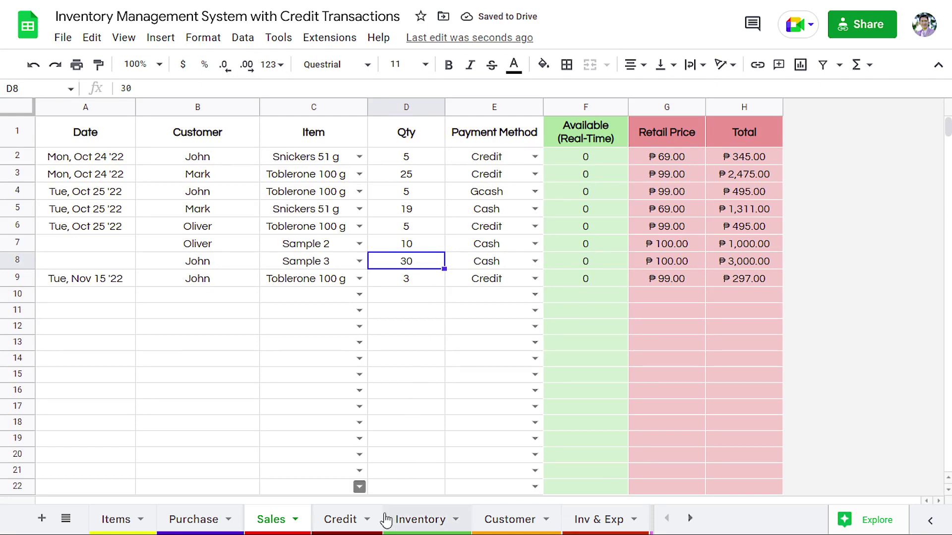
pyautogui.scroll(-3, 389, 518)
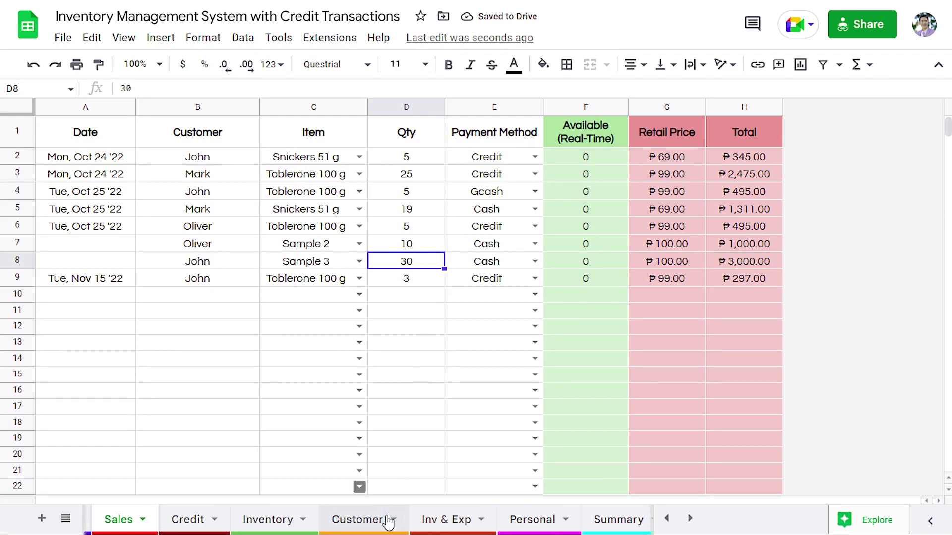
# On the Summary dashboard, inspect the Purchase, Sales and Profit formulas
pyautogui.click(600, 519)
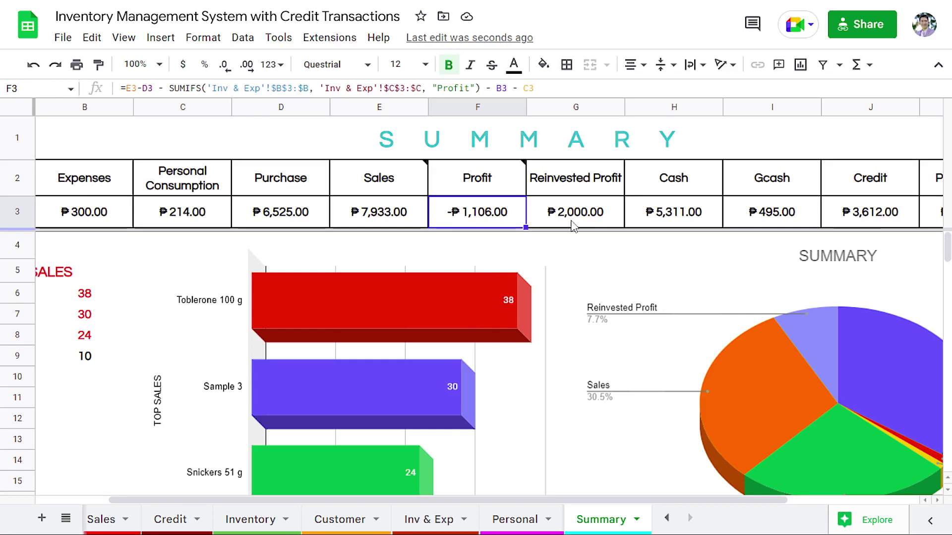
pyautogui.click(589, 218)
pyautogui.click(476, 213)
pyautogui.click(292, 221)
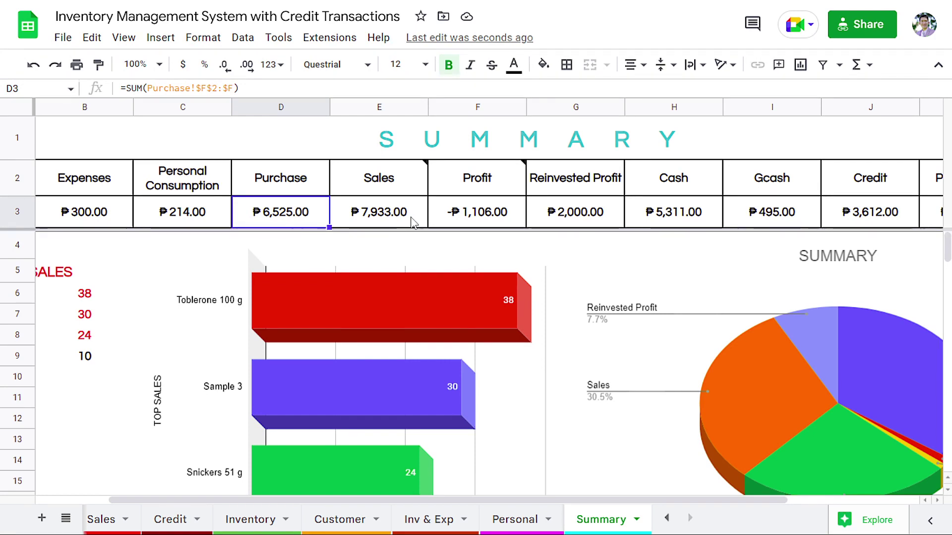
pyautogui.click(382, 221)
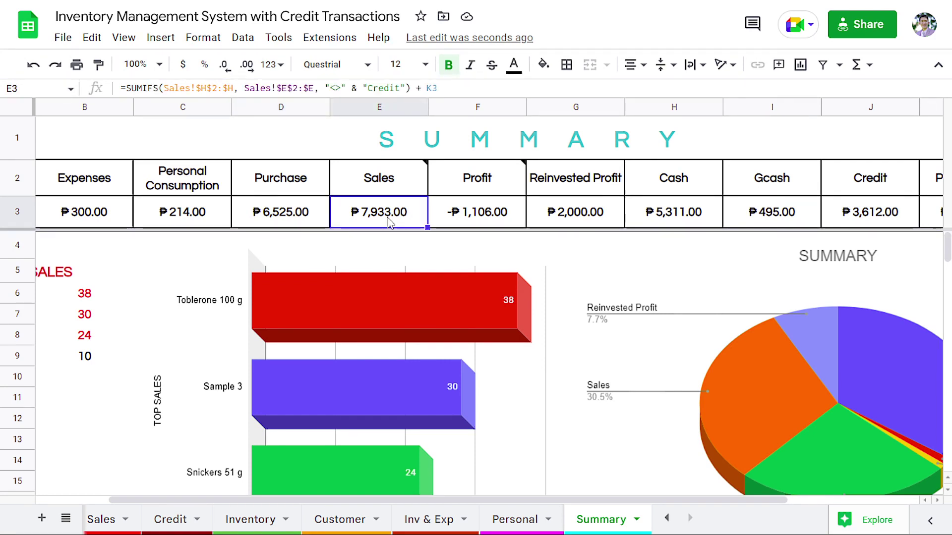
pyautogui.click(479, 222)
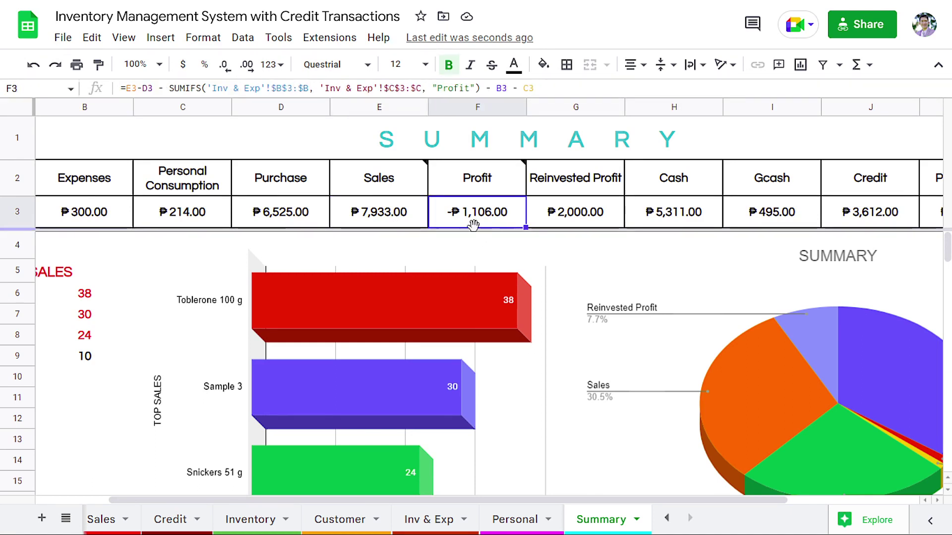
# Compare the Reinvested Profit formula against Profit, then open the Inv & Exp sheet
pyautogui.click(586, 216)
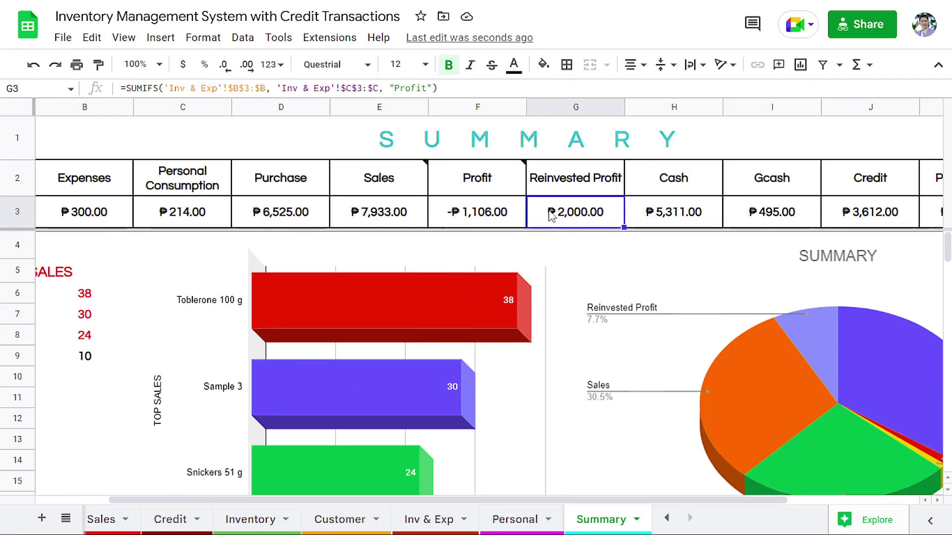
pyautogui.click(477, 223)
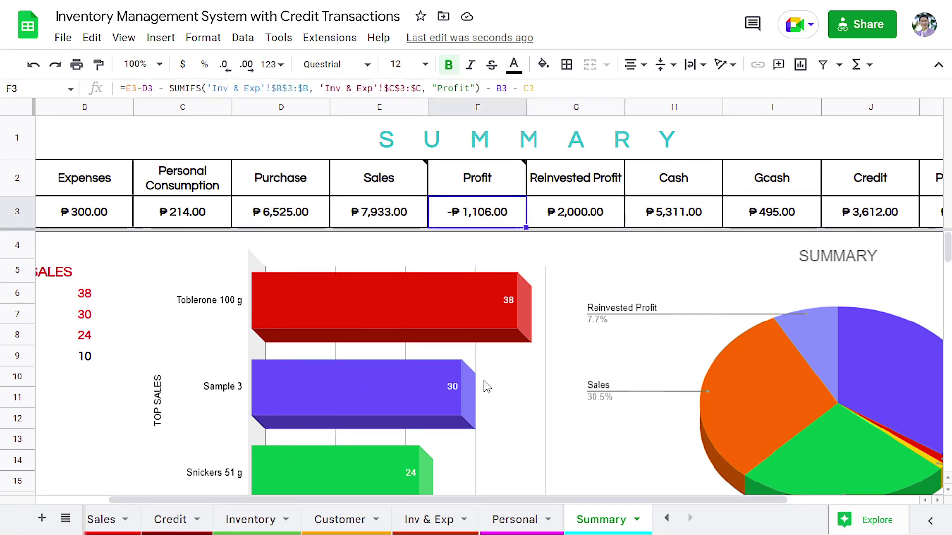
pyautogui.press('Right')
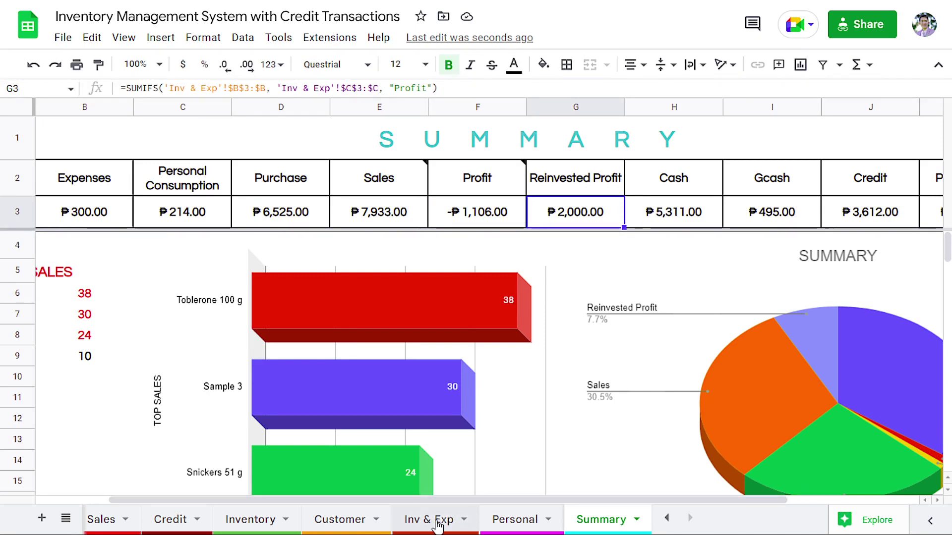
pyautogui.scroll(2, 436, 520)
pyautogui.scroll(-1, 323, 522)
pyautogui.scroll(-1, 324, 523)
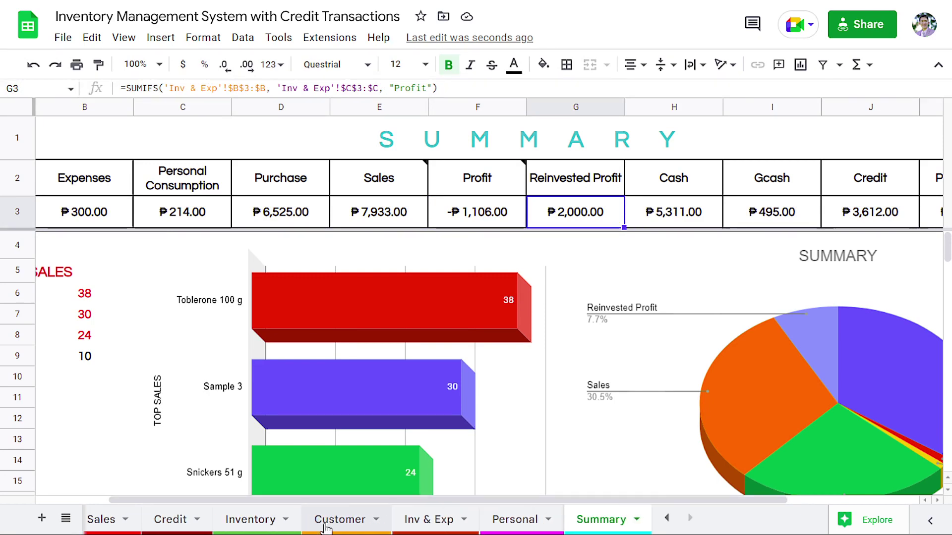
pyautogui.scroll(2, 323, 523)
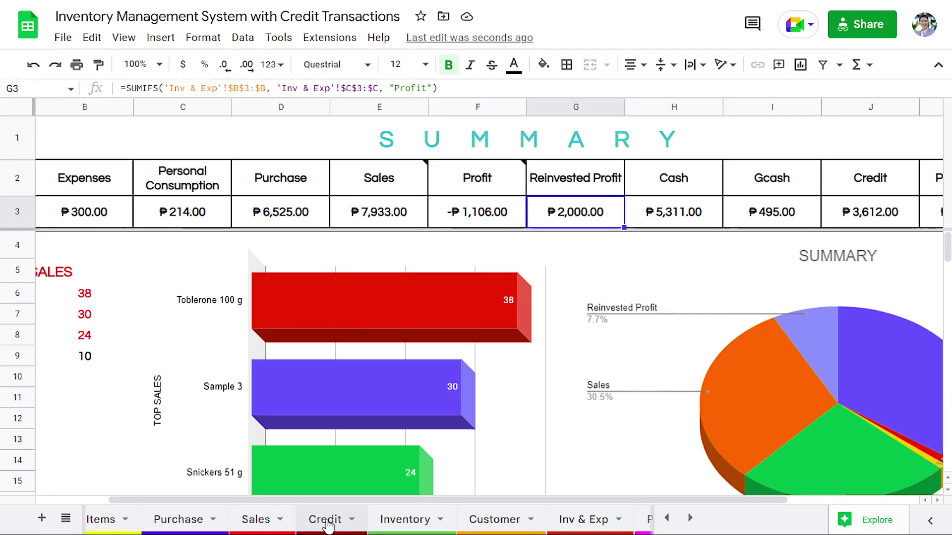
pyautogui.scroll(-2, 496, 521)
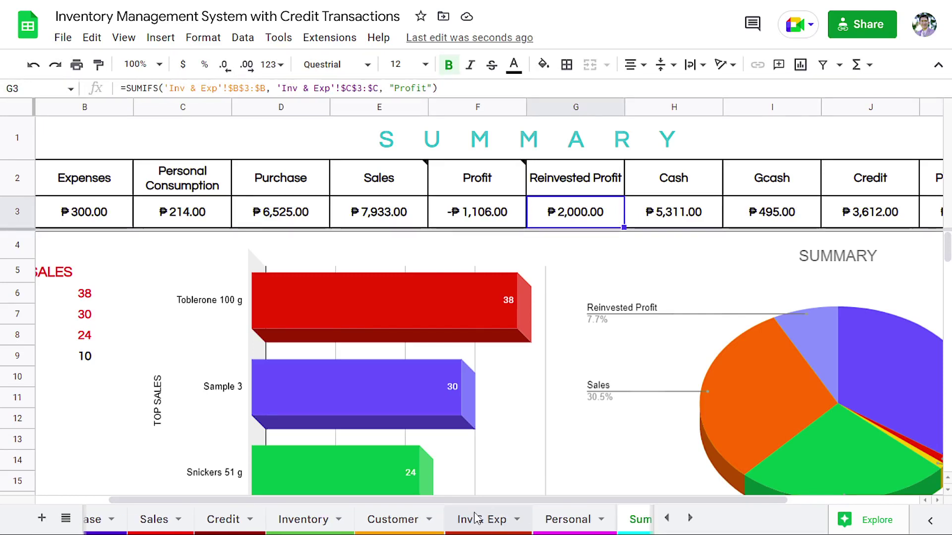
pyautogui.click(476, 519)
# Clear the ₱2,000.00 Profit entry in A6:C6 and return to the Summary
pyautogui.moveTo(136, 224); pyautogui.dragTo(235, 224)
pyautogui.press('Delete')
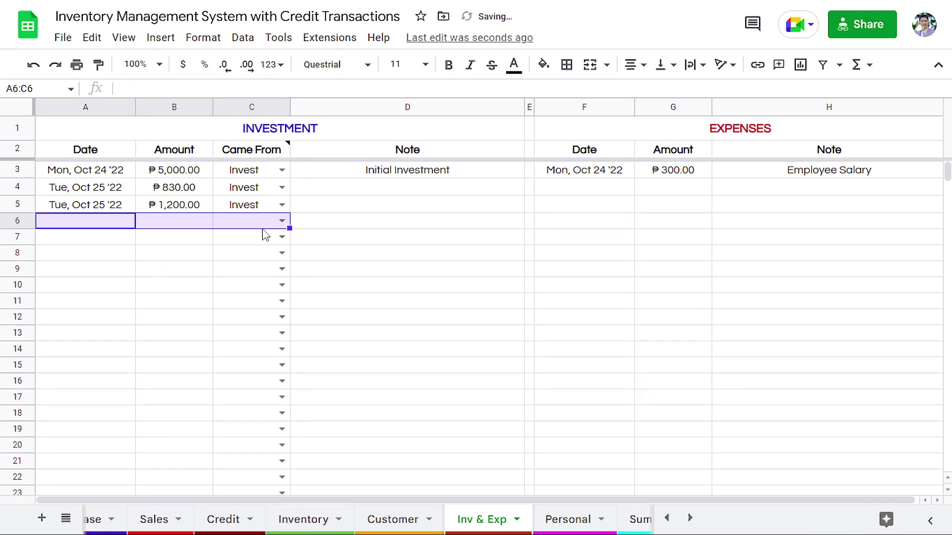
pyautogui.scroll(-1, 479, 517)
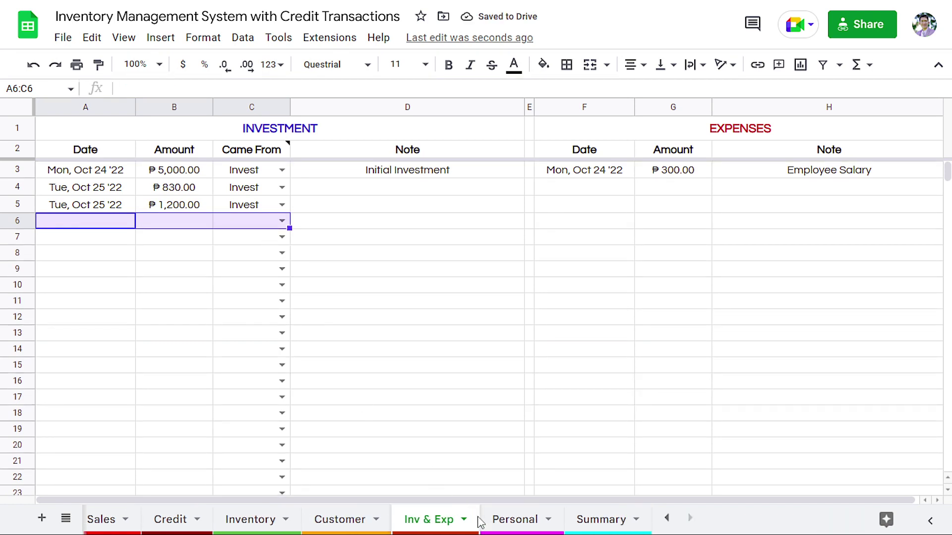
pyautogui.click(595, 521)
# Inspect the ₱894.00 Profit formula in F3, then return to the Inv & Exp sheet
pyautogui.click(379, 213)
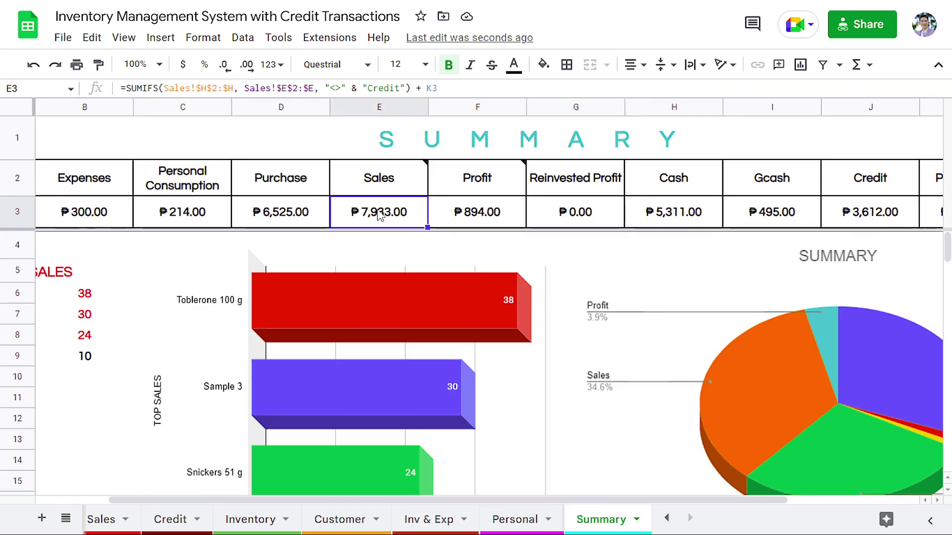
pyautogui.click(464, 223)
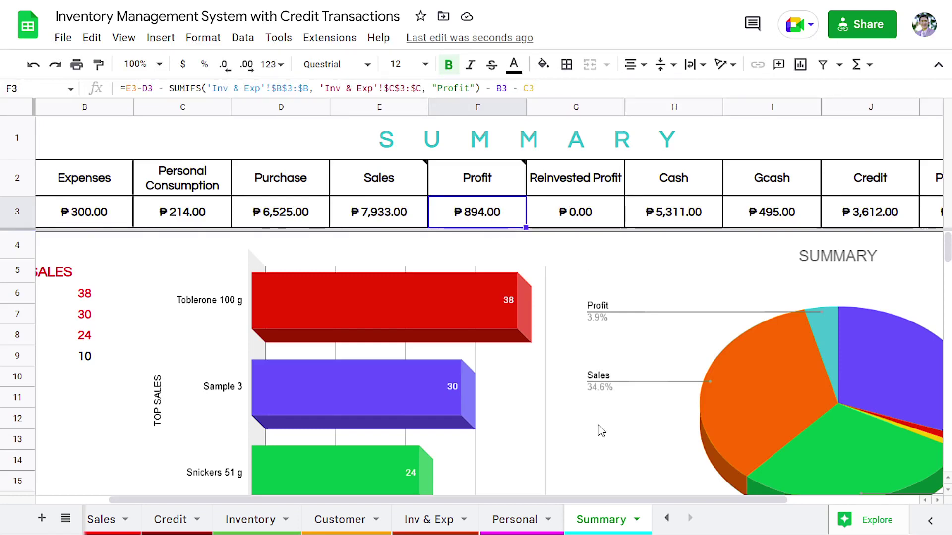
pyautogui.click(439, 522)
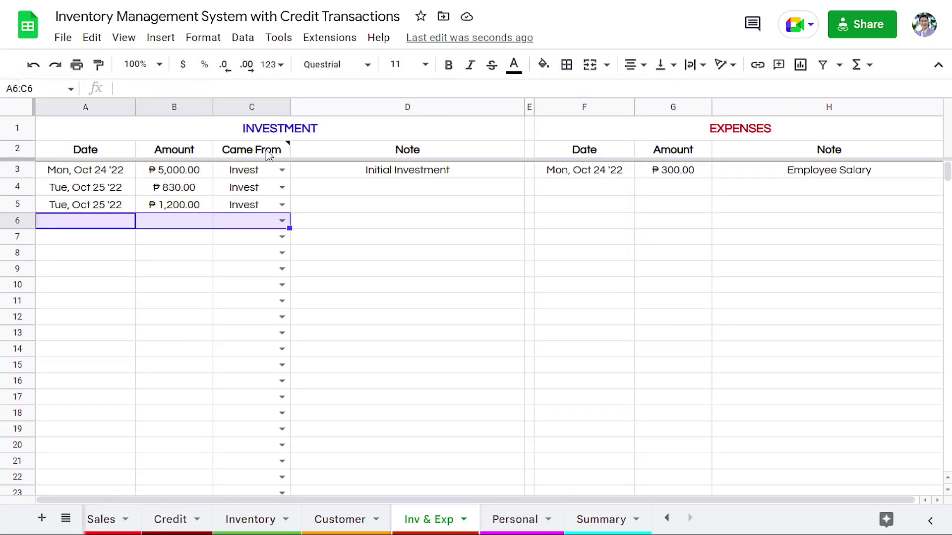
# Add a ₱894.00 investment from Profit in row 6, dated Oct 25 '22
pyautogui.click(201, 225)
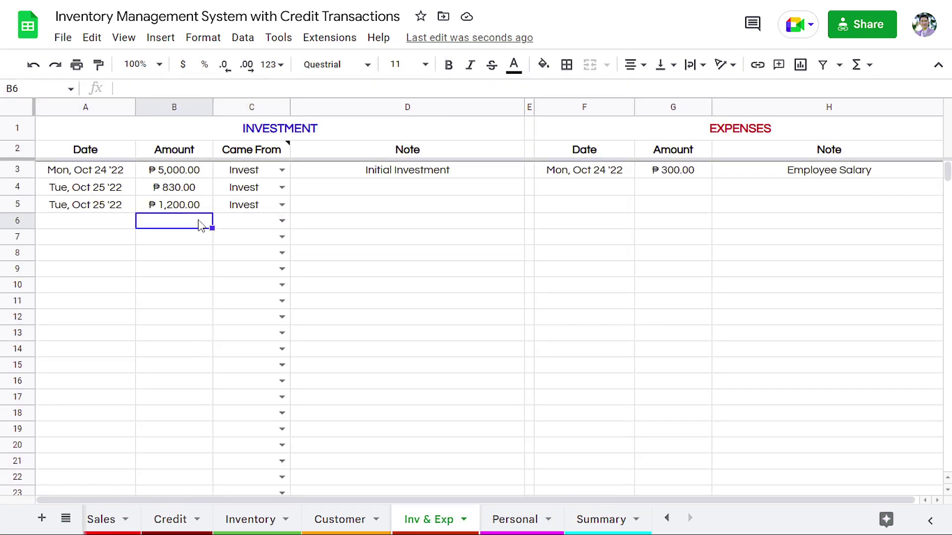
pyautogui.write('894')
pyautogui.press('Tab')
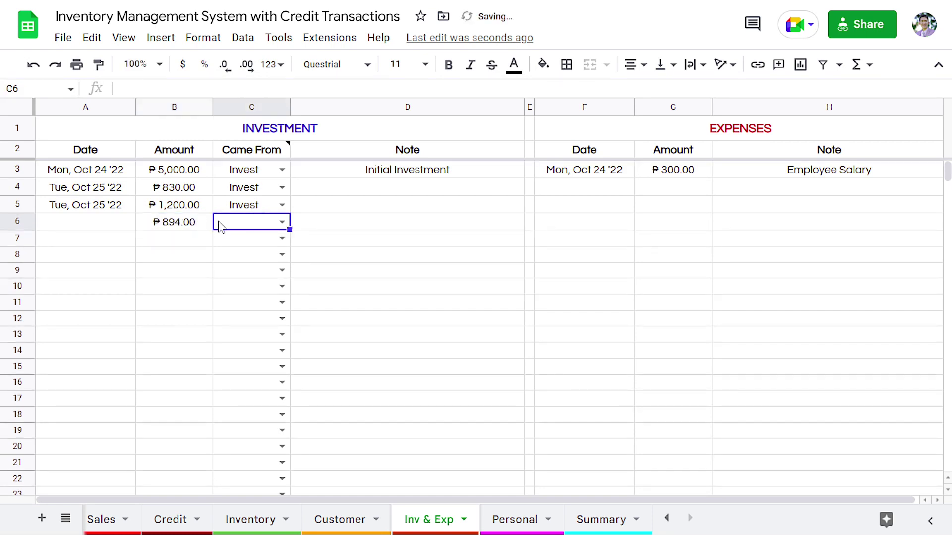
pyautogui.click(281, 222)
pyautogui.click(233, 265)
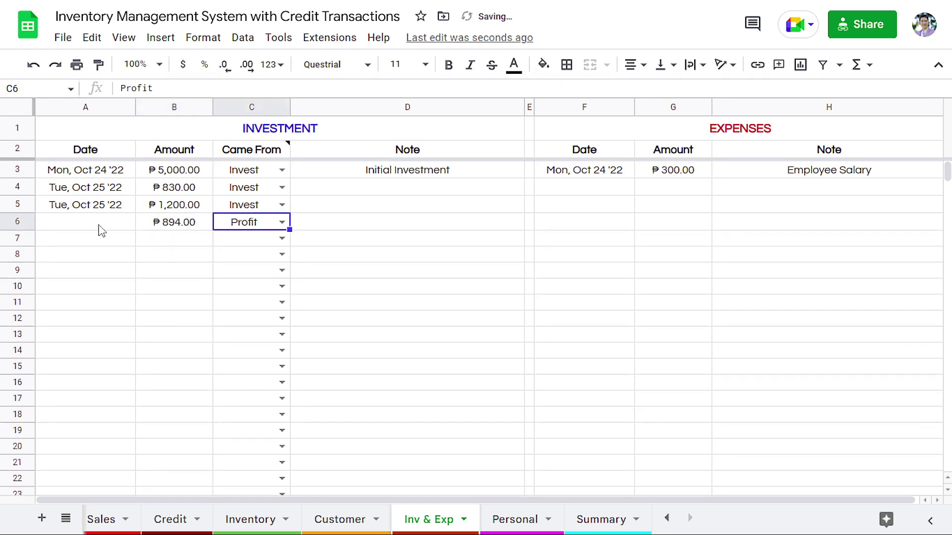
pyautogui.click(101, 228)
pyautogui.write("Tue, Oct 25 '22")
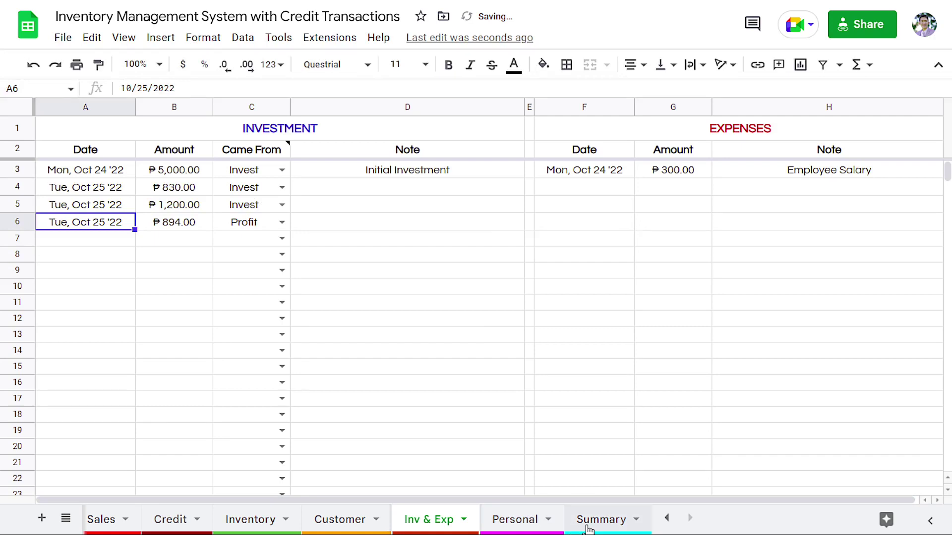
# On the Summary sheet, inspect the Reinvested Profit SUMIFS formula in G3
pyautogui.click(601, 519)
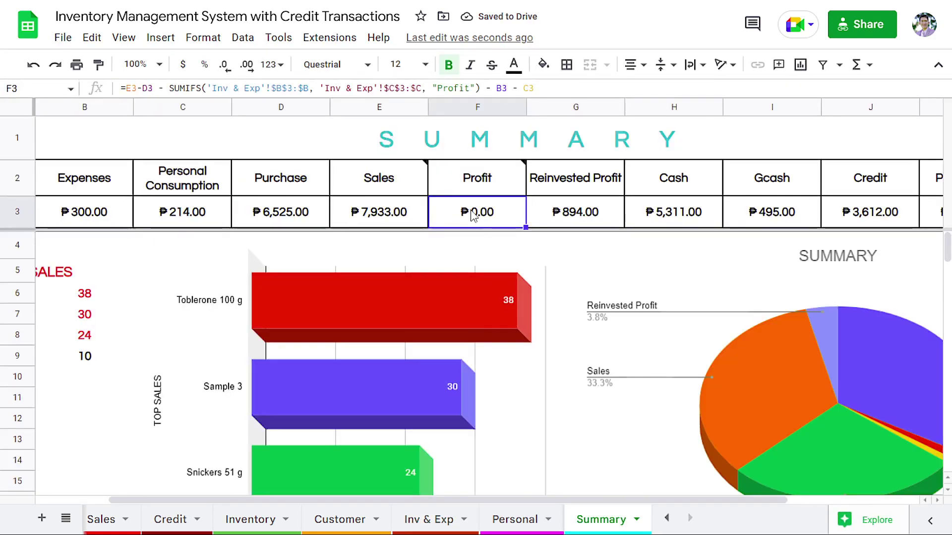
pyautogui.click(570, 217)
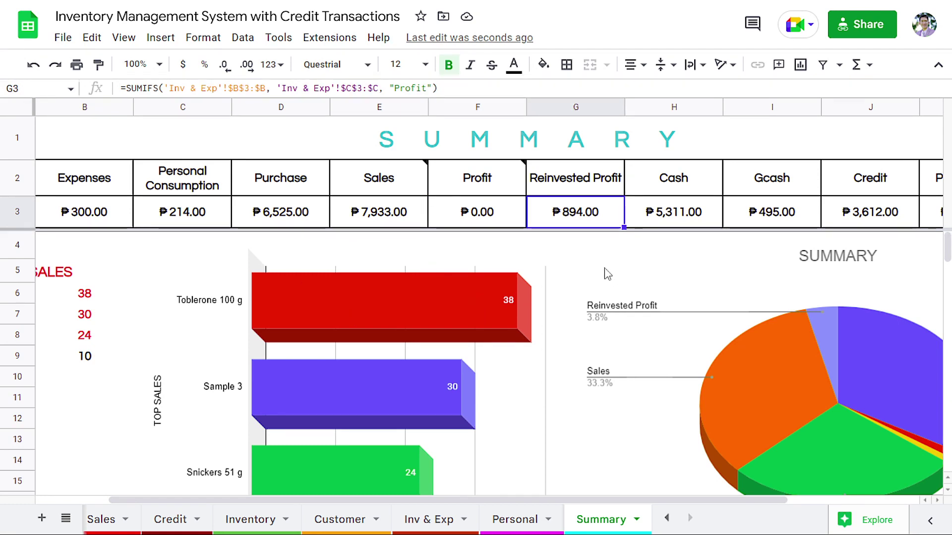
pyautogui.hscroll(2, 605, 272)
pyautogui.hscroll(-1, 608, 271)
pyautogui.hscroll(-2, 506, 281)
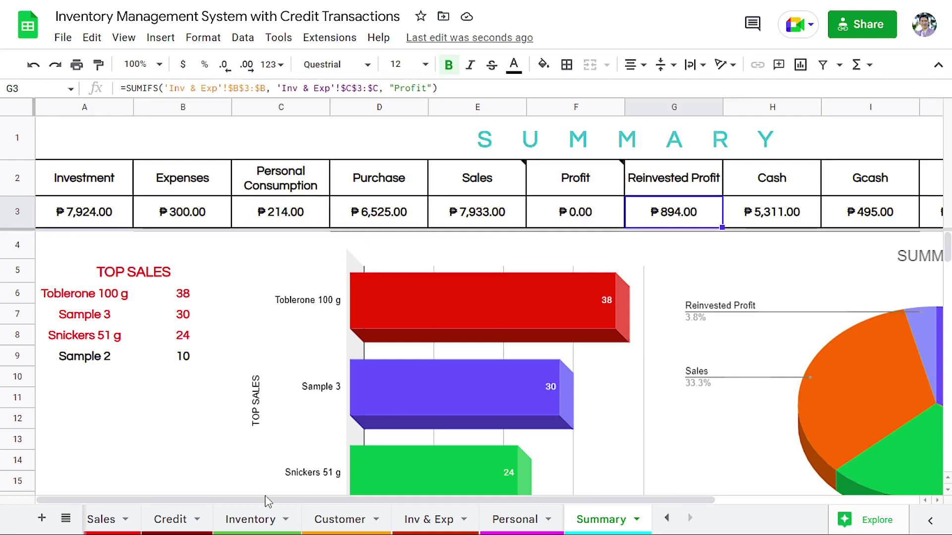
pyautogui.hscroll(-2, 134, 520)
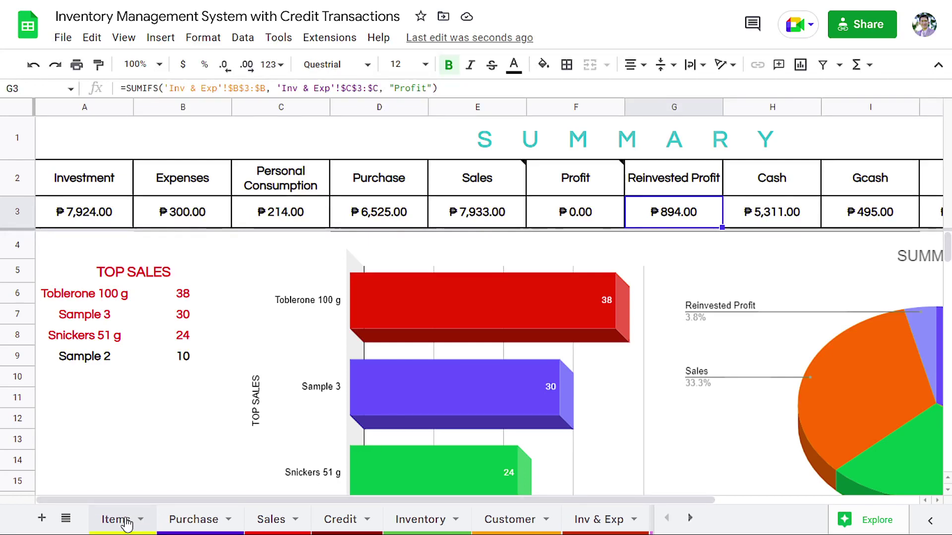
# Glance over the Items sheet, then come back to the Summary sheet
pyautogui.click(119, 519)
pyautogui.hscroll(2, 198, 520)
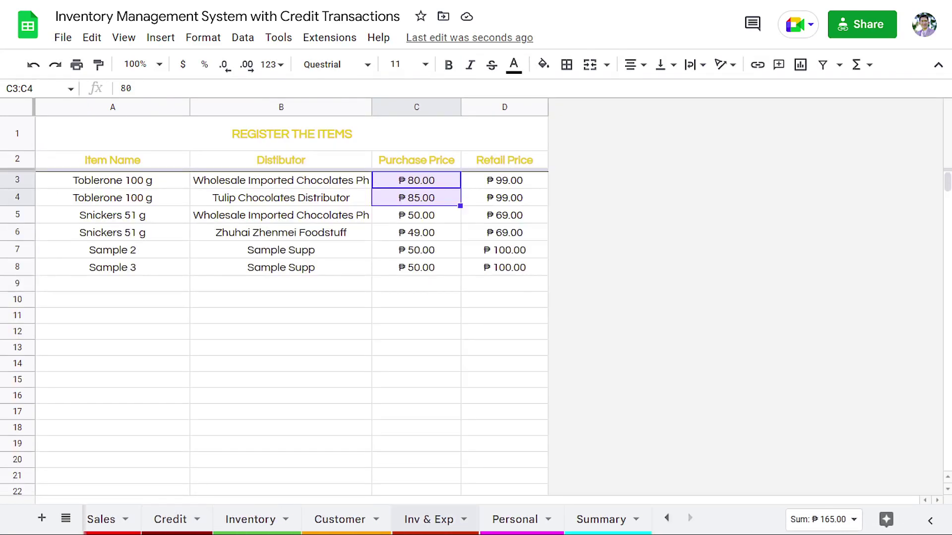
pyautogui.click(614, 521)
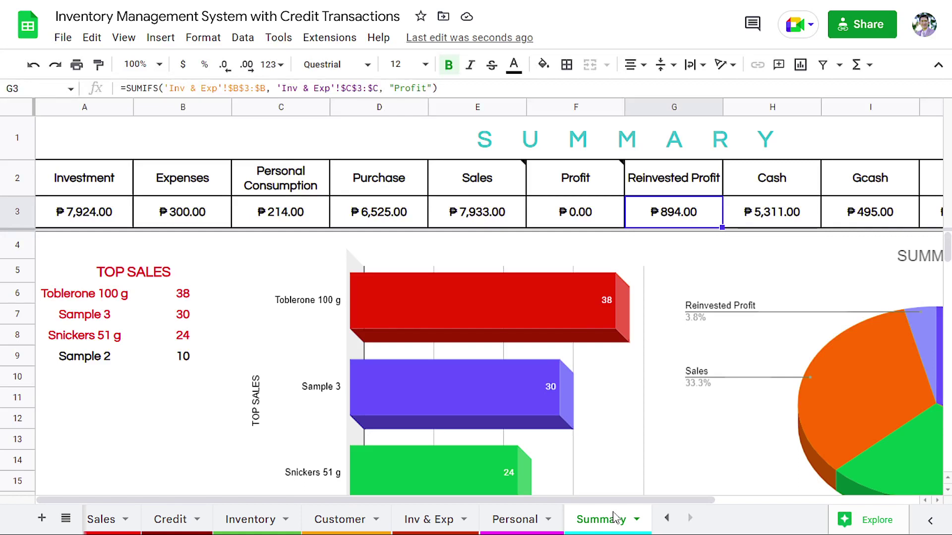
pyautogui.click(570, 221)
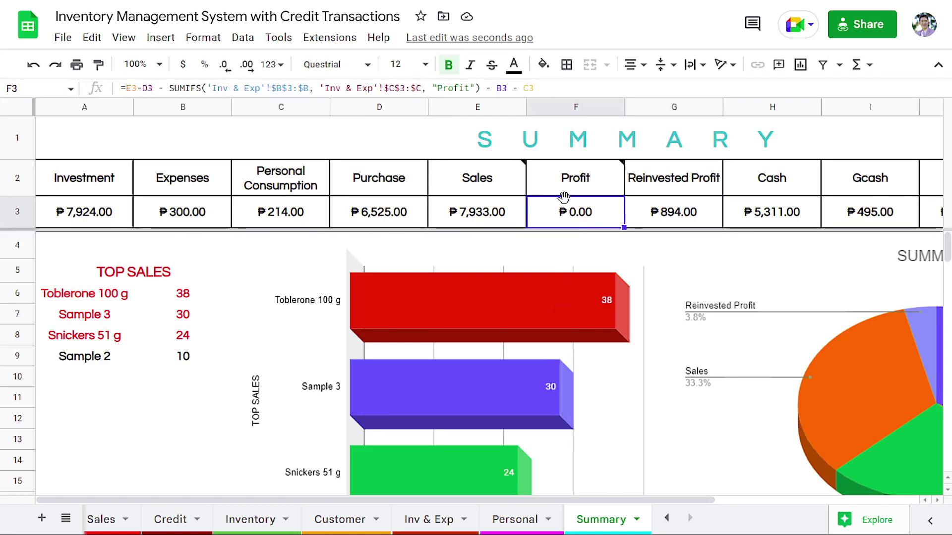
pyautogui.moveTo(575, 178)
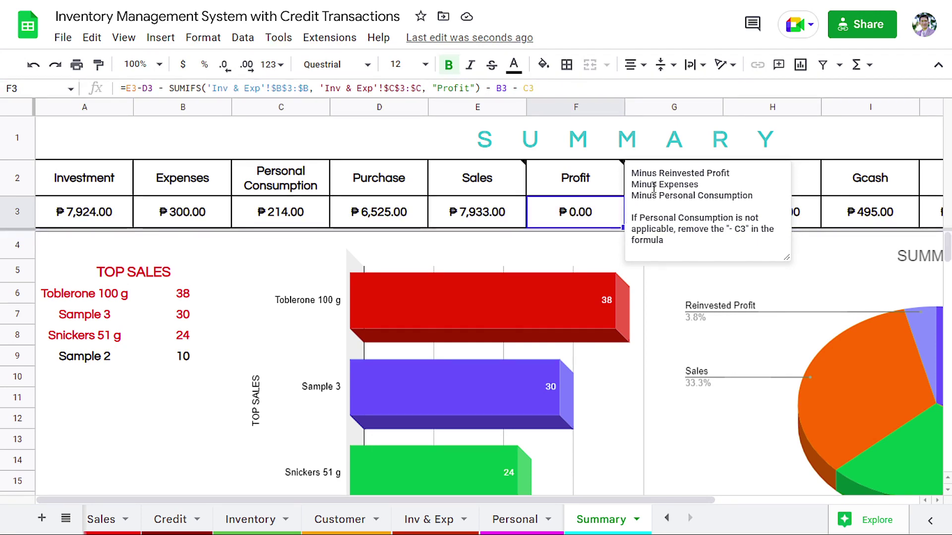
pyautogui.moveTo(675, 174)
pyautogui.mouseDown()
pyautogui.moveTo(729, 173)
pyautogui.moveTo(698, 186)
pyautogui.moveTo(744, 196)
pyautogui.mouseUp()
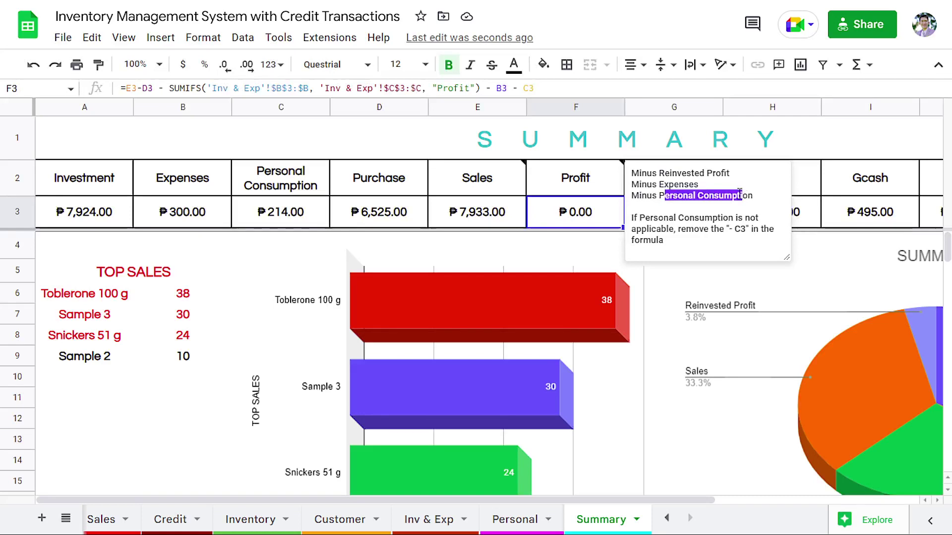
pyautogui.moveTo(659, 196); pyautogui.dragTo(754, 196)
pyautogui.moveTo(729, 229); pyautogui.dragTo(742, 233)
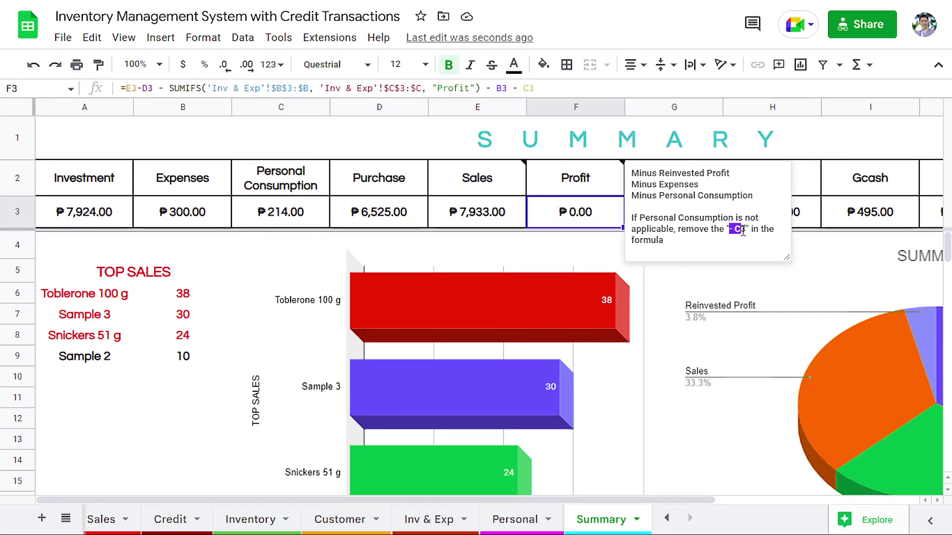
pyautogui.rightClick(745, 238)
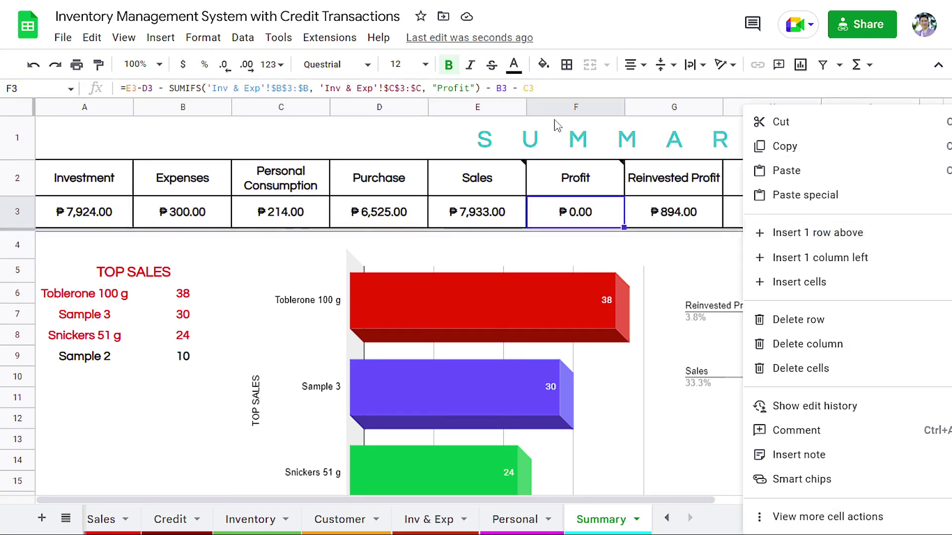
pyautogui.click(508, 89)
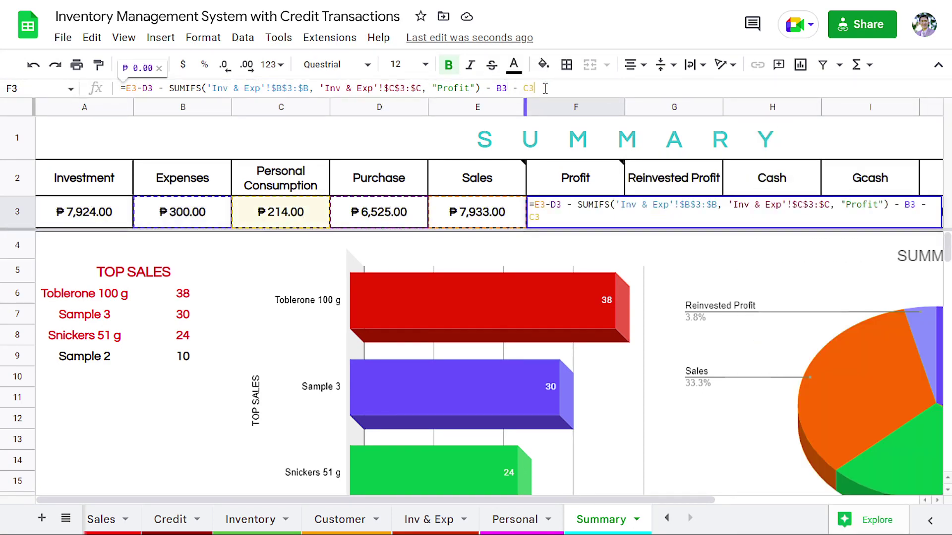
pyautogui.moveTo(543, 88); pyautogui.dragTo(510, 88)
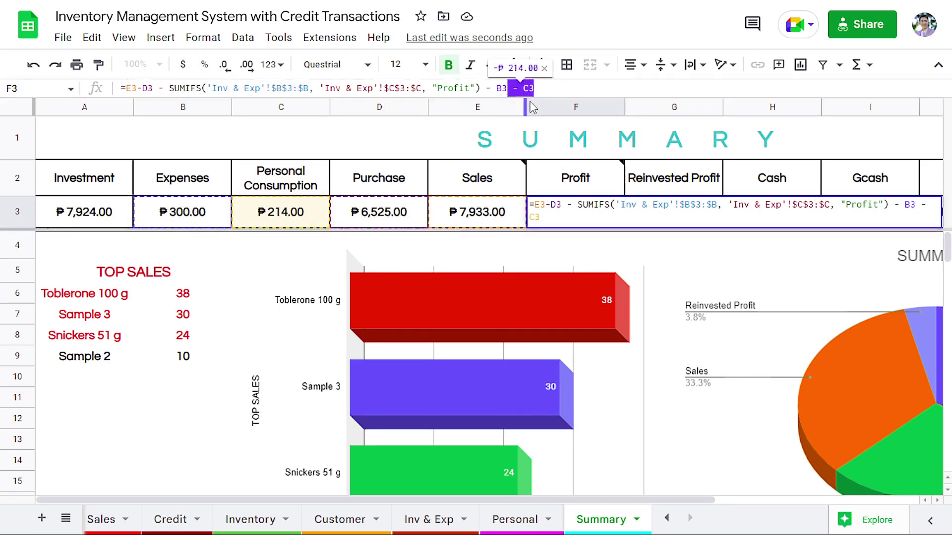
pyautogui.click(552, 89)
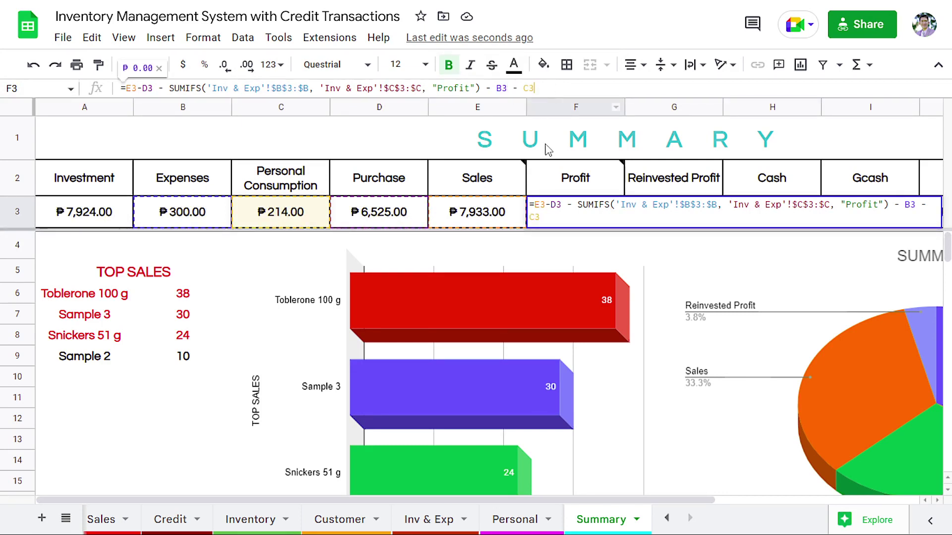
pyautogui.click(485, 213)
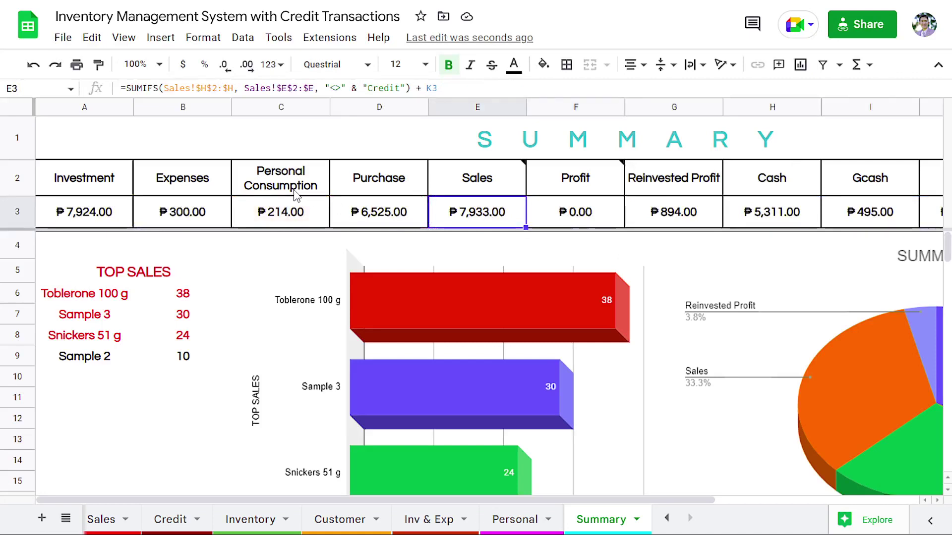
pyautogui.moveTo(292, 183); pyautogui.dragTo(291, 211)
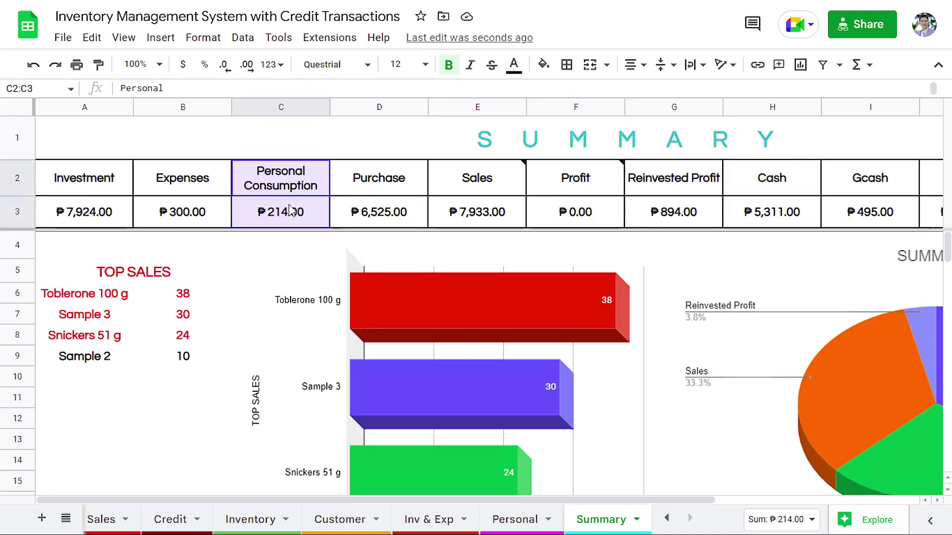
# Clear the three personal consumption entries in Personal A3:D5, then return to Summary
pyautogui.click(518, 519)
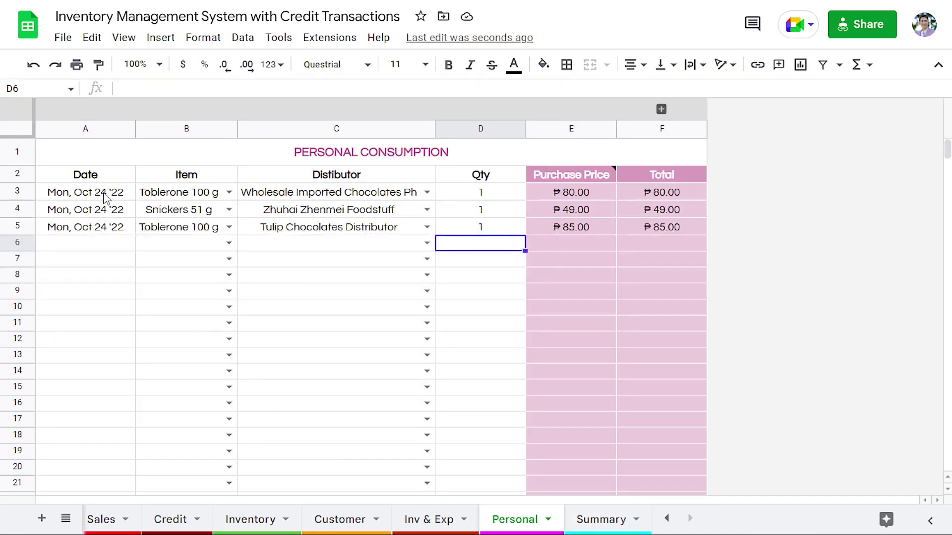
pyautogui.moveTo(106, 198); pyautogui.dragTo(483, 233)
pyautogui.hotkey('ctrl', 'c')
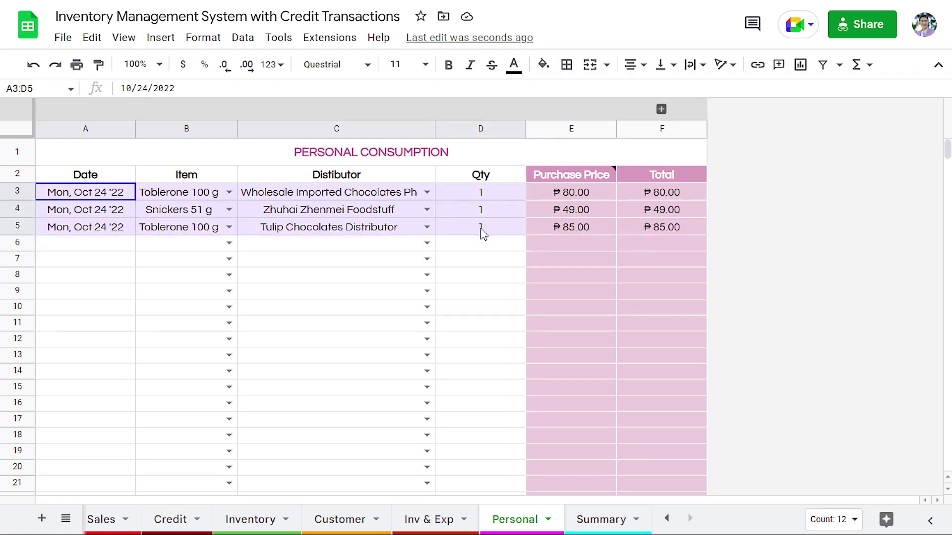
pyautogui.press('Delete')
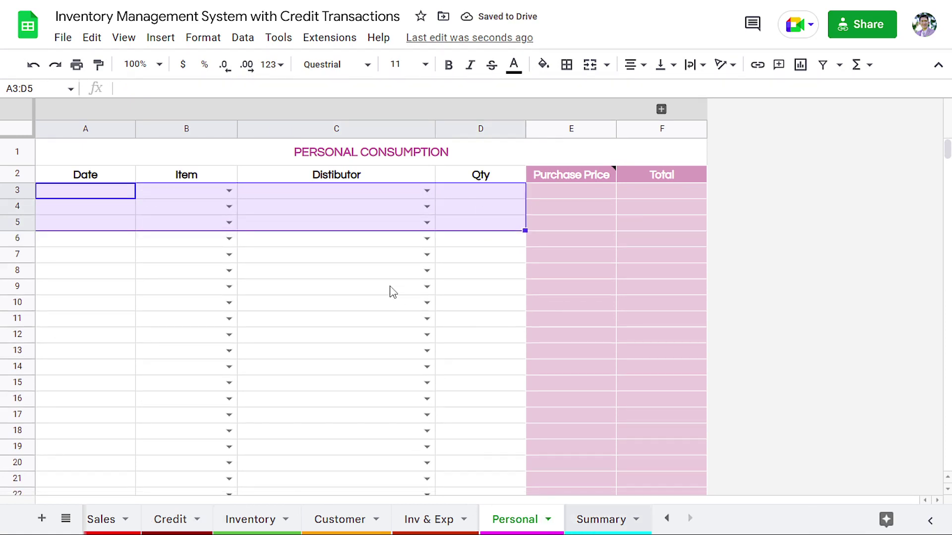
pyautogui.hotkey('ctrl', 'pagedown')
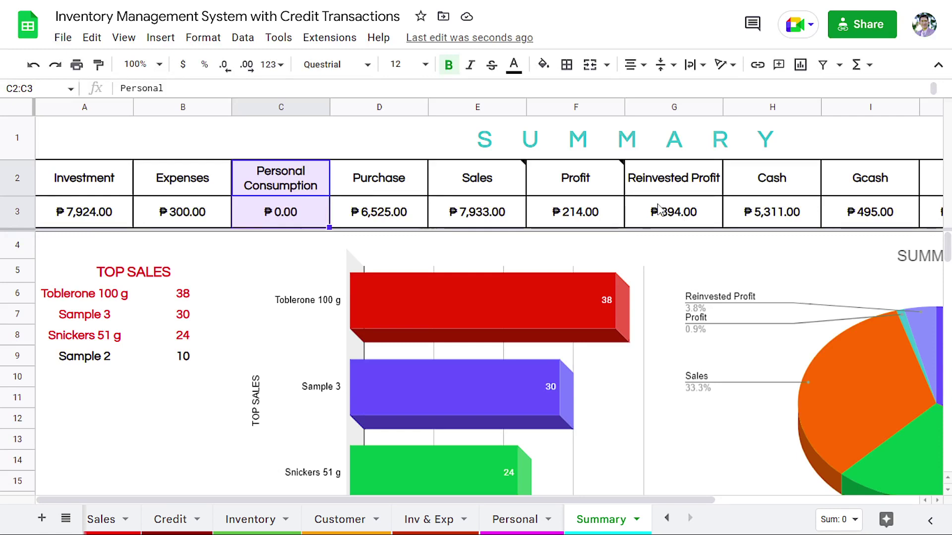
# Check the Profit note and F3 formula, then paste the three entries back into Personal
pyautogui.click(568, 183)
pyautogui.moveTo(575, 177)
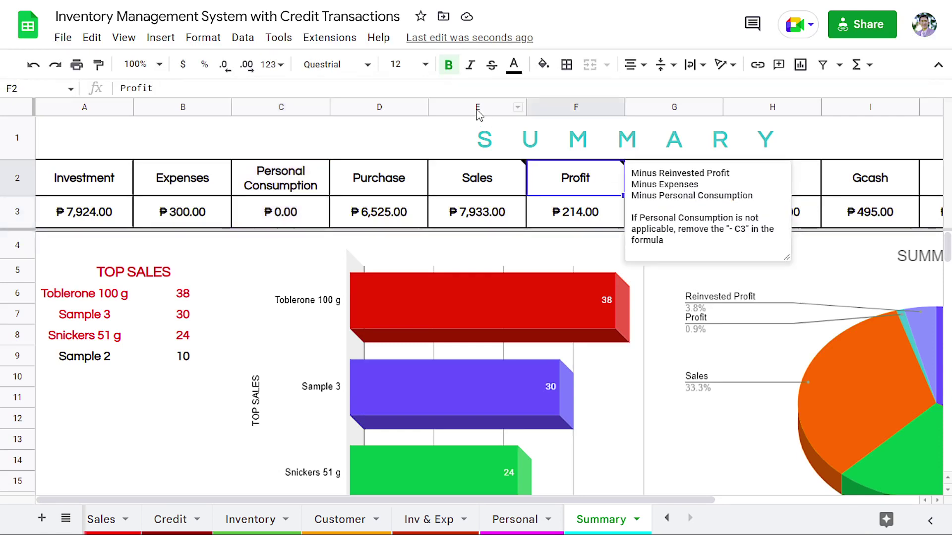
pyautogui.click(561, 211)
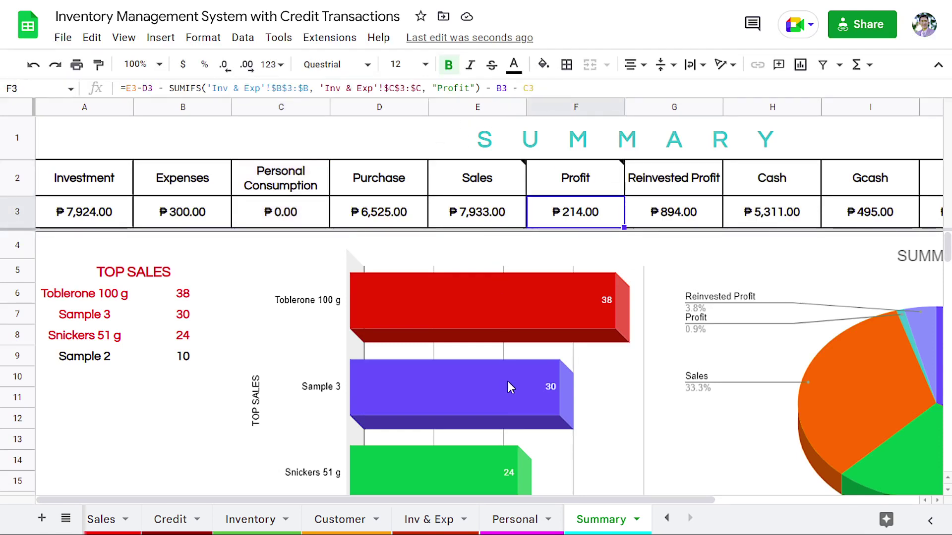
pyautogui.click(527, 518)
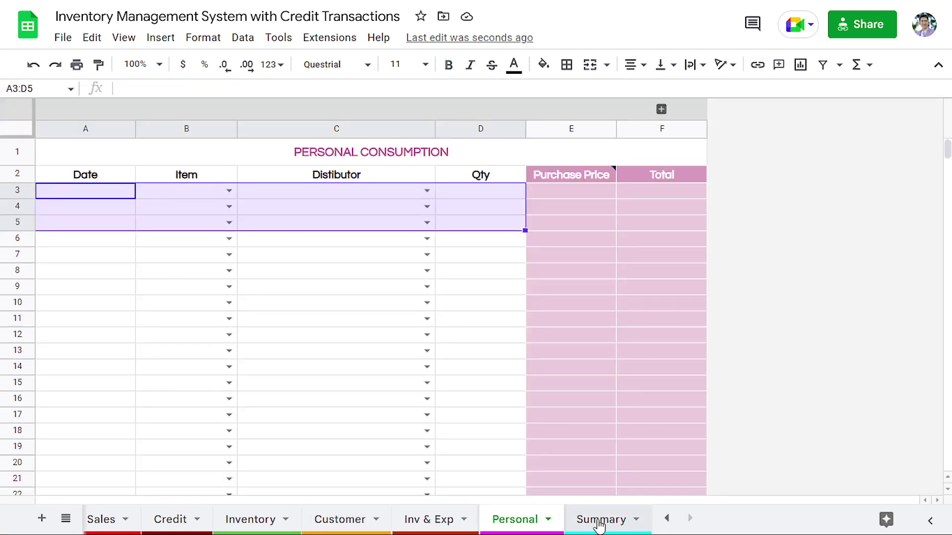
pyautogui.hotkey('ctrl', 'v')
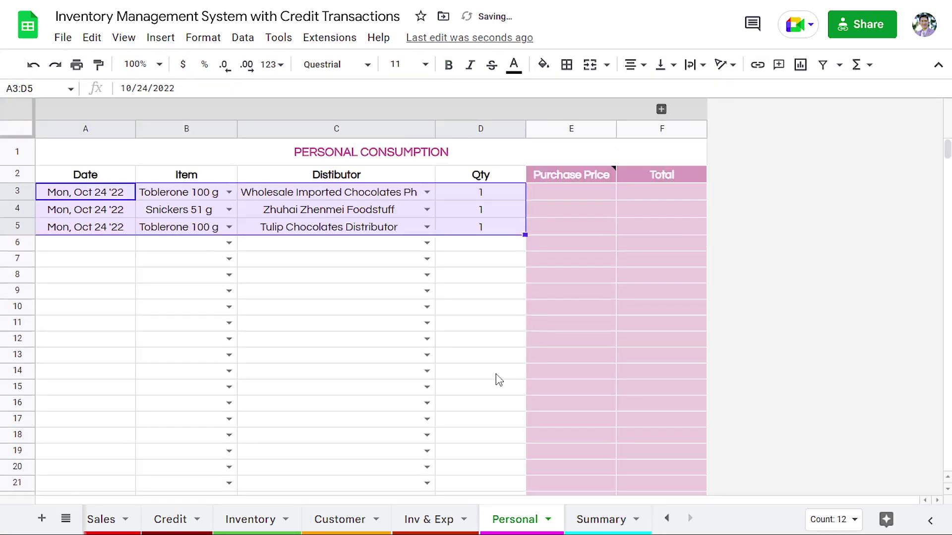